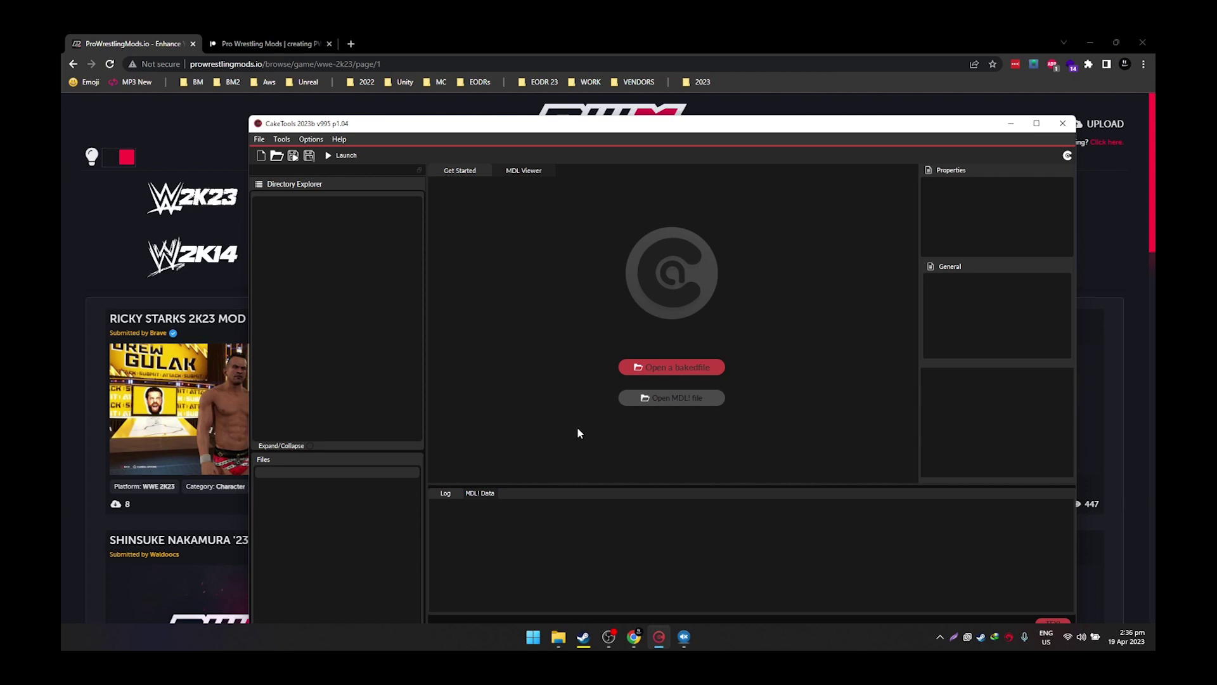
# - Switch to the ProWrestlingMods.io page and view the mod categories available for WWE 2K23
pyautogui.click(558, 637)
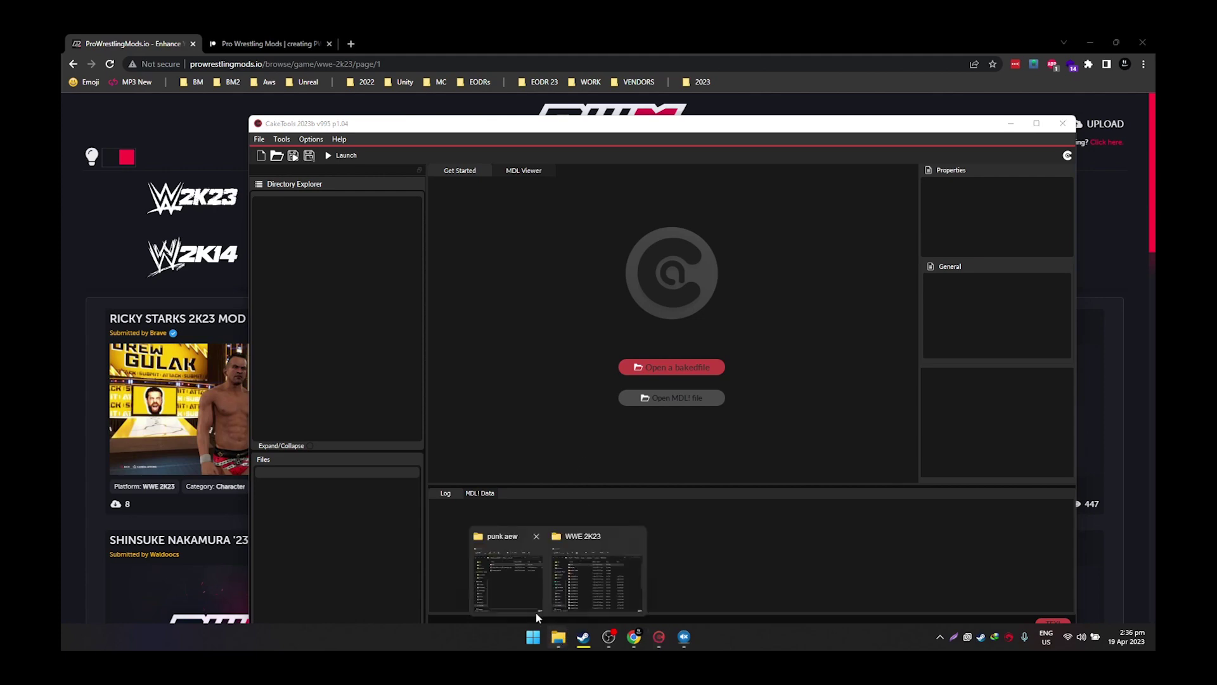
pyautogui.click(515, 57)
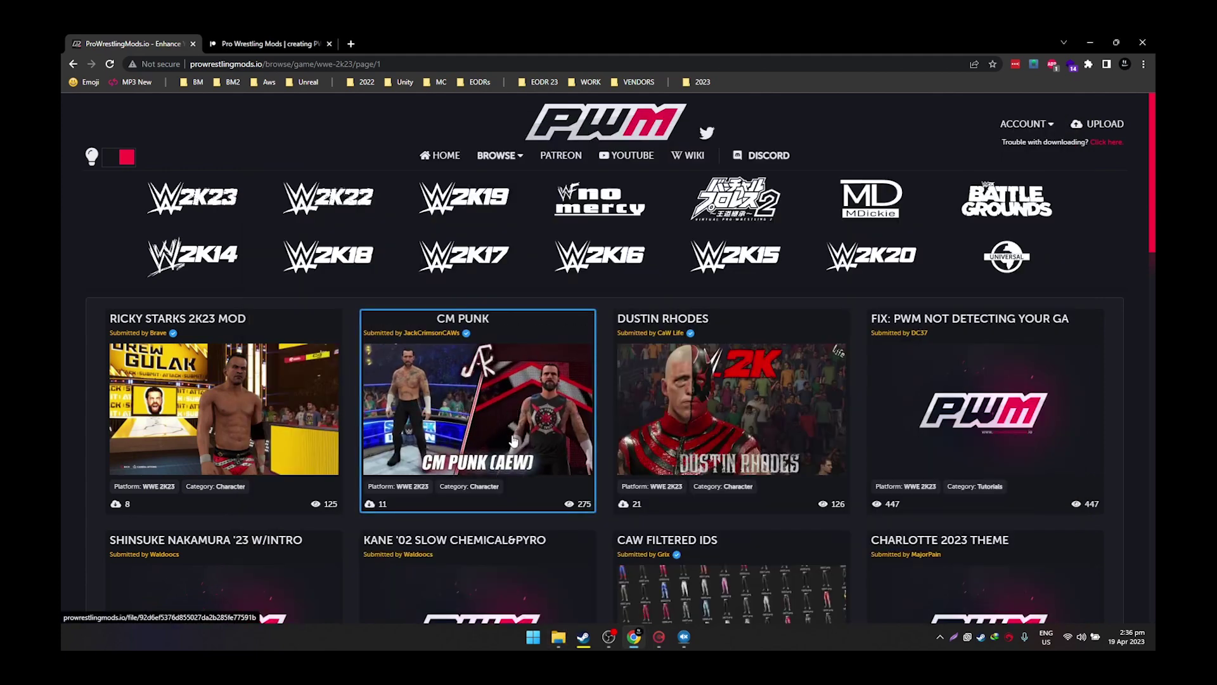
pyautogui.moveTo(193, 209)
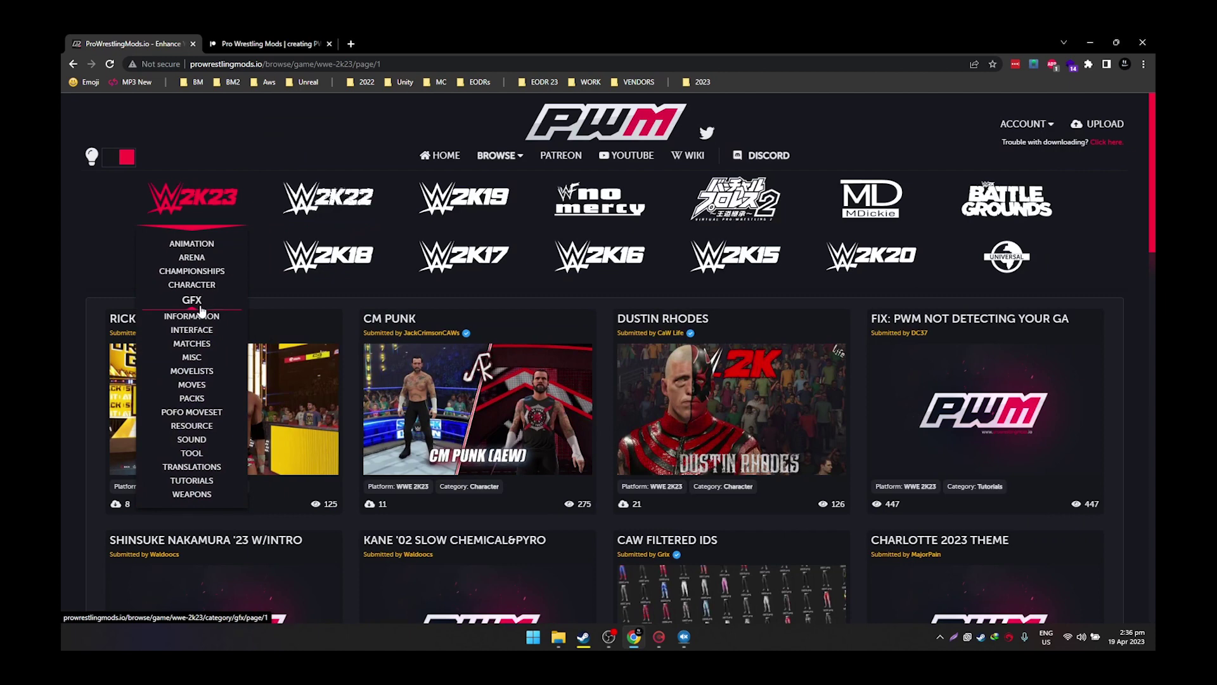
# - Inspect the downloaded punk aew mod by browsing its Mod folder down to Movies and SS
pyautogui.moveTo(558, 637)
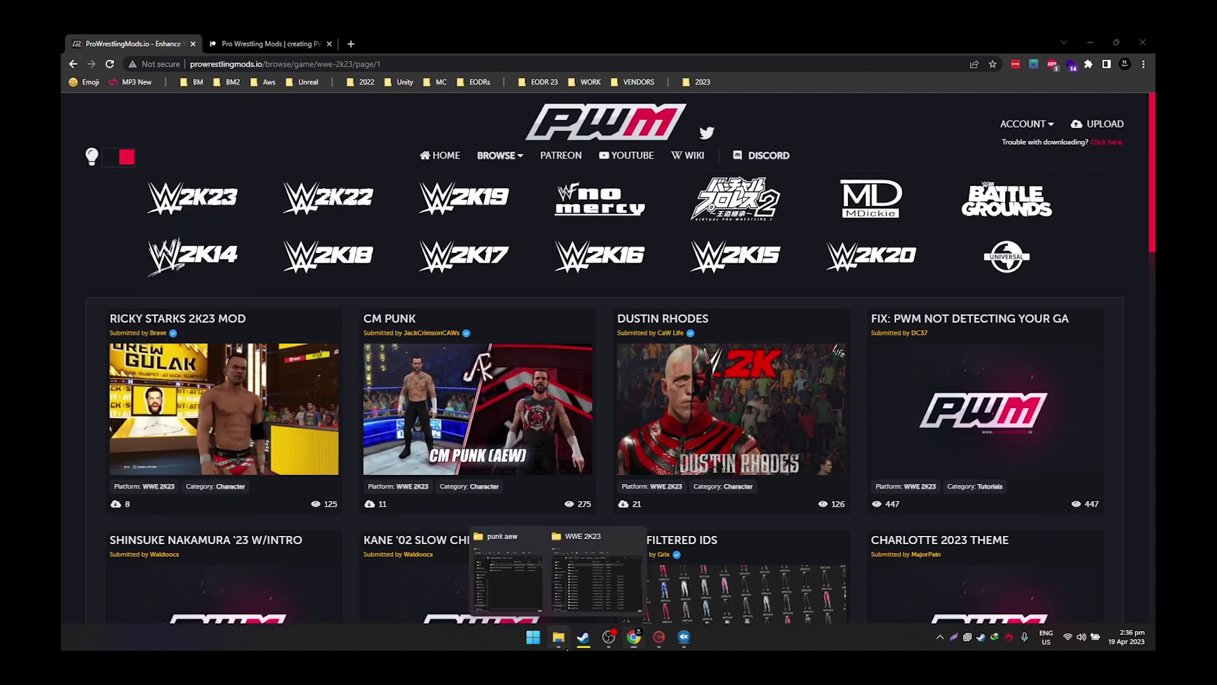
pyautogui.click(497, 579)
pyautogui.doubleClick(380, 252)
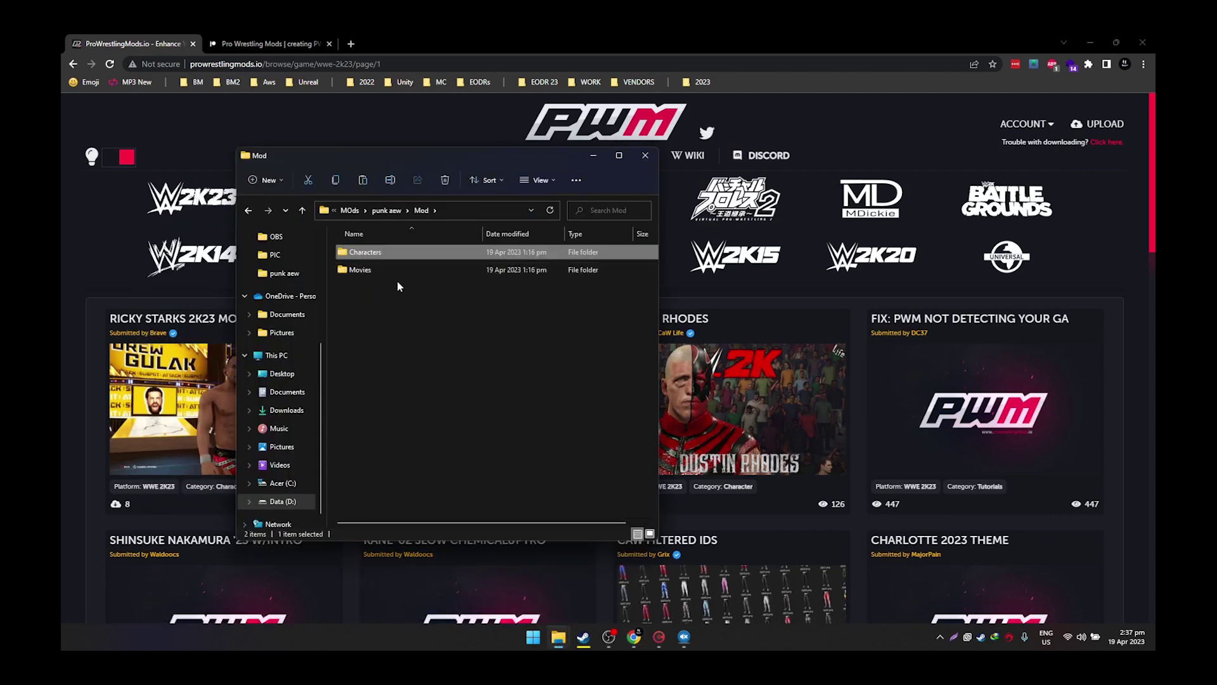
pyautogui.doubleClick(394, 272)
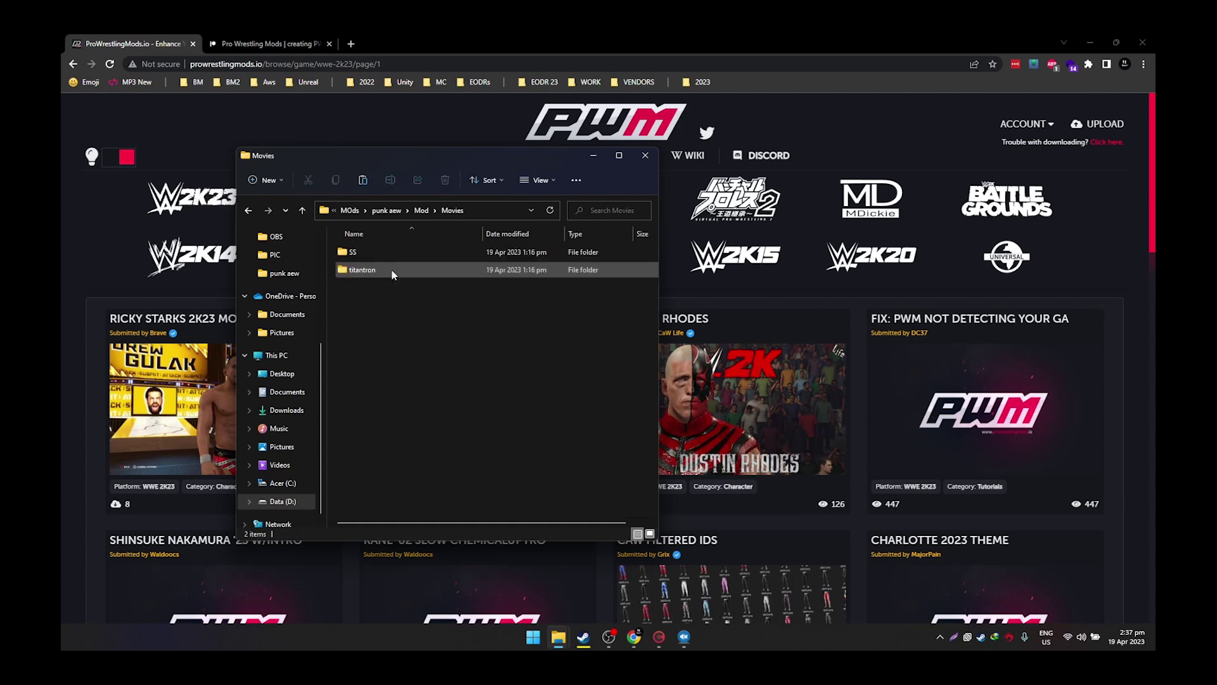
pyautogui.doubleClick(352, 253)
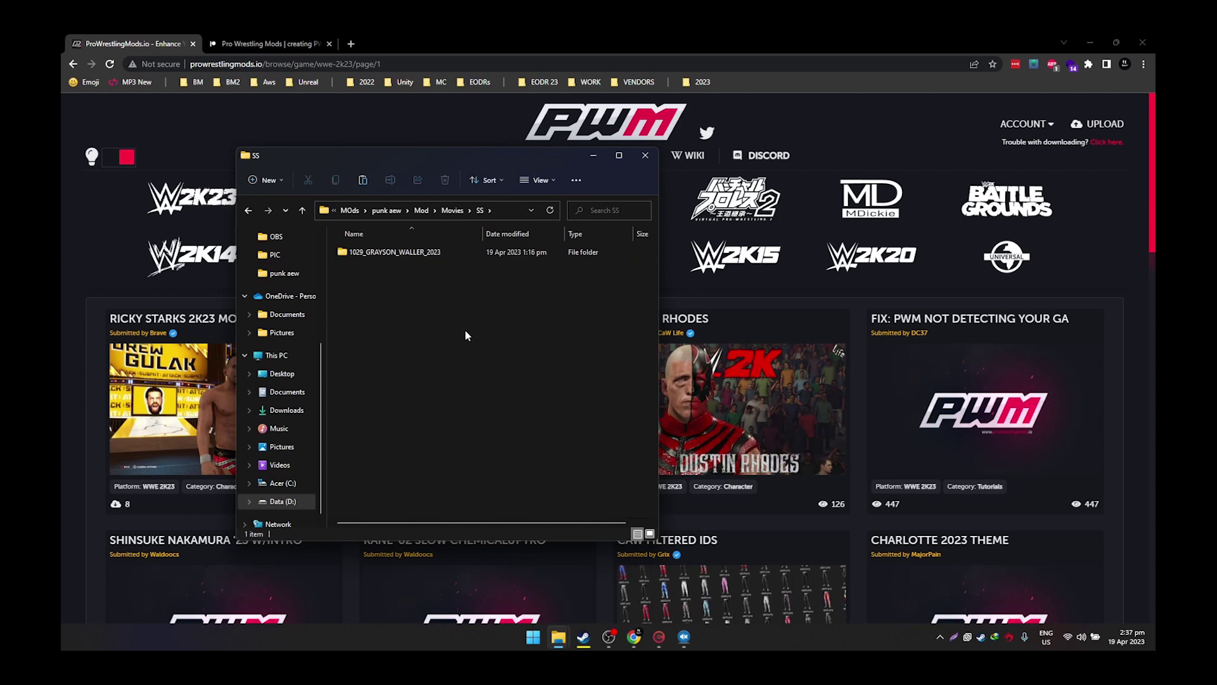
pyautogui.click(330, 137)
pyautogui.moveTo(328, 196)
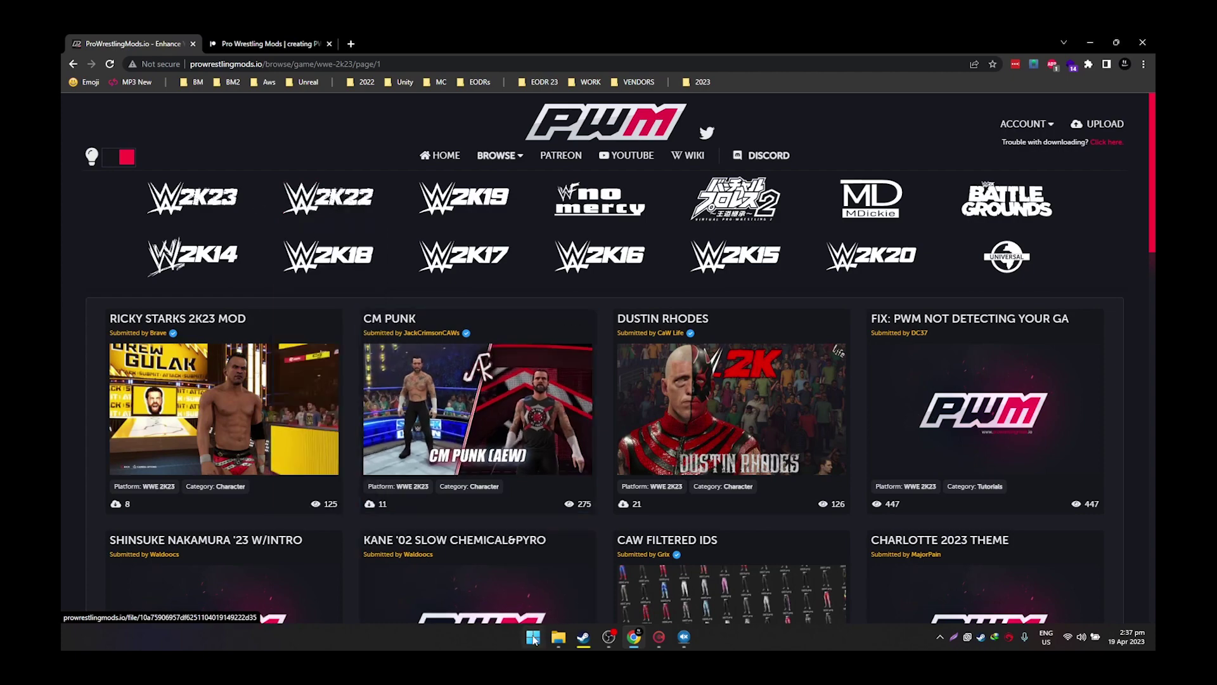
pyautogui.moveTo(556, 628)
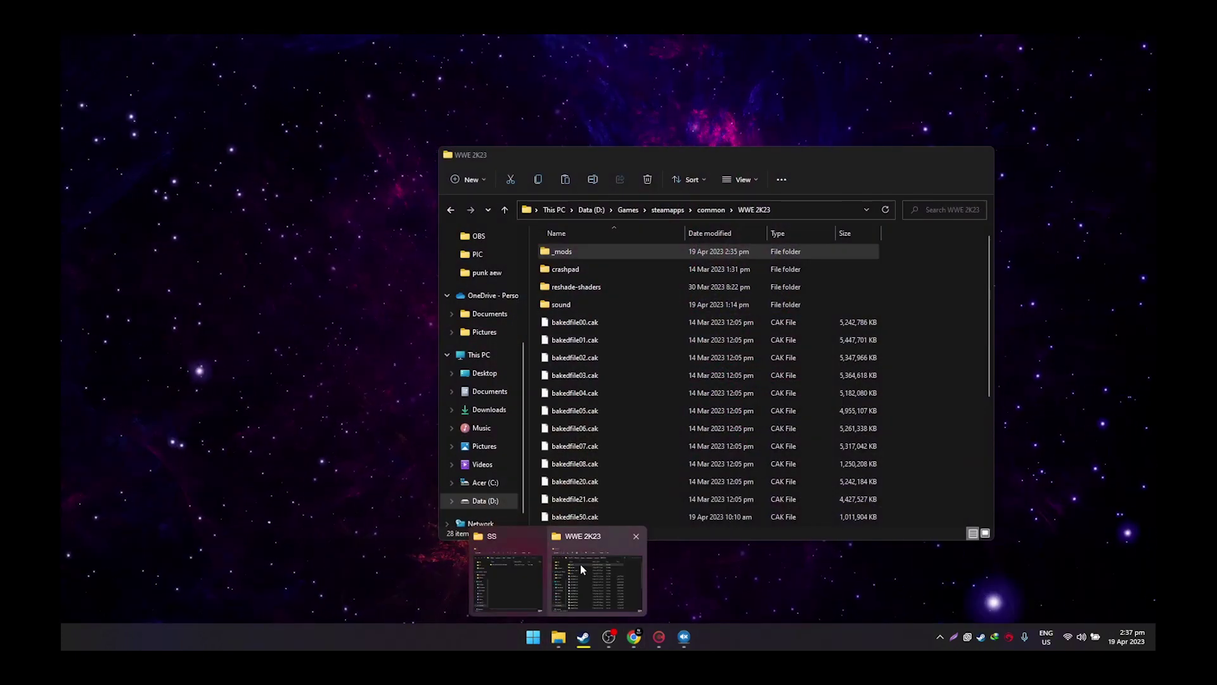
pyautogui.click(516, 576)
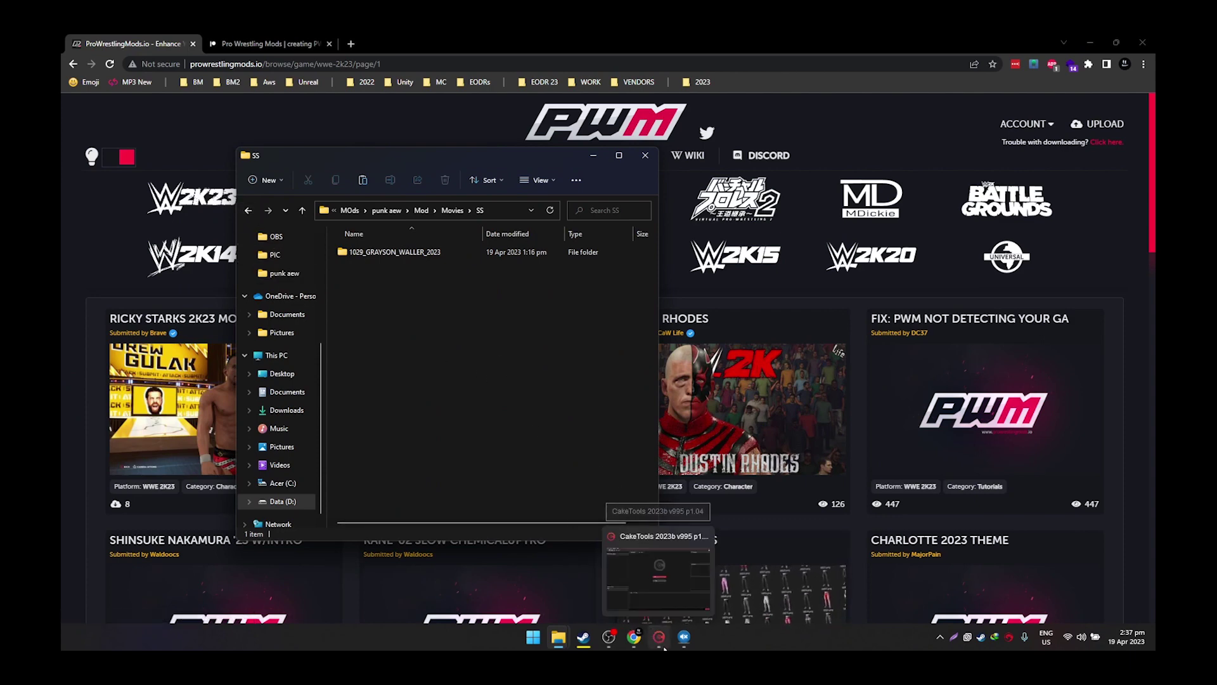
# - Switch to CakeTools and set the WWE directory to WWE2K23_x64.exe in the WWE 2K23 game folder
pyautogui.click(658, 513)
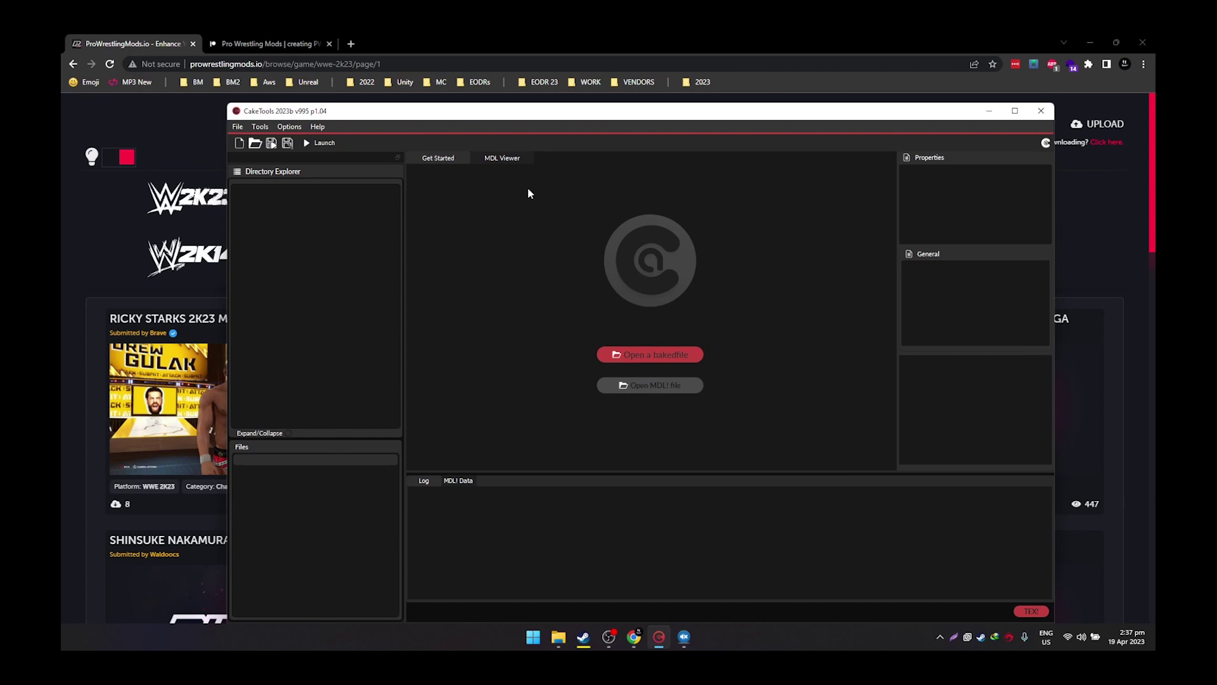
pyautogui.moveTo(590, 116)
pyautogui.mouseDown()
pyautogui.moveTo(615, 117)
pyautogui.moveTo(591, 117)
pyautogui.mouseUp()
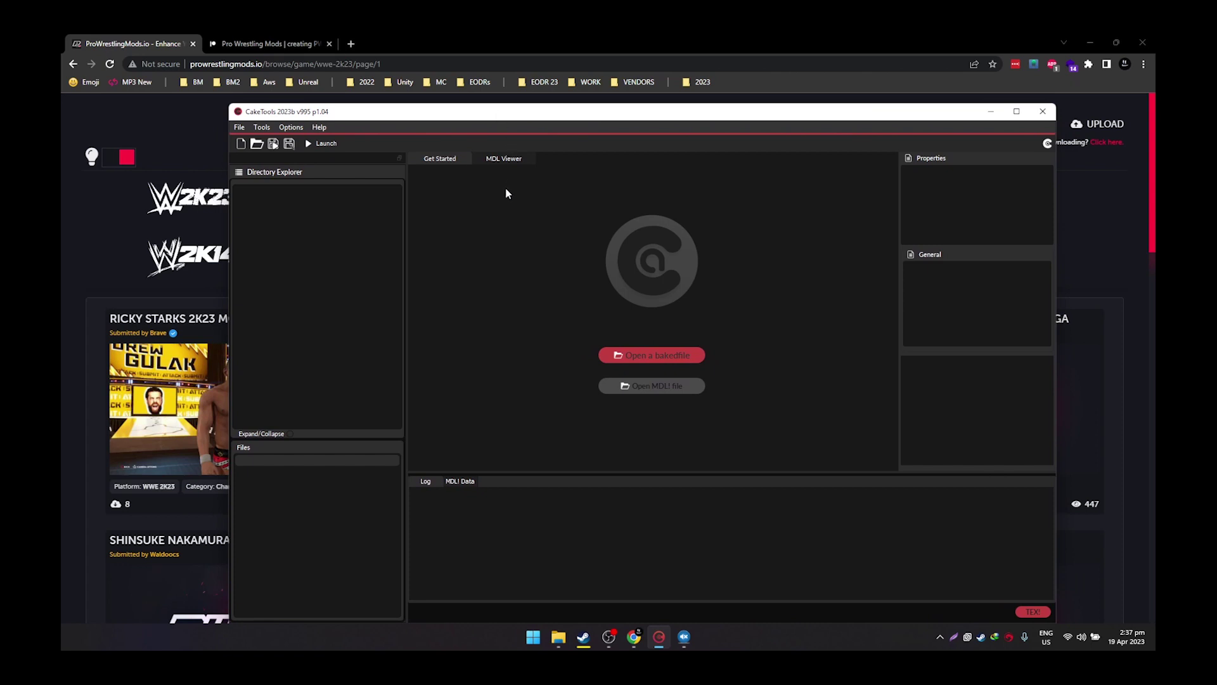
pyautogui.moveTo(459, 117)
pyautogui.mouseDown()
pyautogui.moveTo(591, 144)
pyautogui.moveTo(379, 127)
pyautogui.moveTo(379, 105)
pyautogui.moveTo(441, 116)
pyautogui.mouseUp()
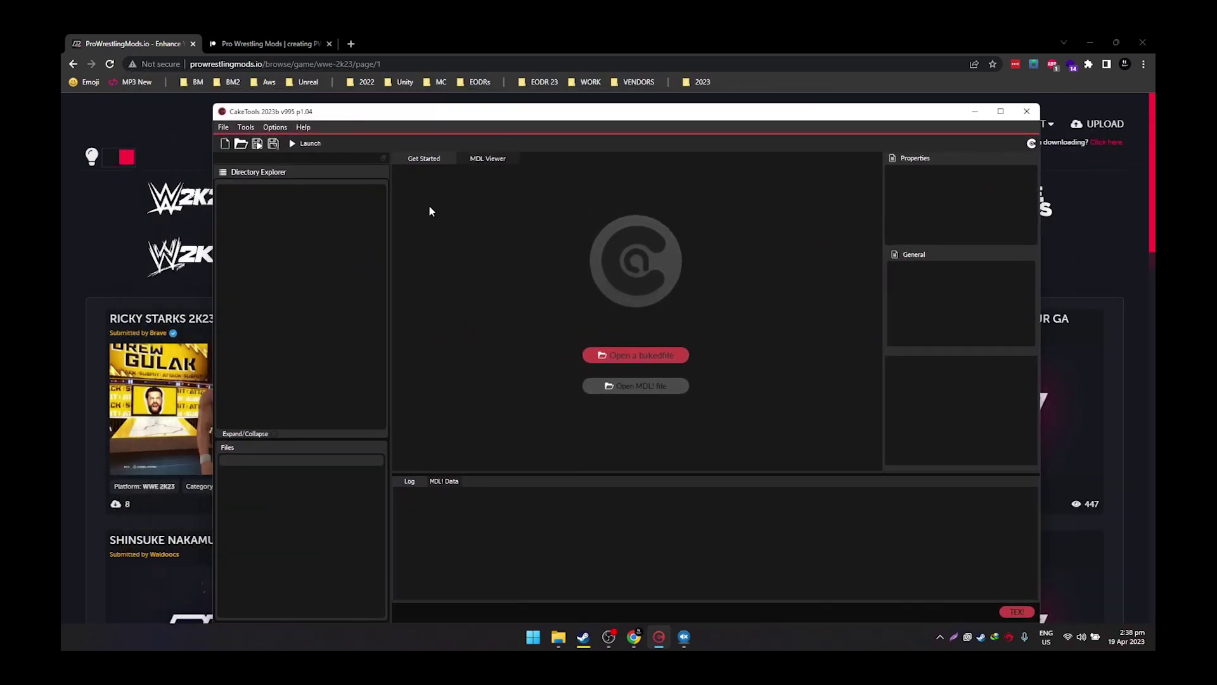
pyautogui.moveTo(401, 114)
pyautogui.mouseDown()
pyautogui.moveTo(452, 121)
pyautogui.moveTo(380, 115)
pyautogui.mouseUp()
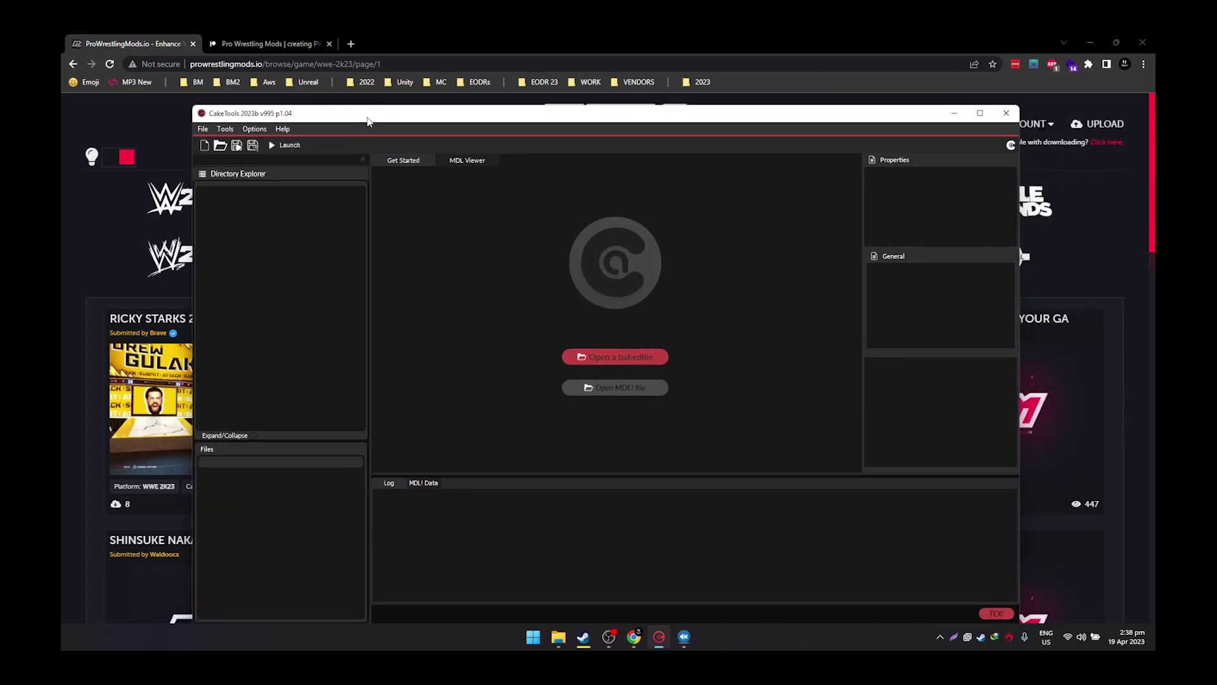
pyautogui.moveTo(370, 119); pyautogui.dragTo(374, 114)
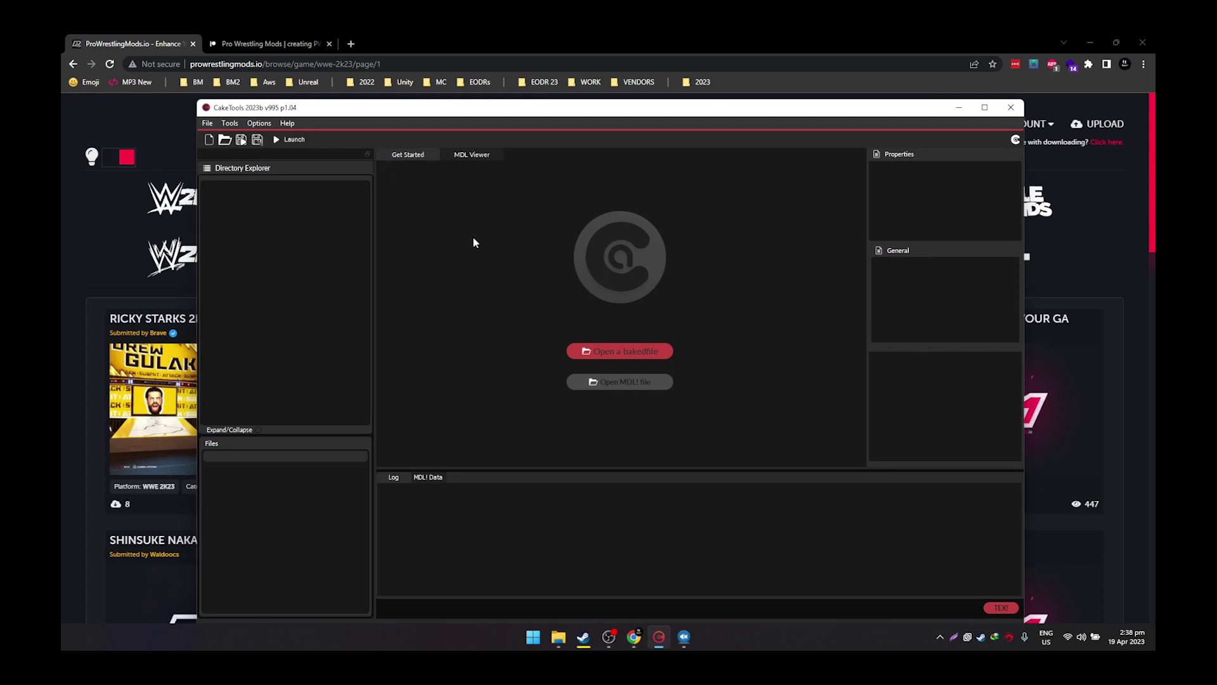
pyautogui.click(263, 126)
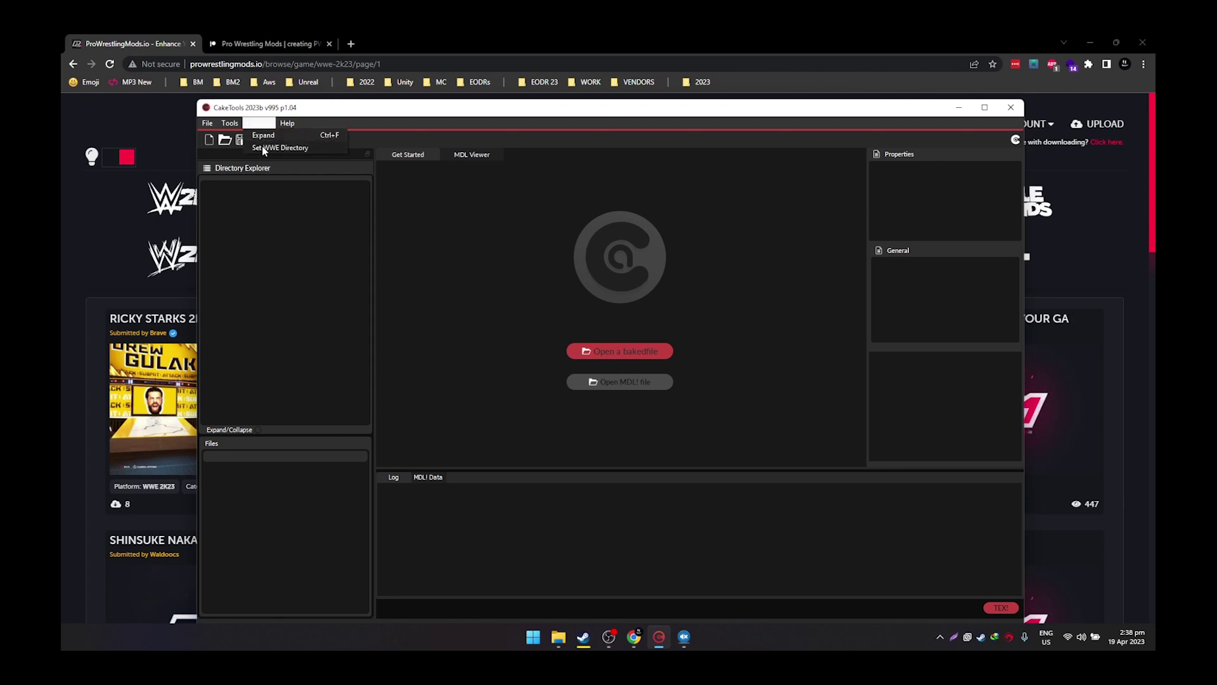
pyautogui.click(264, 147)
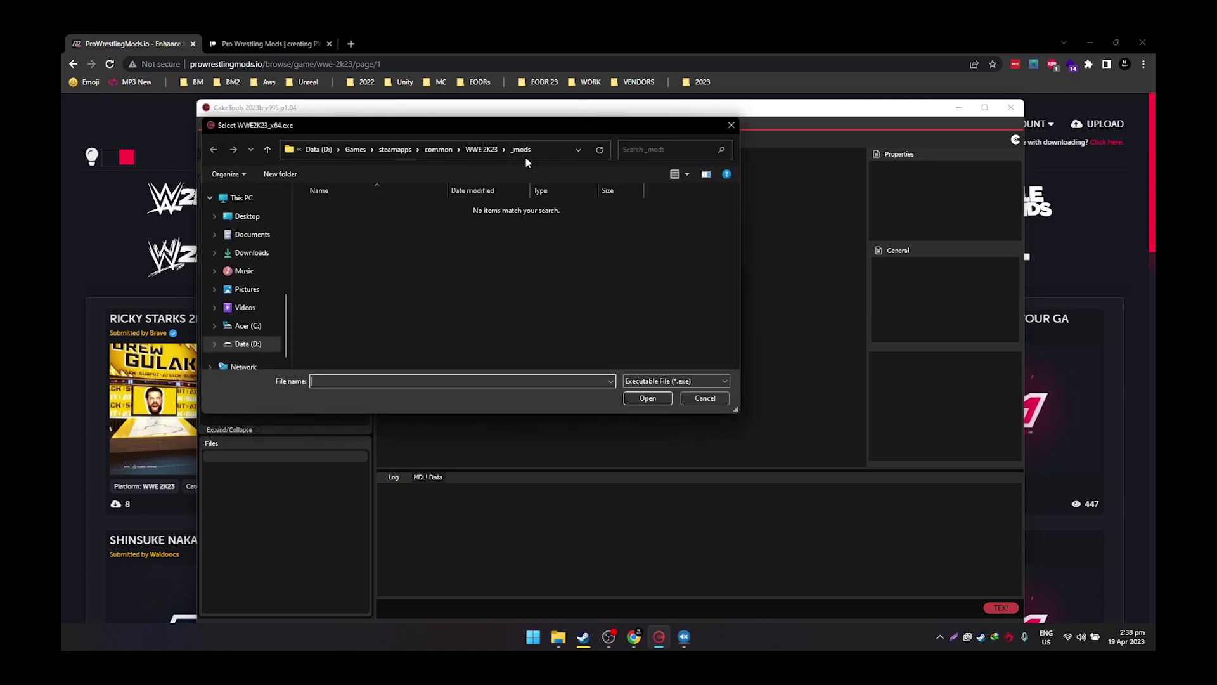
pyautogui.click(477, 151)
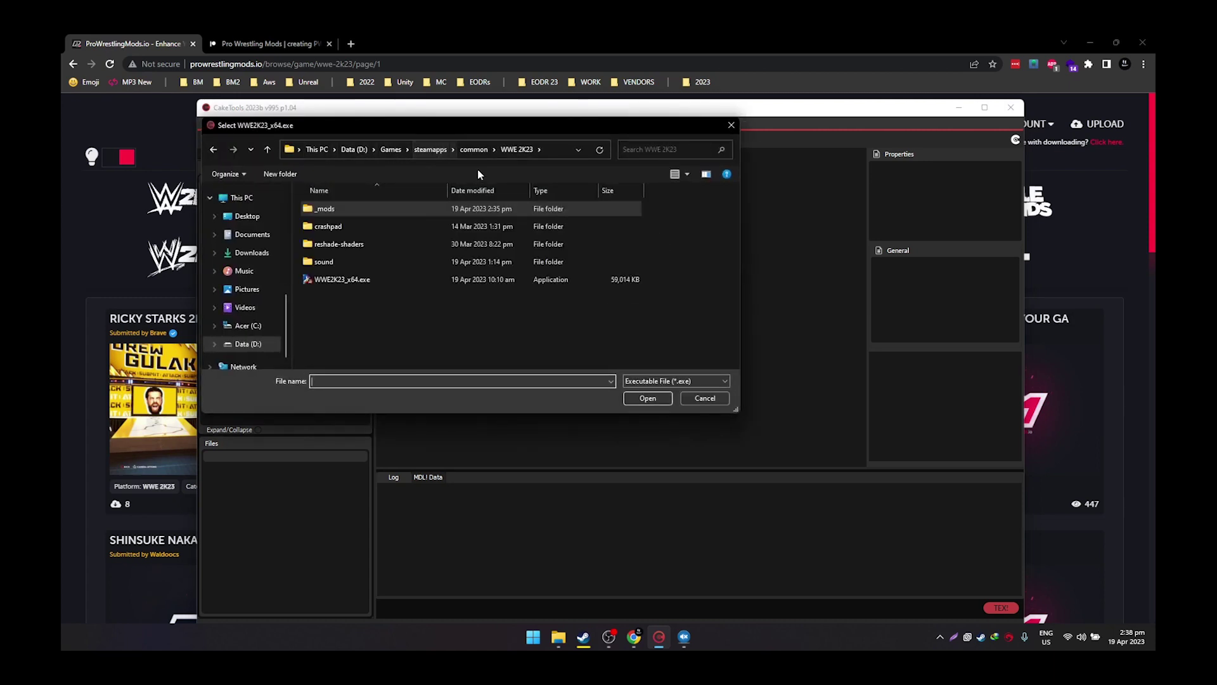
pyautogui.click(356, 281)
pyautogui.click(653, 401)
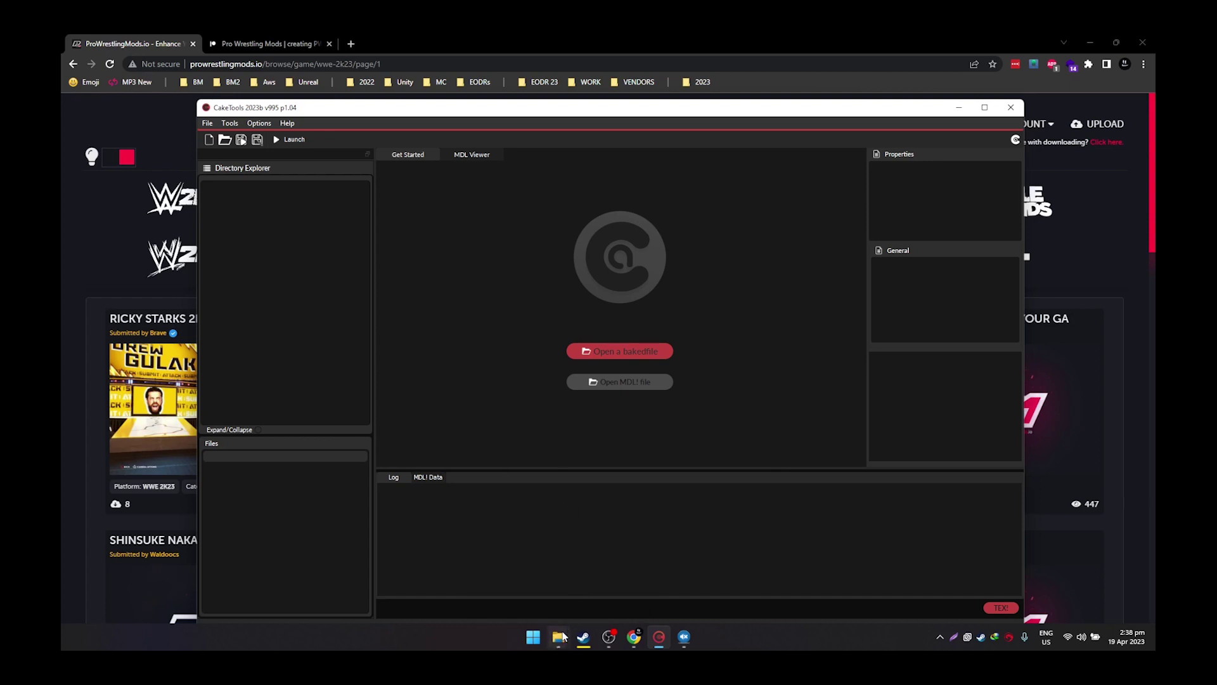
# - Switch to the WWE 2K23 game folder in File Explorer and open its _mods subfolder
pyautogui.moveTo(558, 636)
pyautogui.click(608, 595)
pyautogui.click(746, 326)
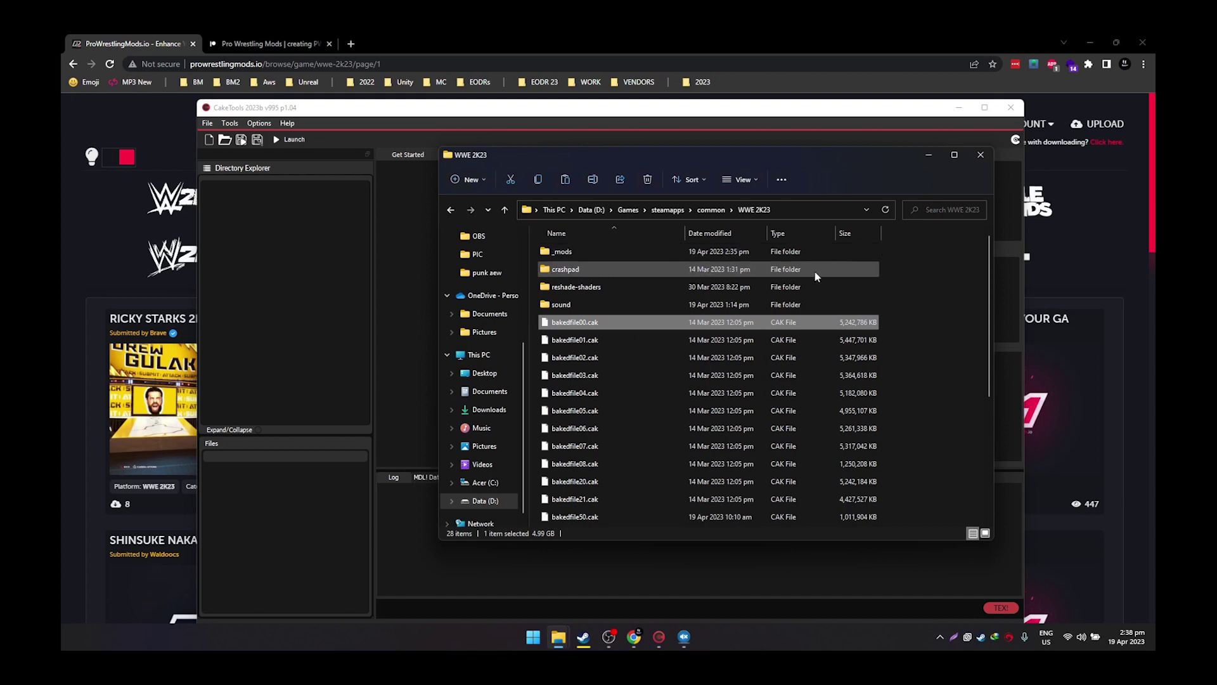
pyautogui.rightClick(928, 260)
pyautogui.moveTo(975, 379)
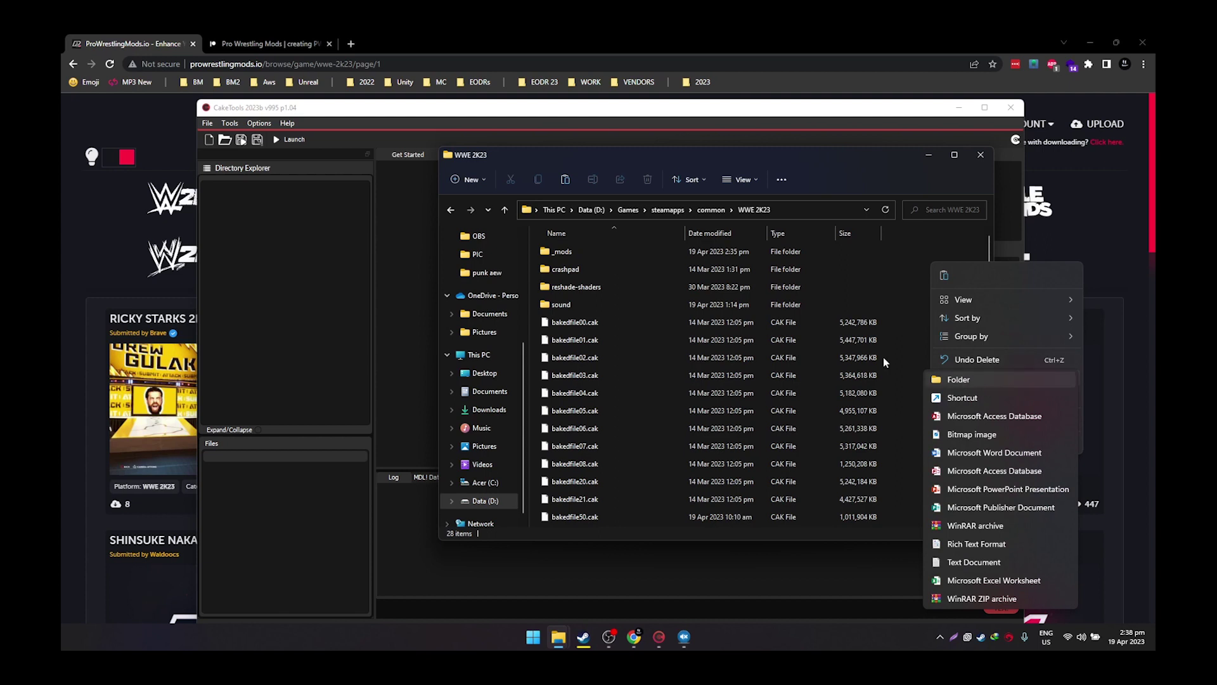
pyautogui.doubleClick(578, 253)
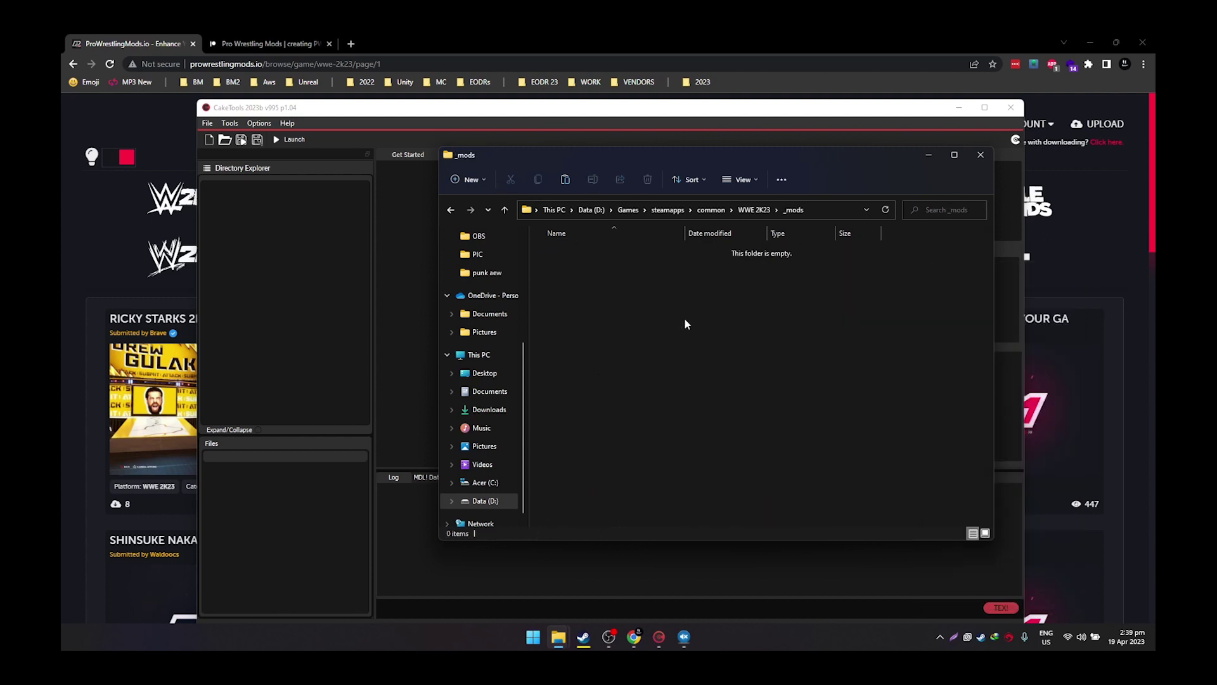
# - Create a new folder named baked51 inside the _mods folder
pyautogui.rightClick(594, 285)
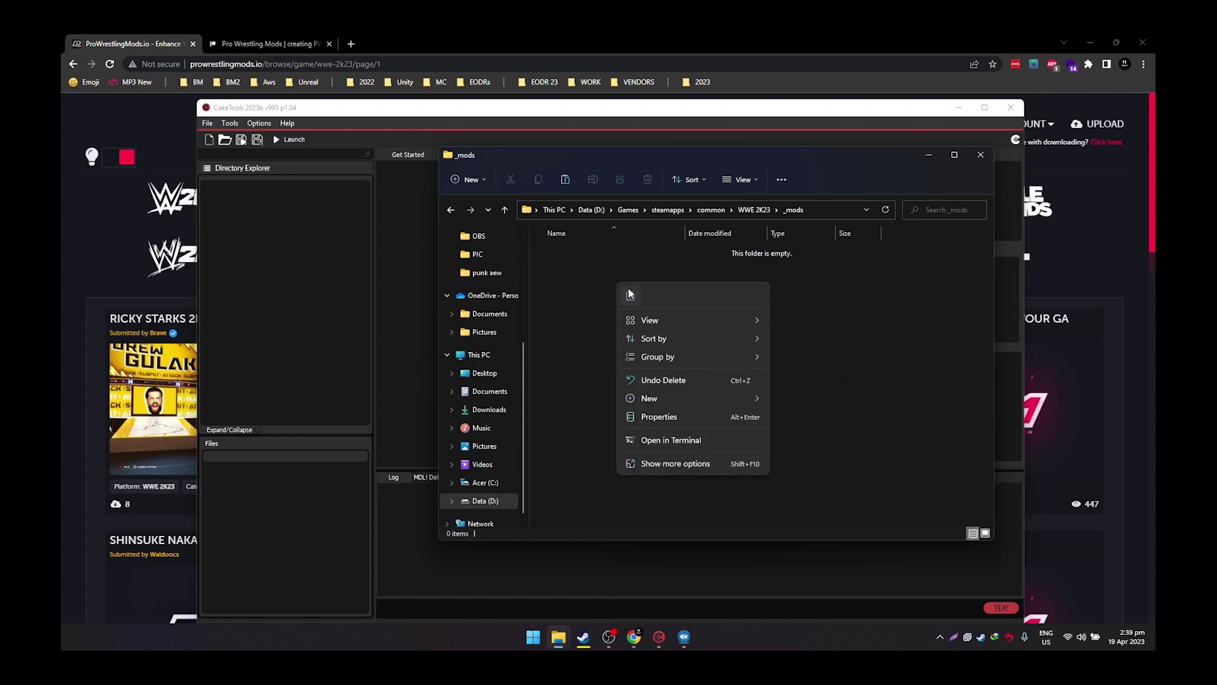
pyautogui.moveTo(729, 398)
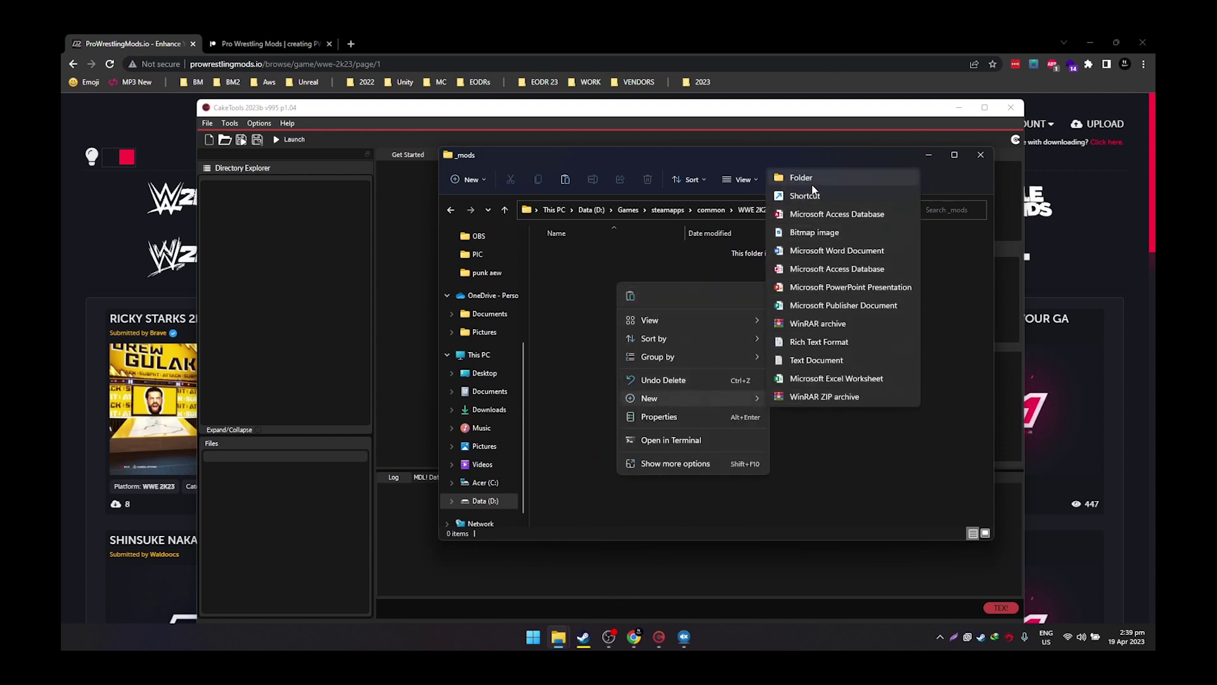
pyautogui.click(805, 180)
pyautogui.write('baked51')
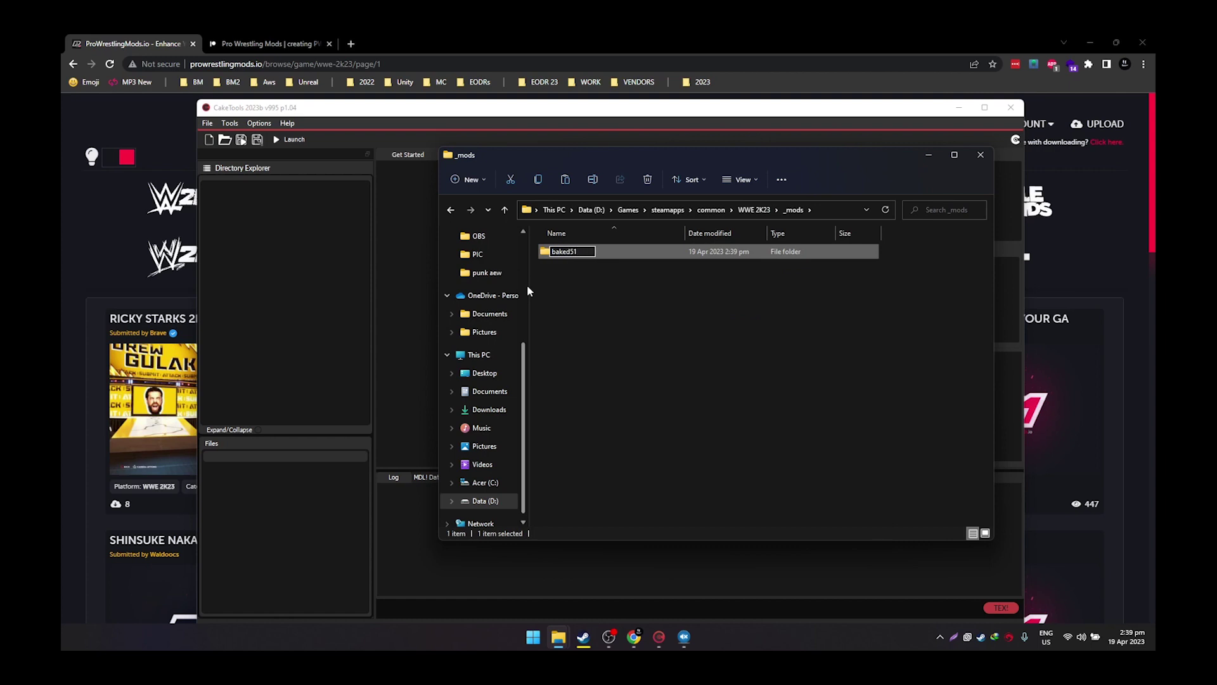
pyautogui.press('Return')
pyautogui.click(571, 279)
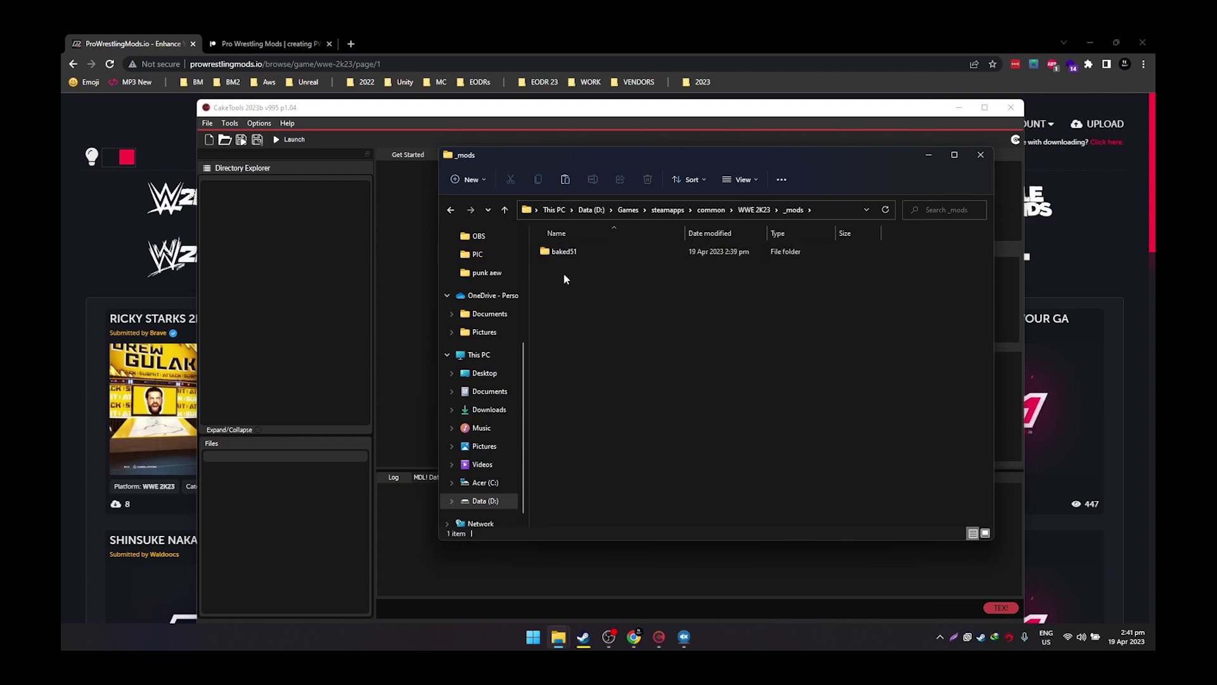
# - Open the baked51 folder and bring up the punk aew Mod folder in the other File Explorer window
pyautogui.doubleClick(581, 255)
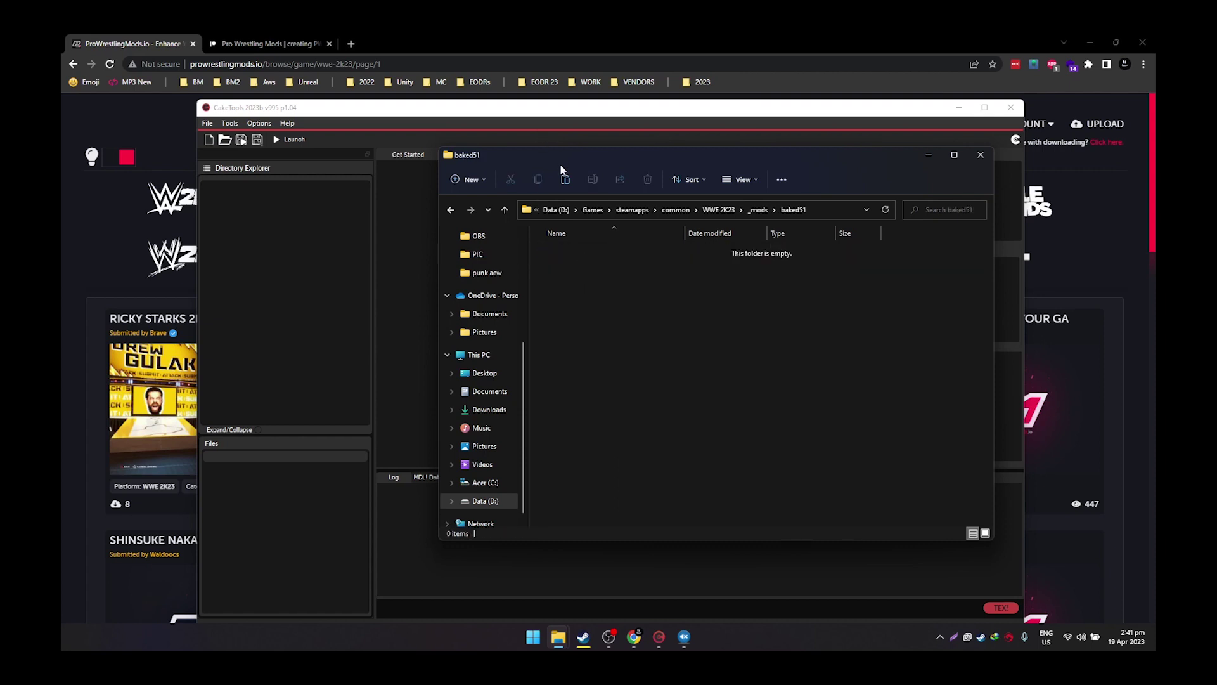
pyautogui.moveTo(622, 161); pyautogui.dragTo(688, 154)
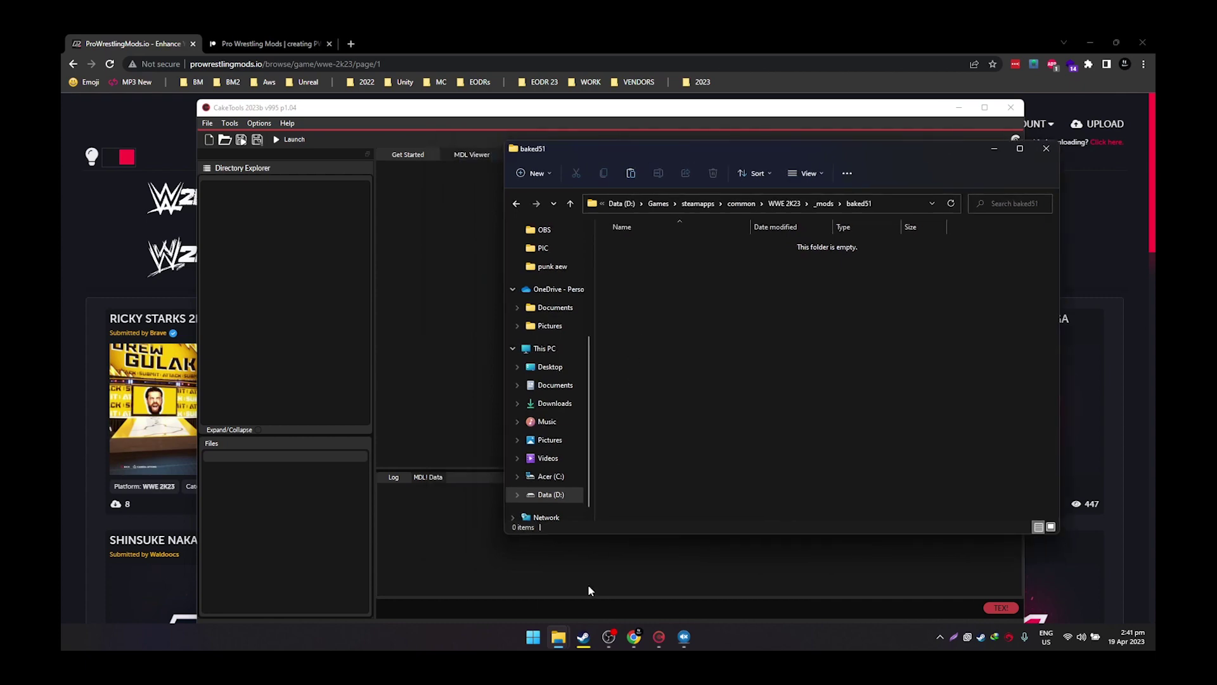
pyautogui.moveTo(558, 637)
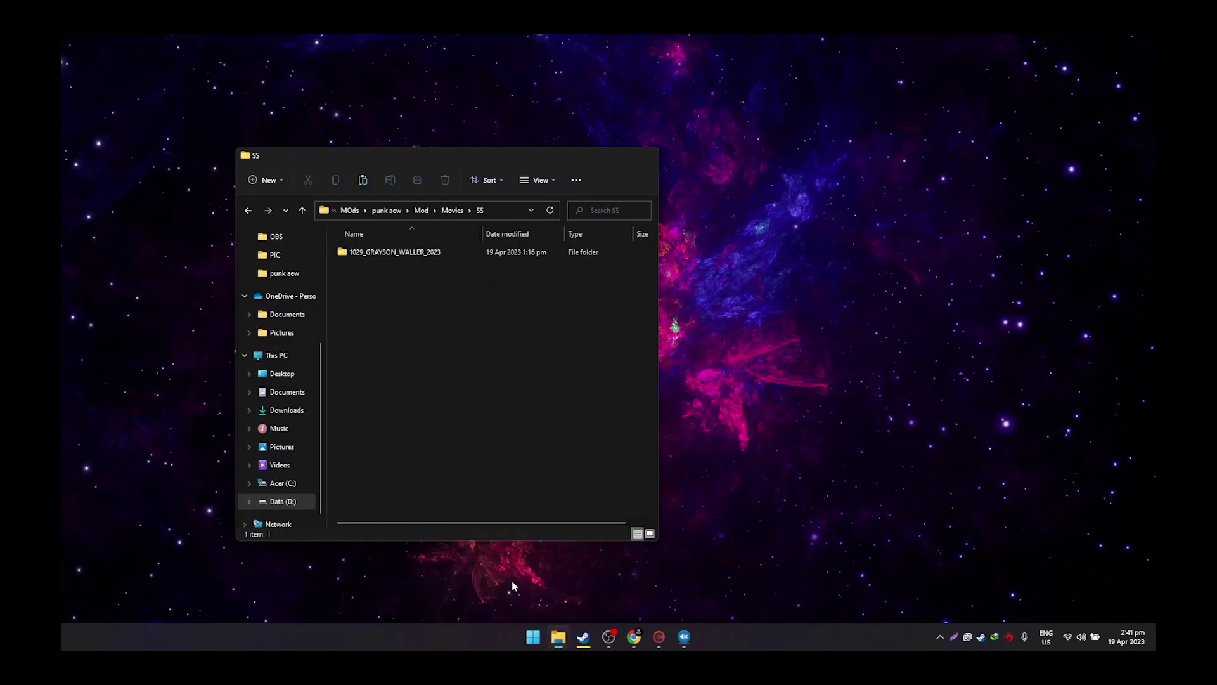
pyautogui.click(506, 590)
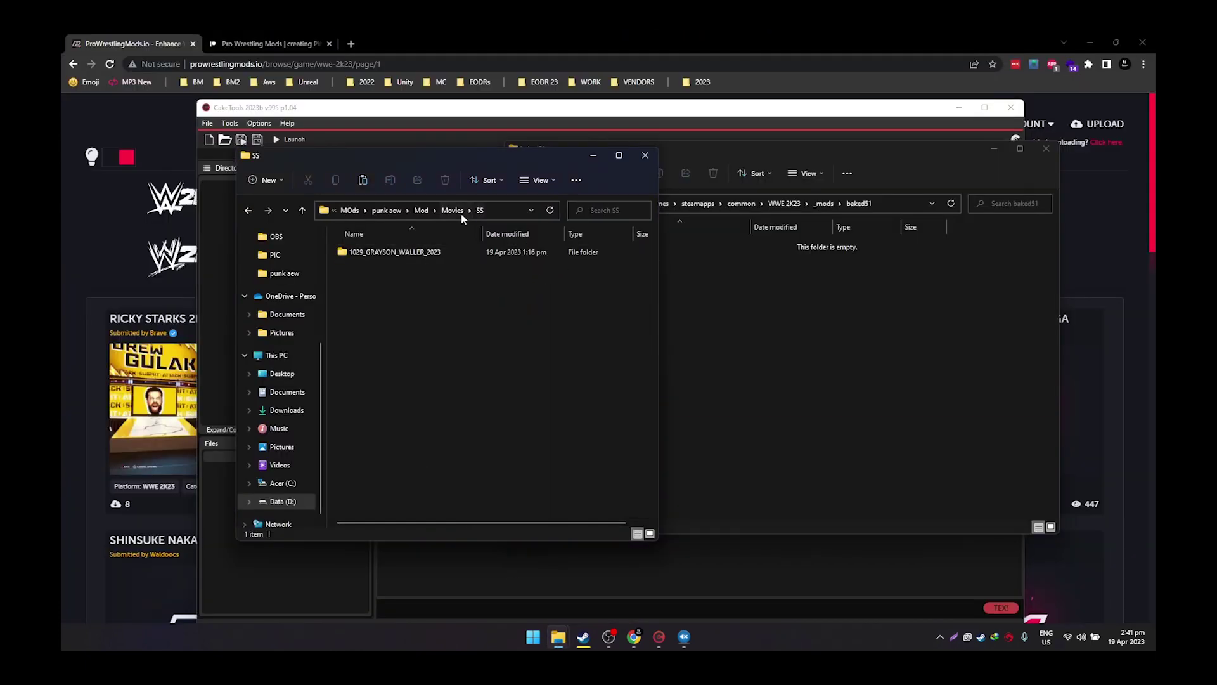
pyautogui.click(426, 213)
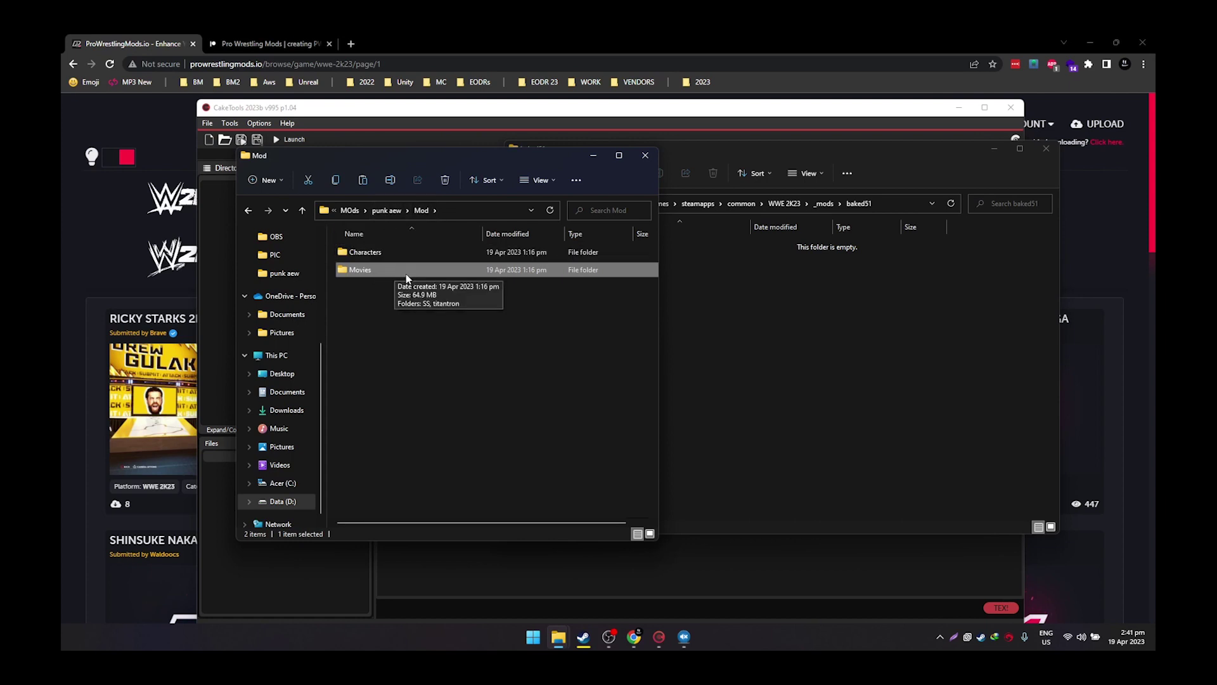
# - Examine the contents of the mod's Movies folder, including SS and its 1029_GRAYSON_WALLER_2023 subfolder
pyautogui.click(390, 284)
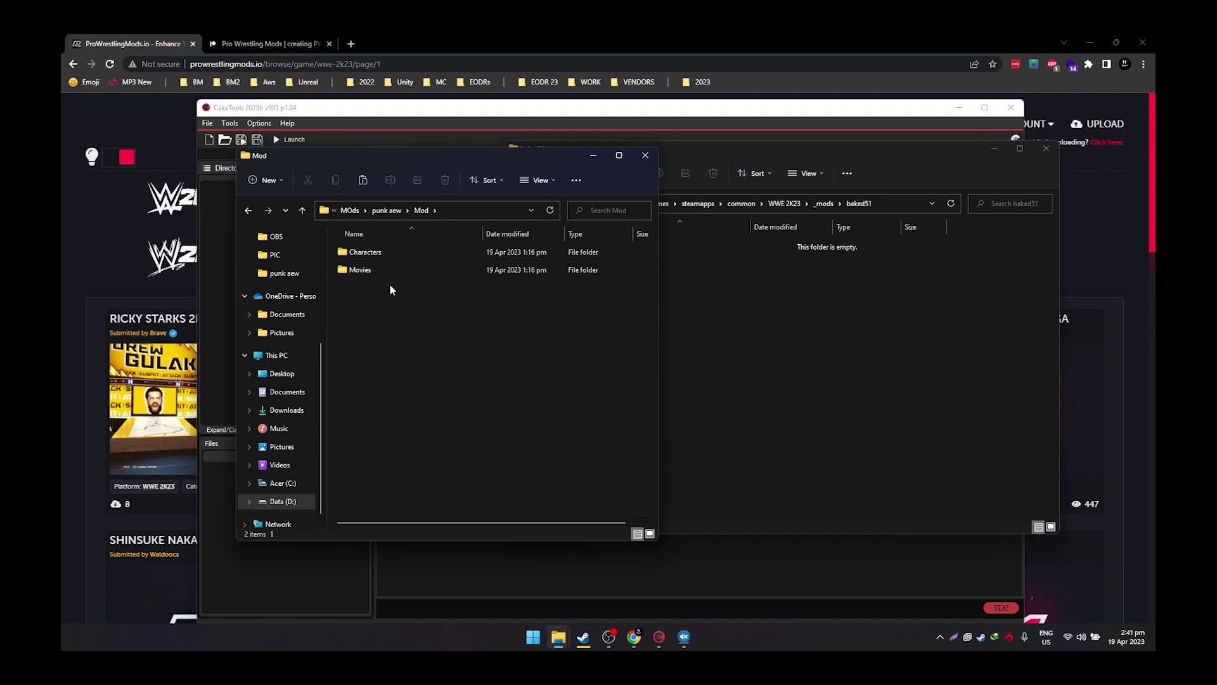
pyautogui.doubleClick(393, 272)
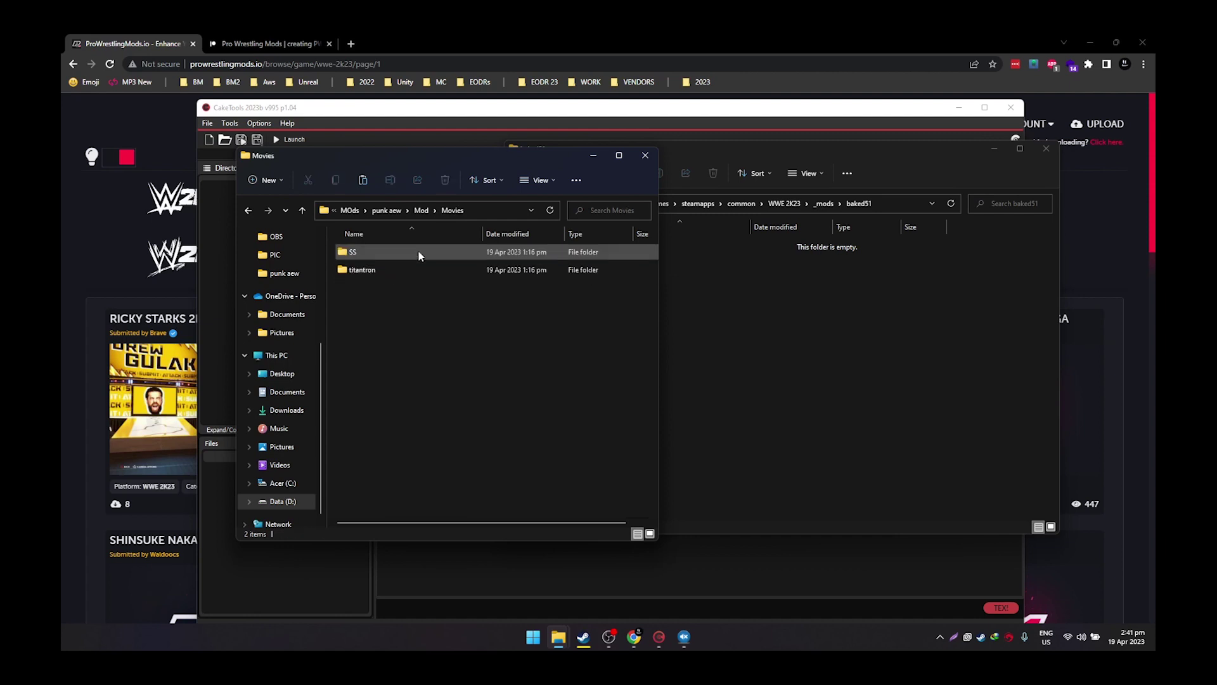
pyautogui.doubleClick(391, 268)
pyautogui.doubleClick(390, 266)
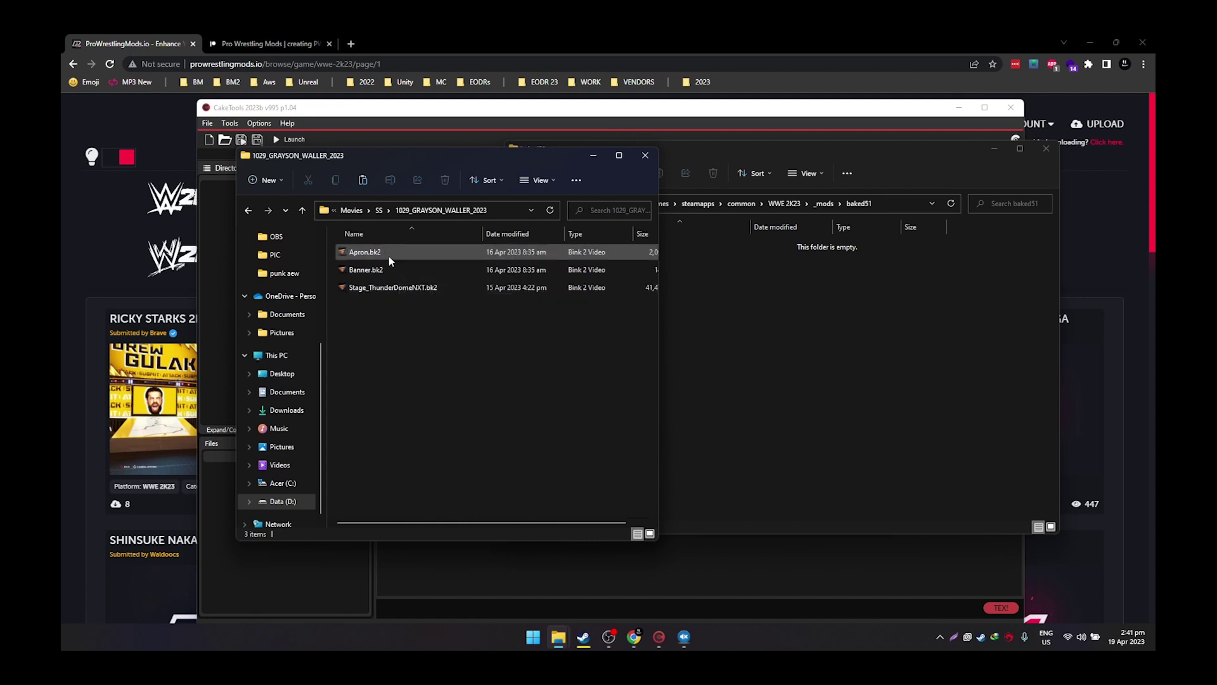
pyautogui.click(380, 212)
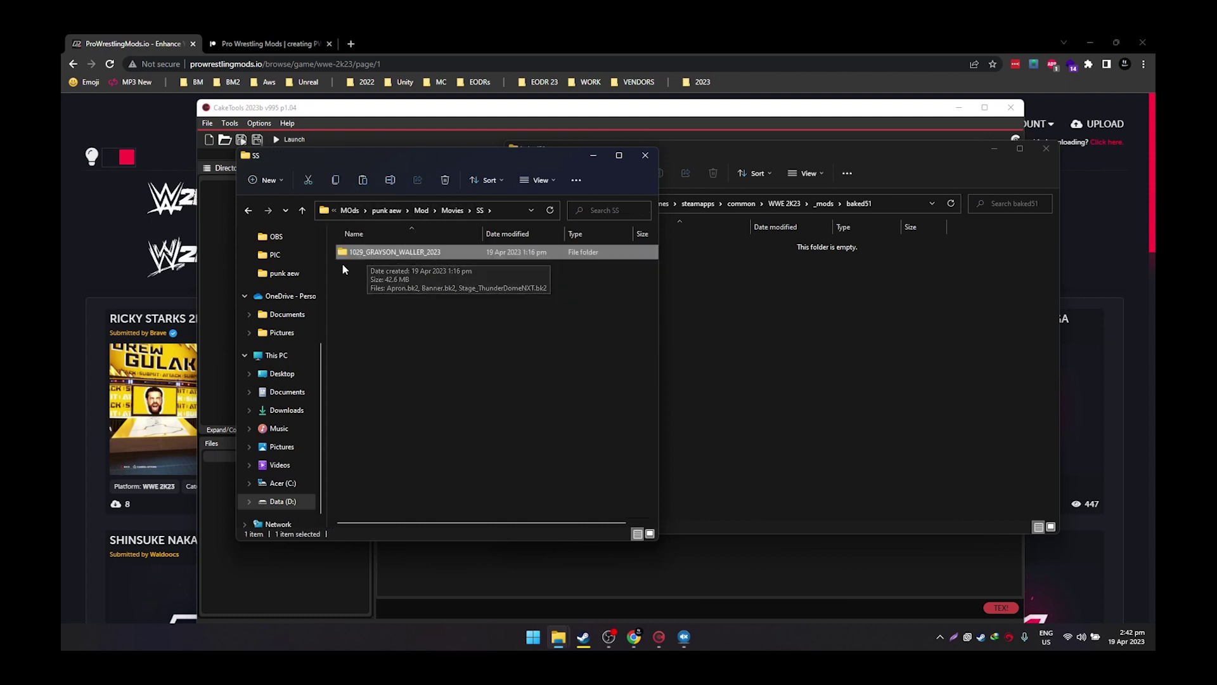
# - Copy the Movies folder from the punk aew Mod folder into baked51 and check the copied folder's subfolders
pyautogui.click(452, 210)
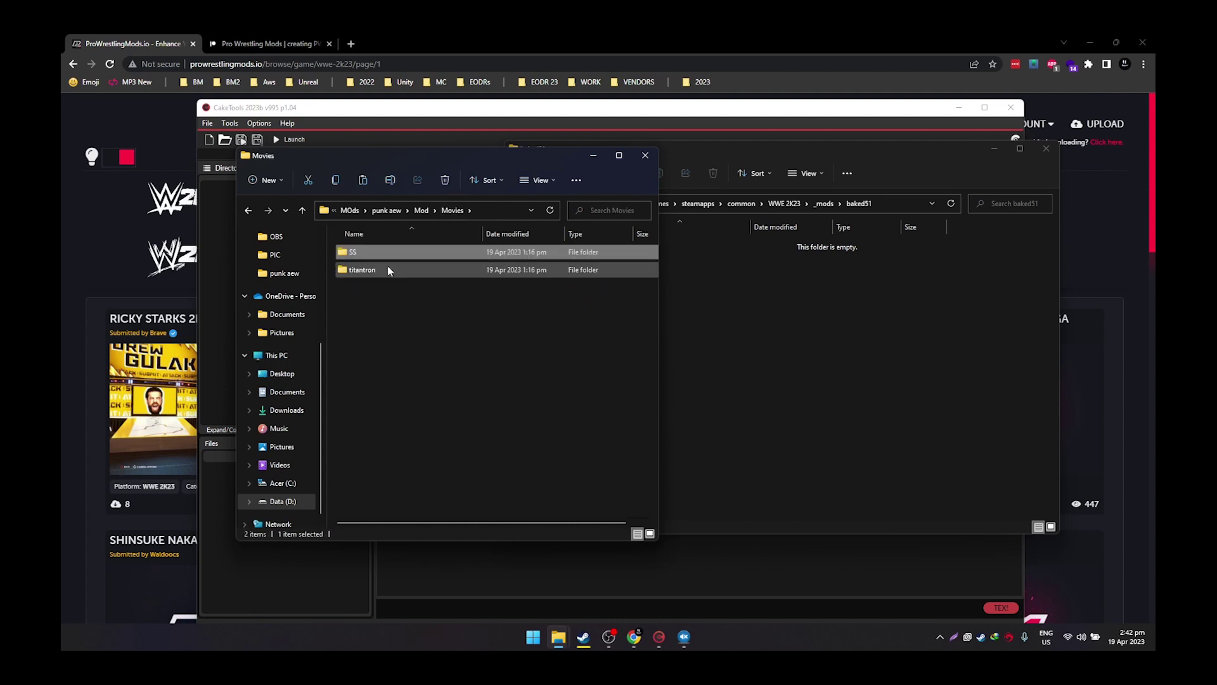
pyautogui.click(422, 210)
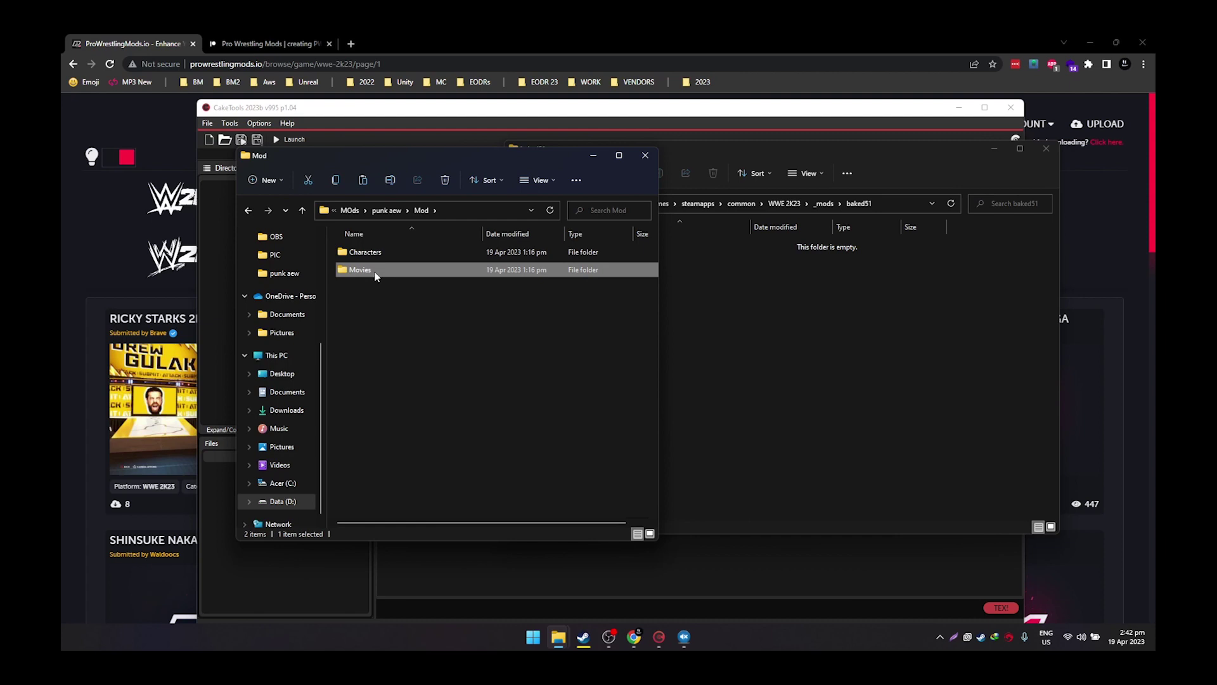
pyautogui.click(666, 302)
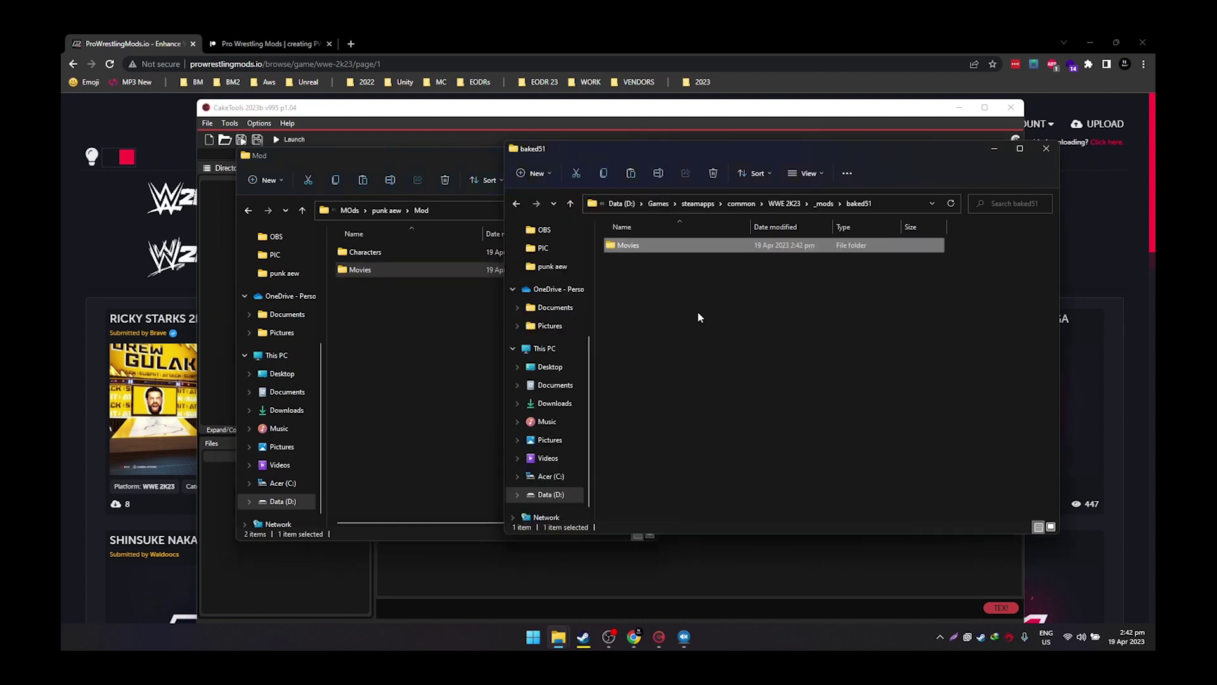
pyautogui.doubleClick(678, 249)
pyautogui.doubleClick(662, 262)
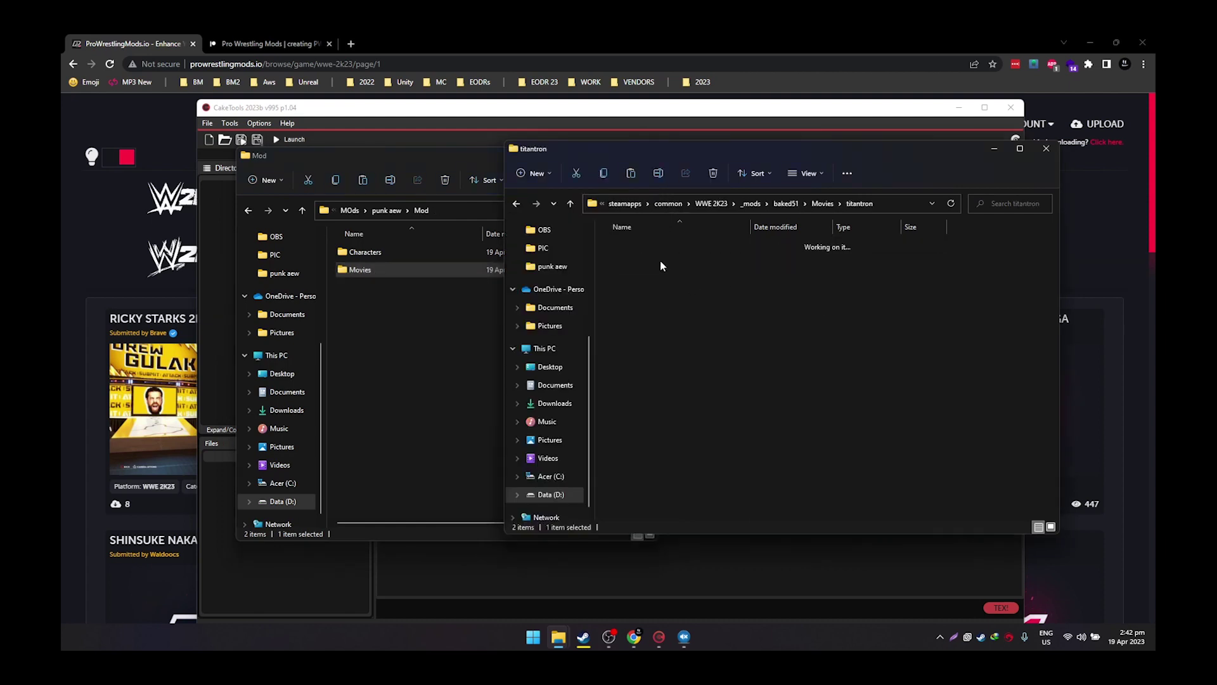
pyautogui.hotkey('alt', 'Left')
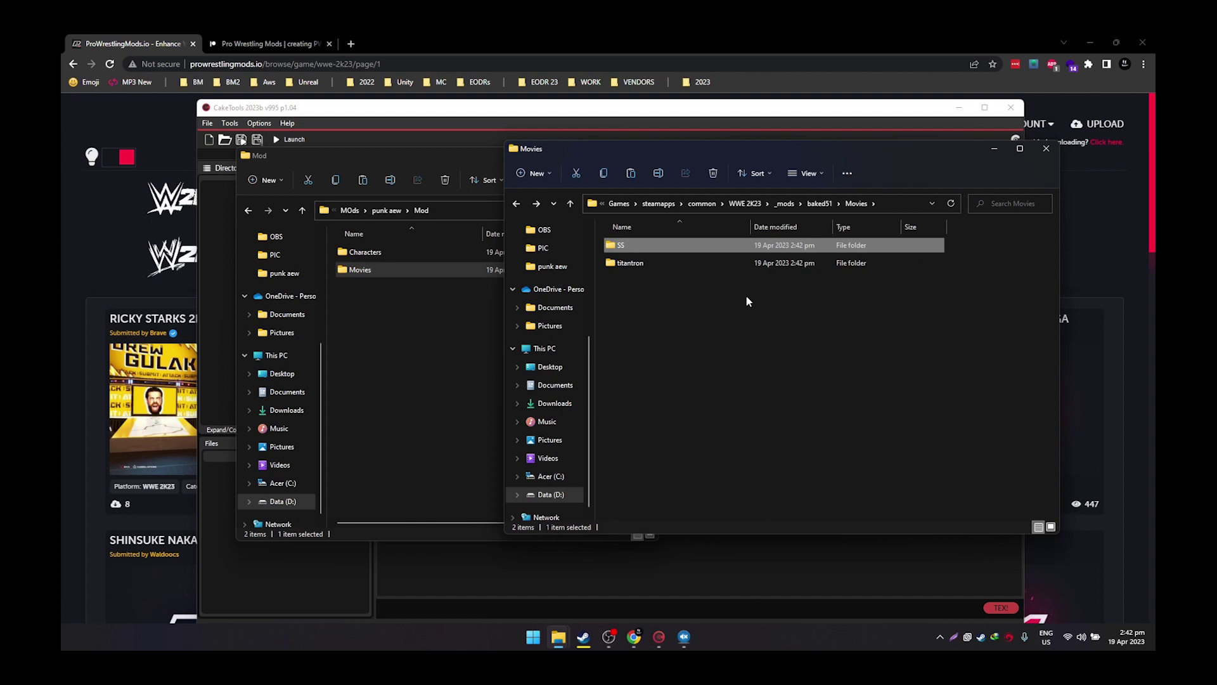
# - Switch to CakeTools, start baking a directory, and select the baked51 folder inside _mods as the bake folder
pyautogui.click(393, 110)
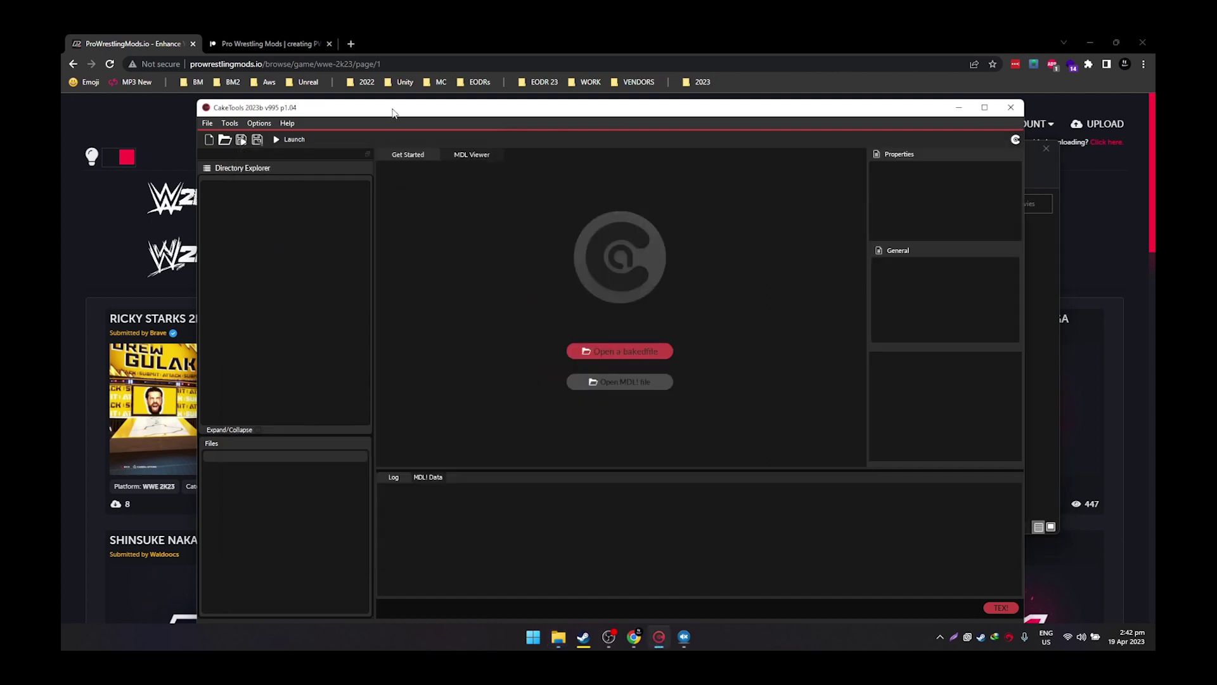
pyautogui.click(207, 124)
pyautogui.click(232, 173)
pyautogui.doubleClick(352, 210)
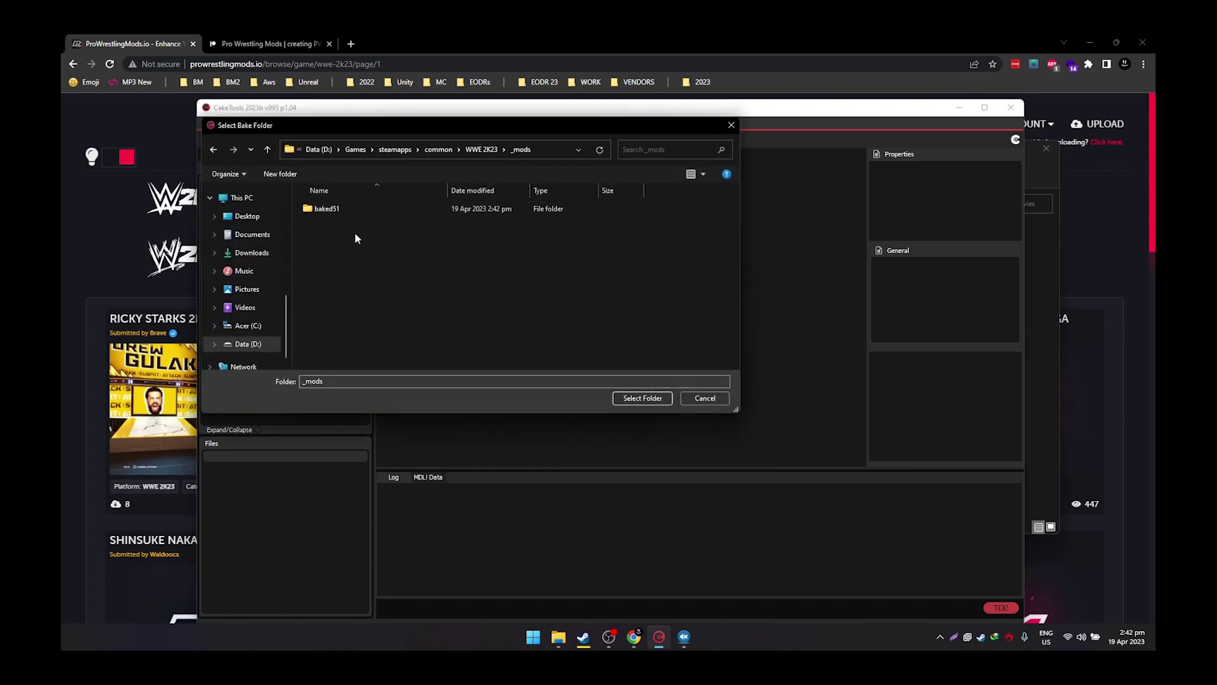
pyautogui.click(326, 209)
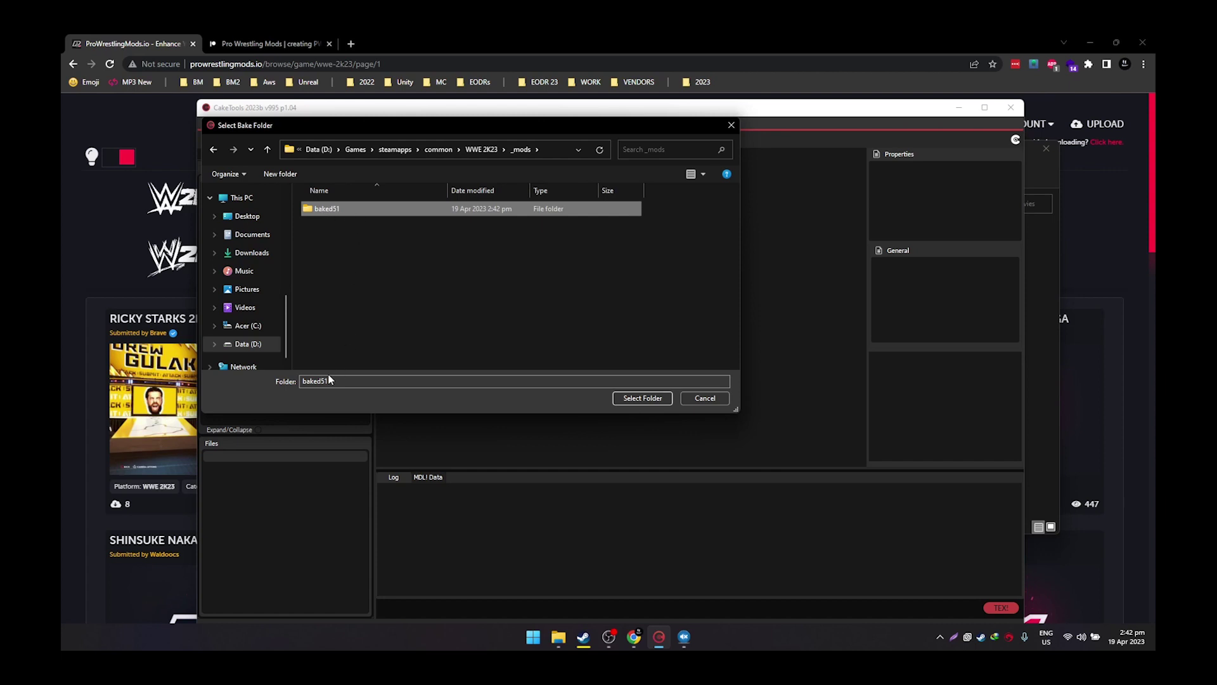
pyautogui.click(346, 378)
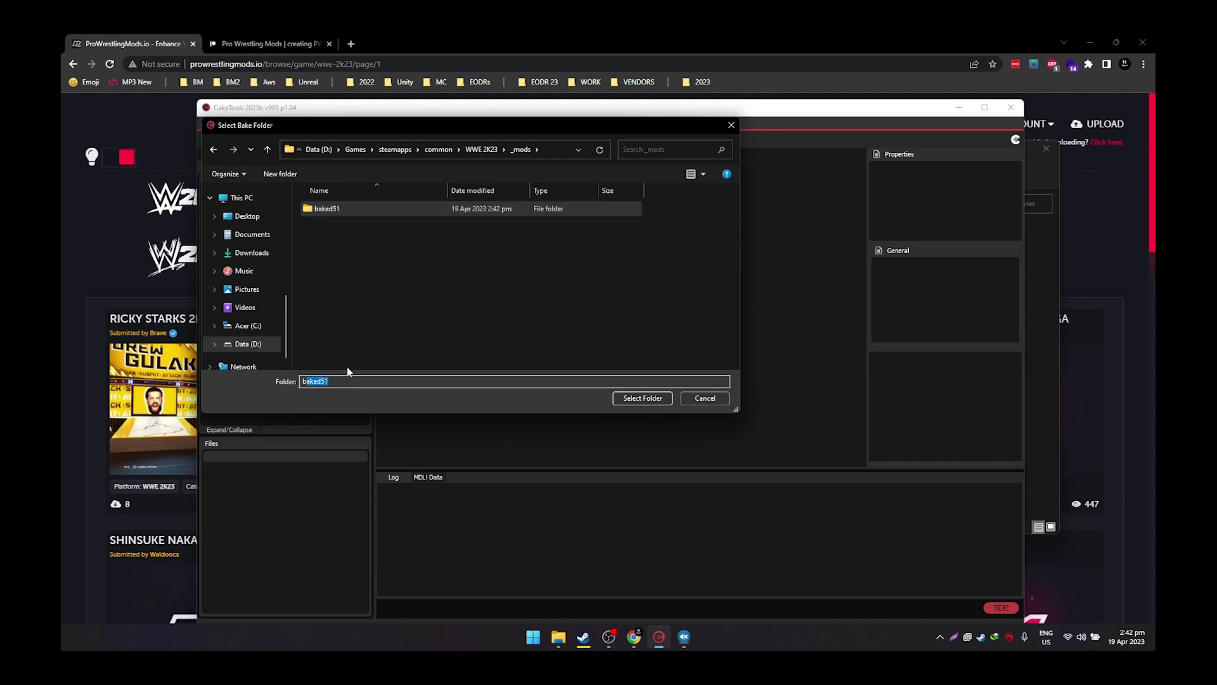
pyautogui.click(353, 212)
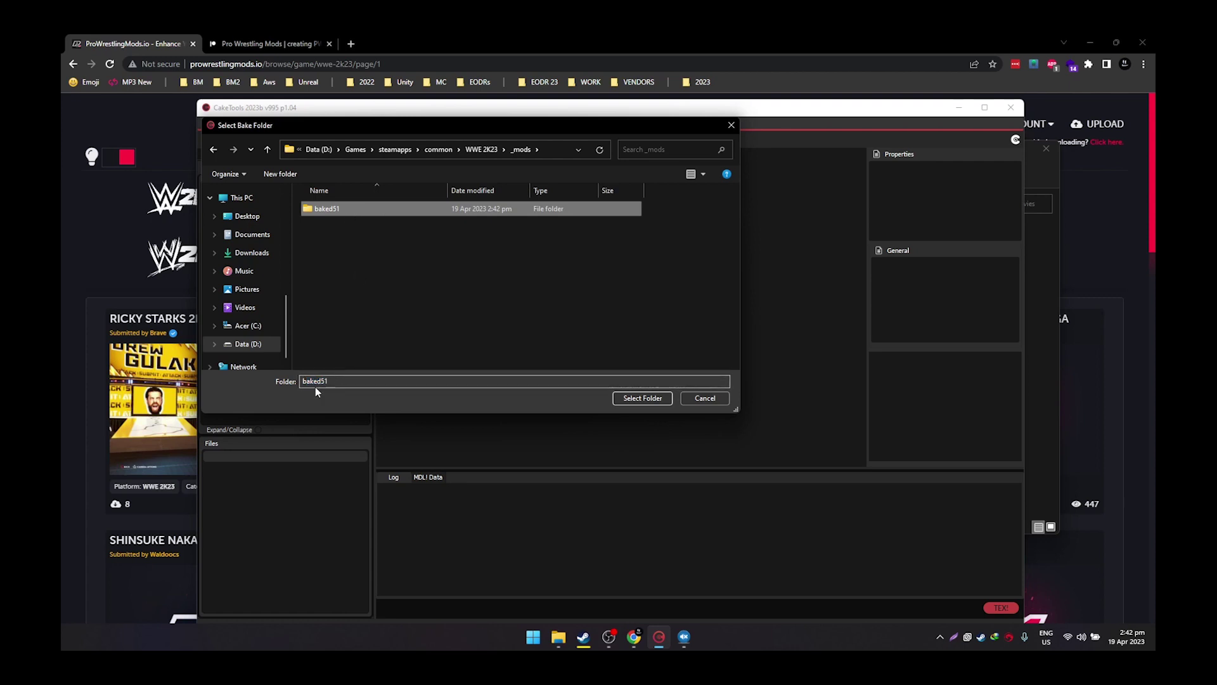
pyautogui.click(640, 398)
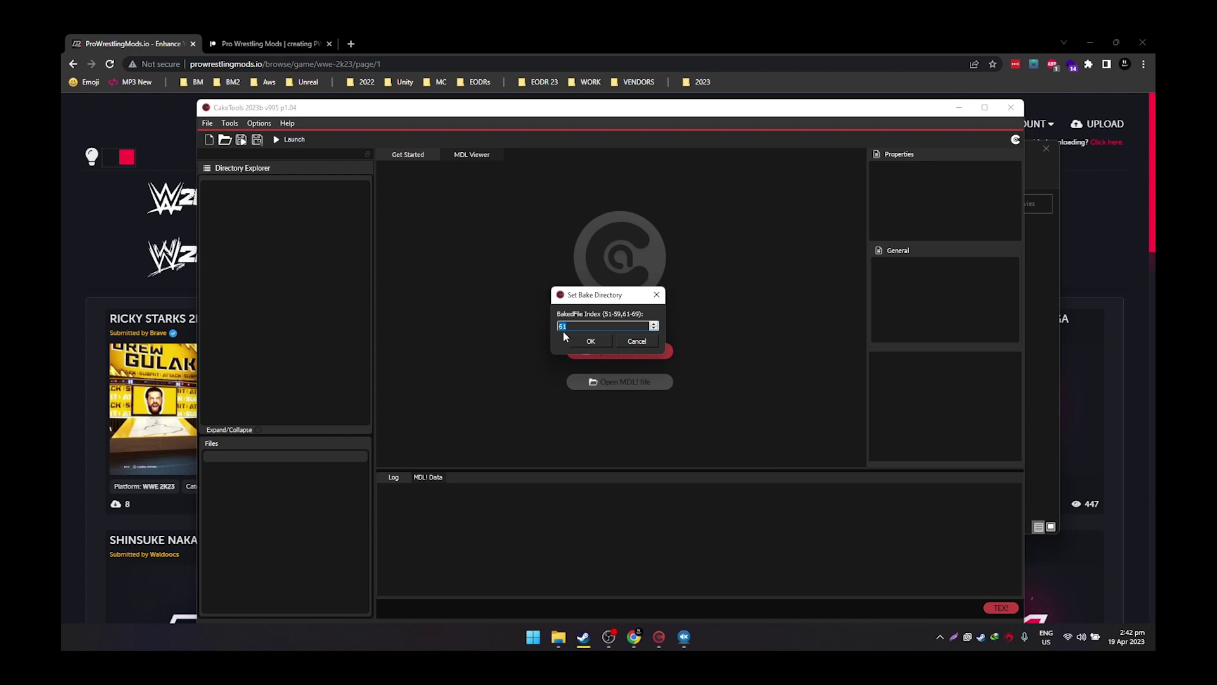
# - Set the BakedFile index to 51, matching the folder name in _mods, and bake the directory
pyautogui.press('Down')
pyautogui.write('1')
pyautogui.click(556, 639)
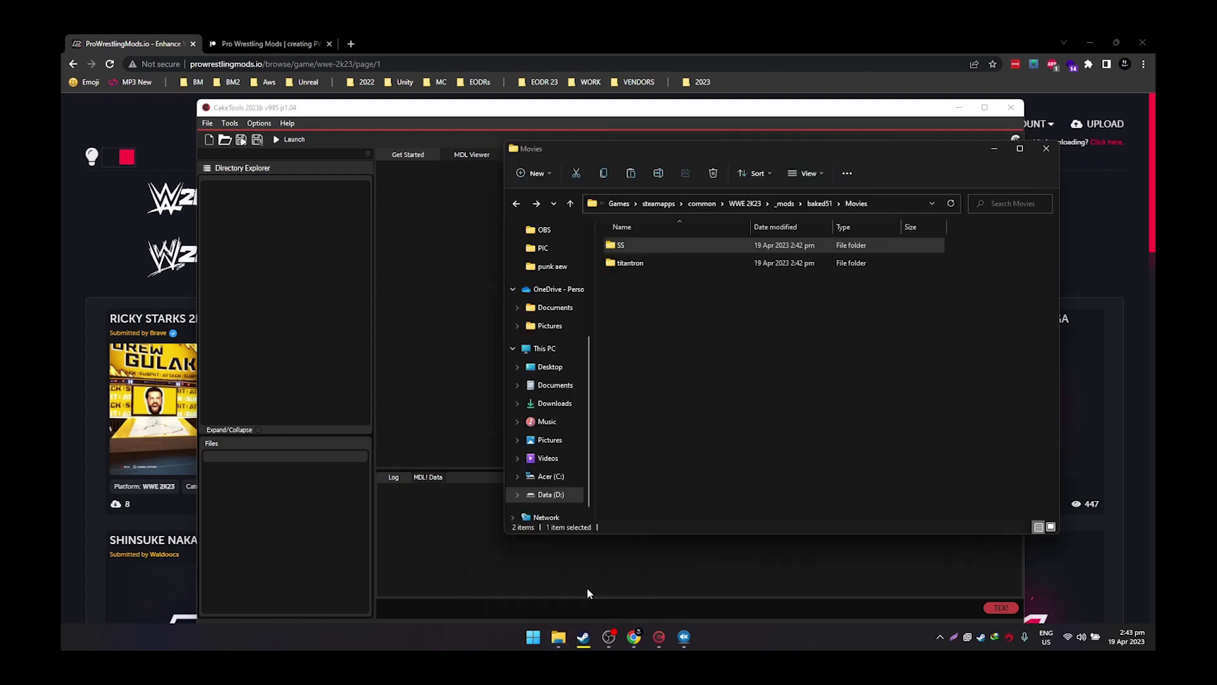
pyautogui.click(818, 204)
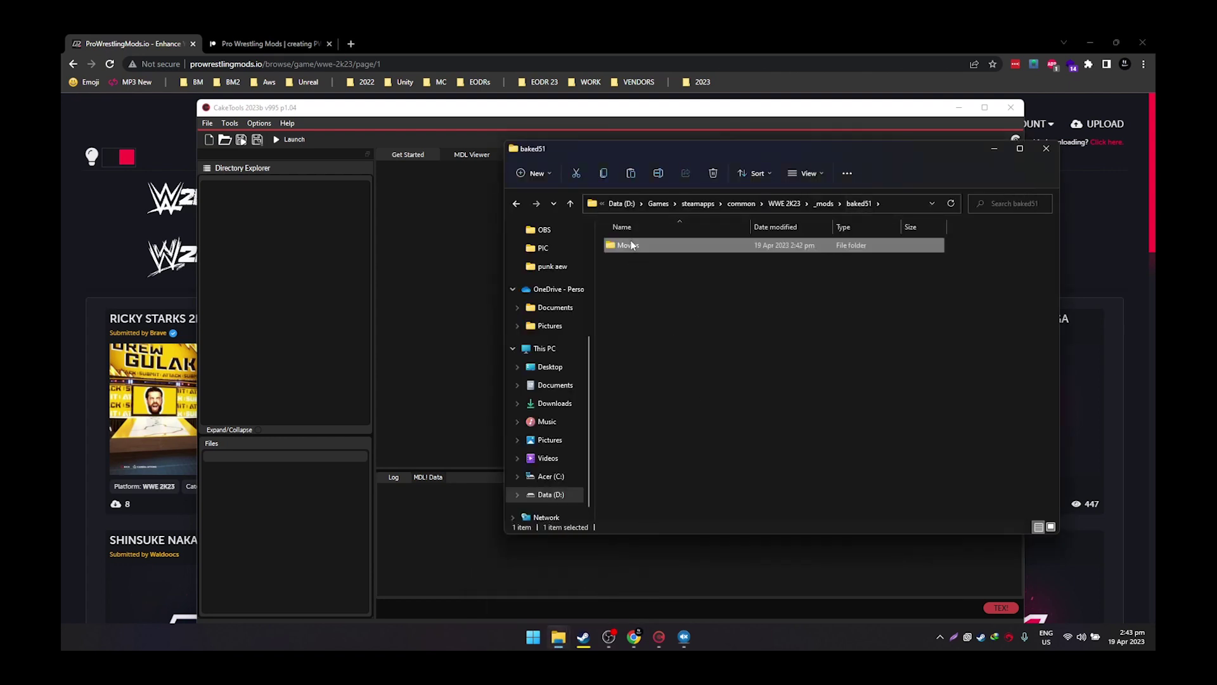
pyautogui.click(824, 204)
pyautogui.moveTo(657, 157); pyautogui.dragTo(839, 188)
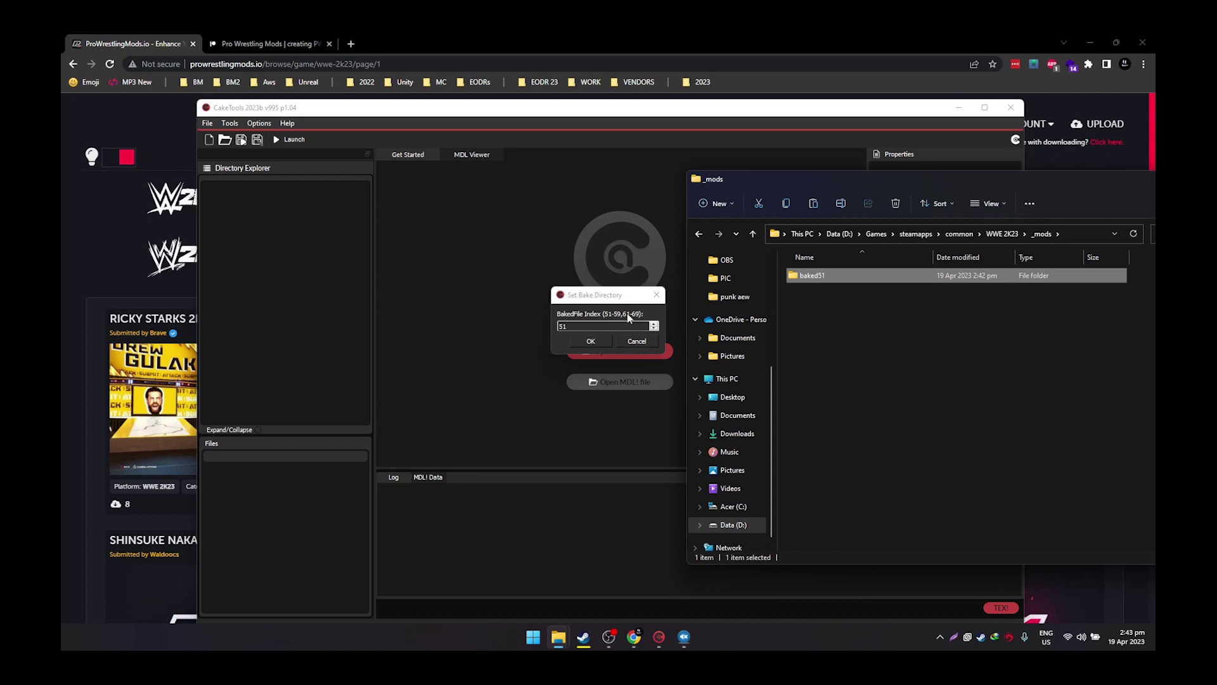
pyautogui.click(561, 338)
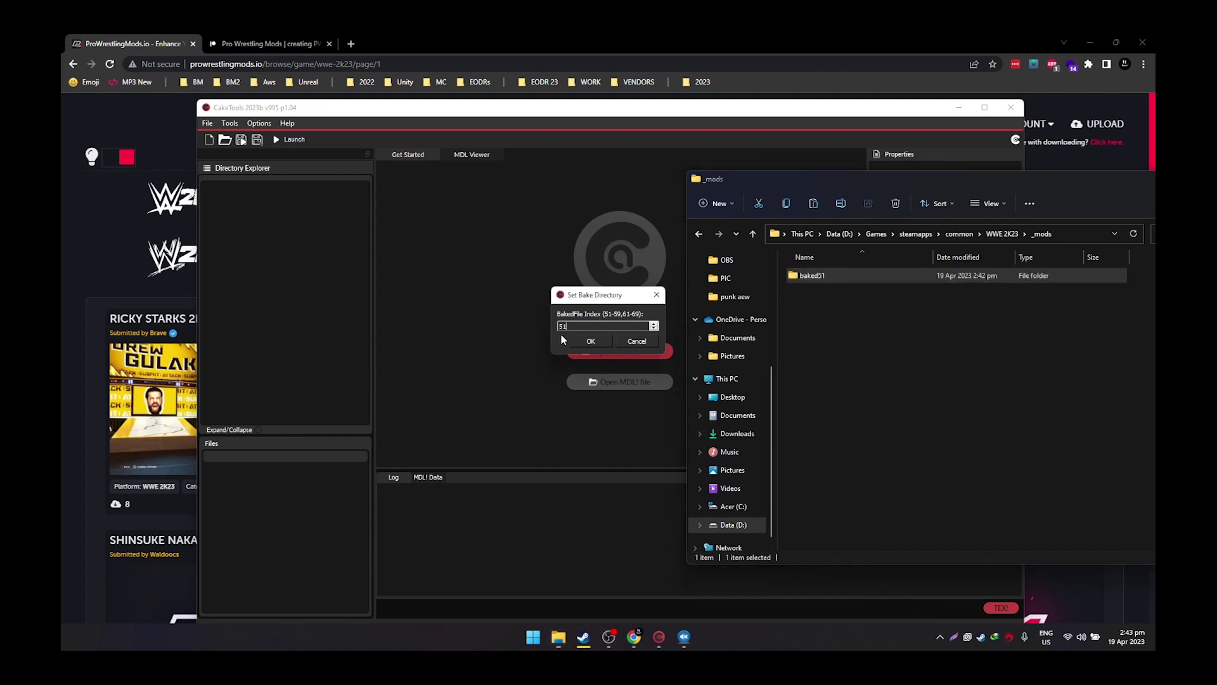
pyautogui.click(591, 342)
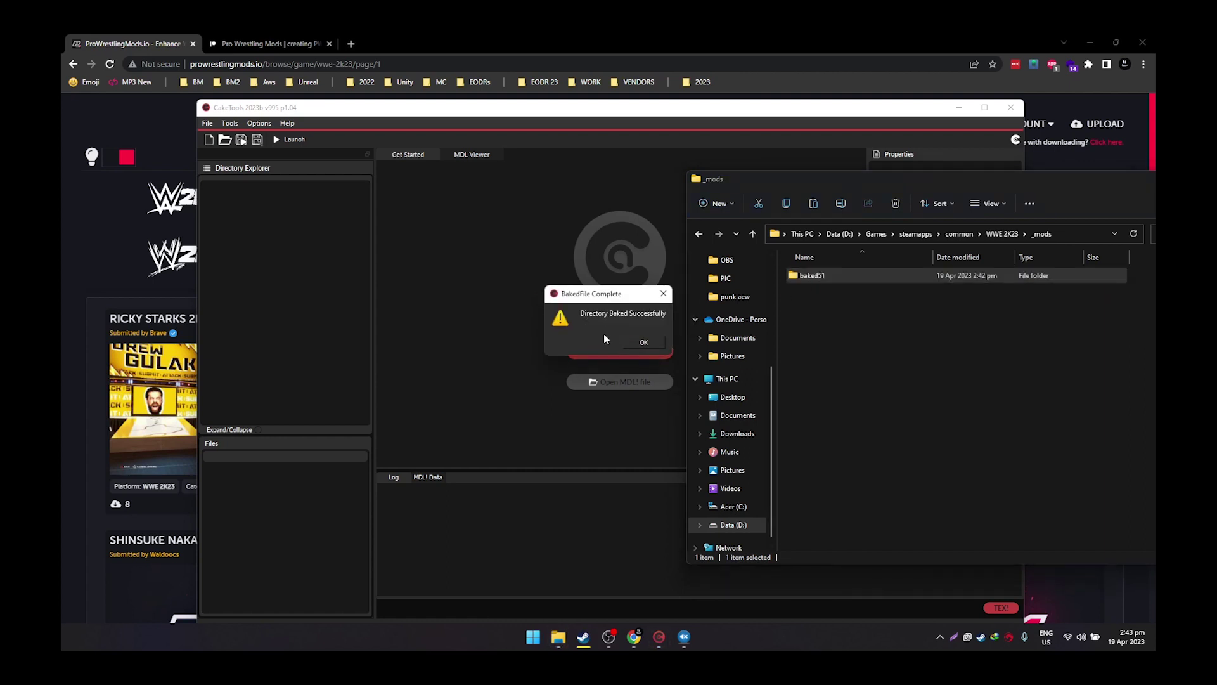
pyautogui.click(641, 342)
pyautogui.click(687, 562)
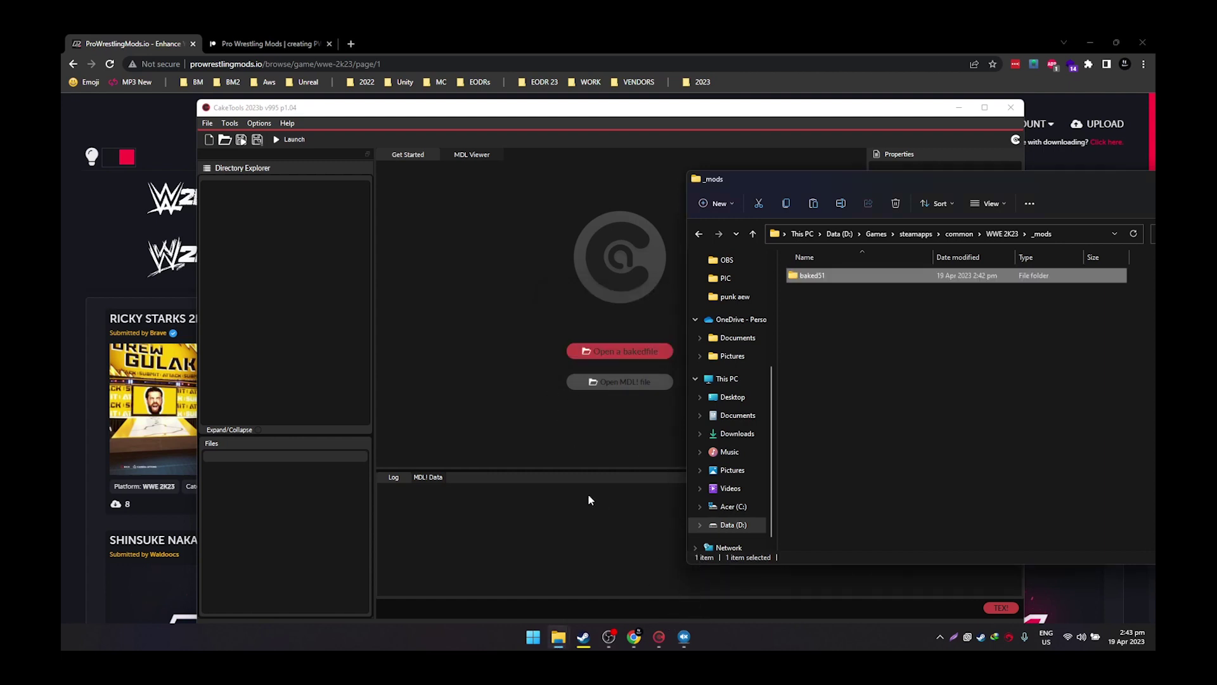
# - Switch to Sound Editor and examine the replaced sound assigned to Spark 3 in music_8.pck
pyautogui.click(685, 637)
pyautogui.moveTo(709, 203); pyautogui.dragTo(592, 164)
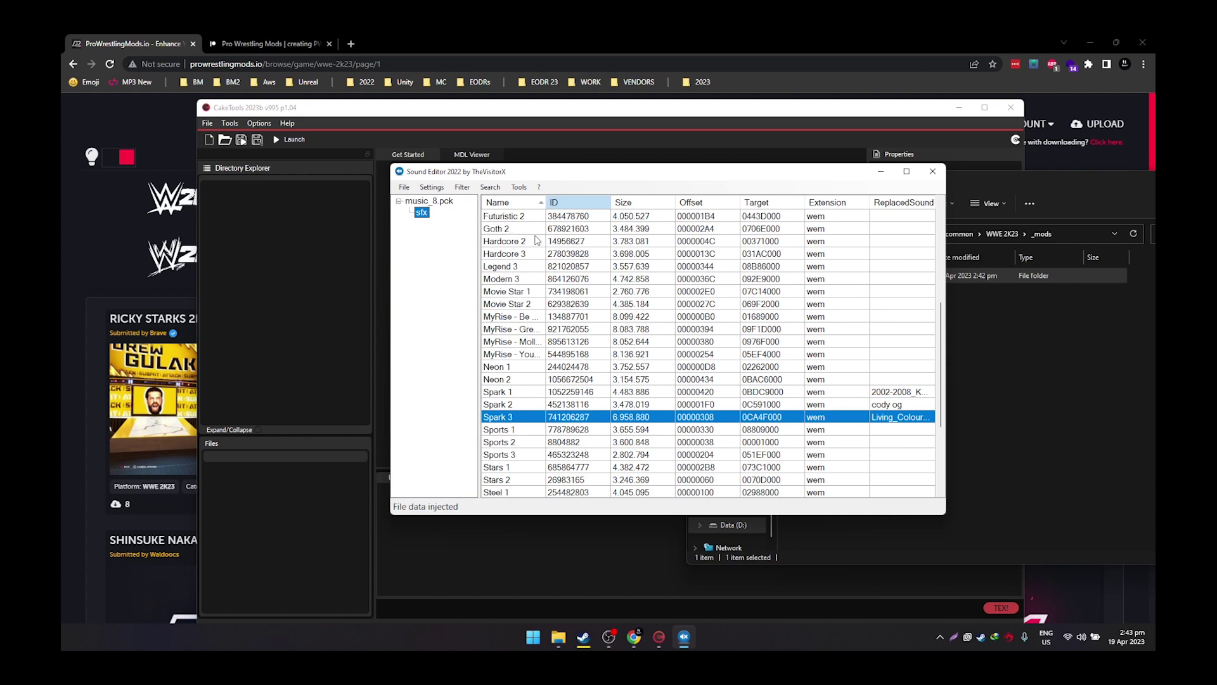
pyautogui.click(542, 430)
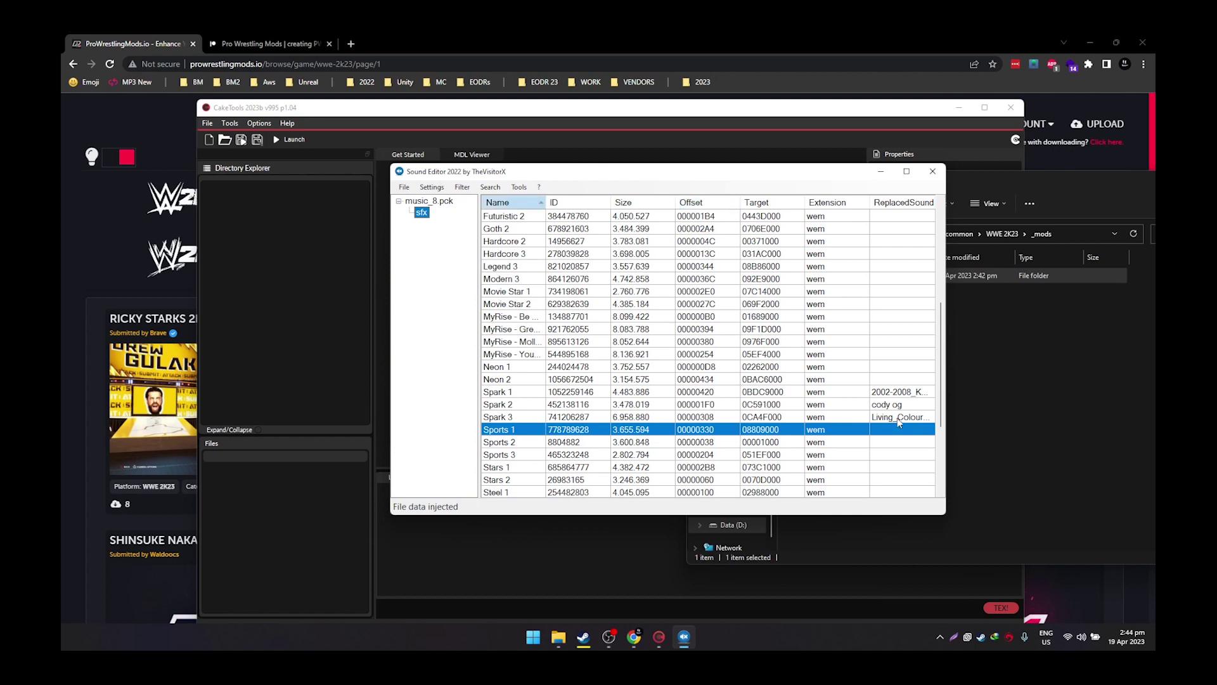
pyautogui.click(842, 417)
pyautogui.click(933, 171)
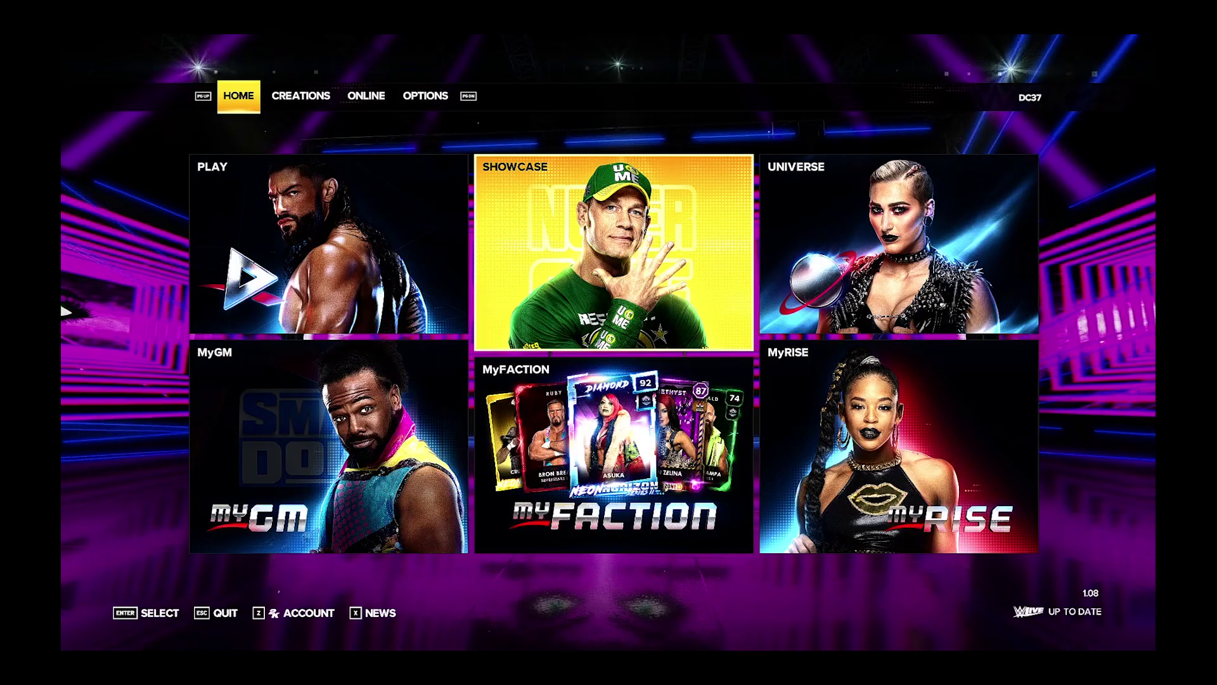
# - Switch to WWE 2K23 and open the entrance editor for the 88-rated CM Punk from the creations section
pyautogui.press('pagedown')
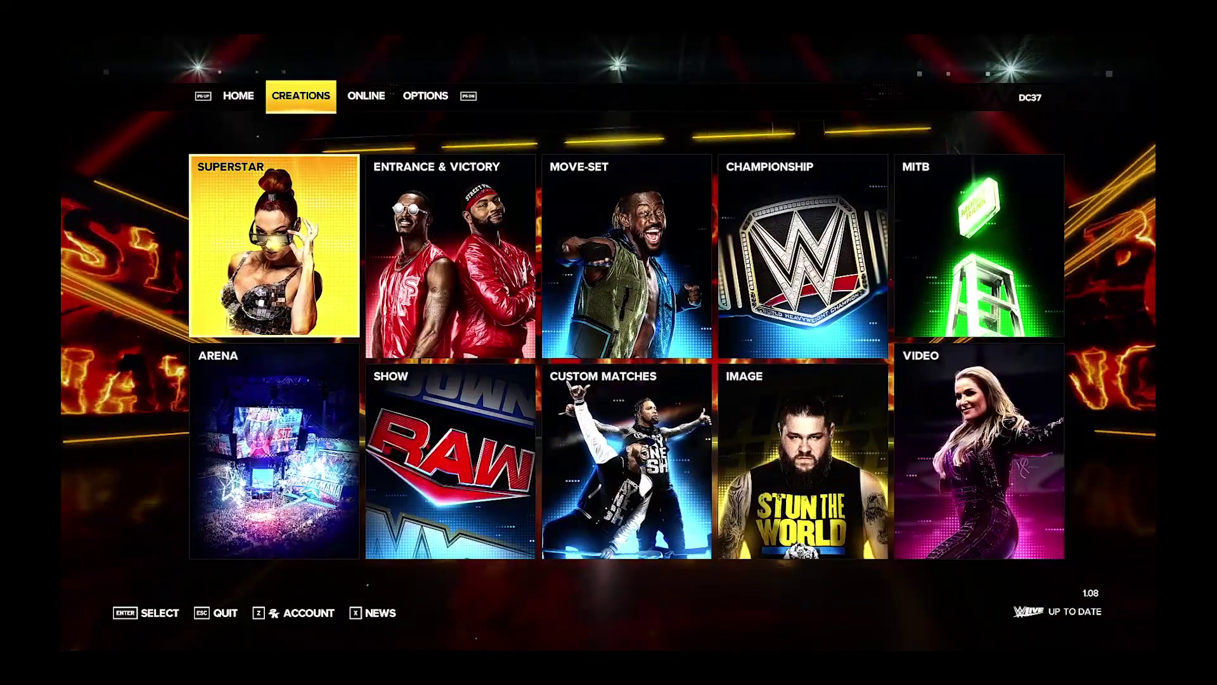
pyautogui.press('Right')
pyautogui.press('Return')
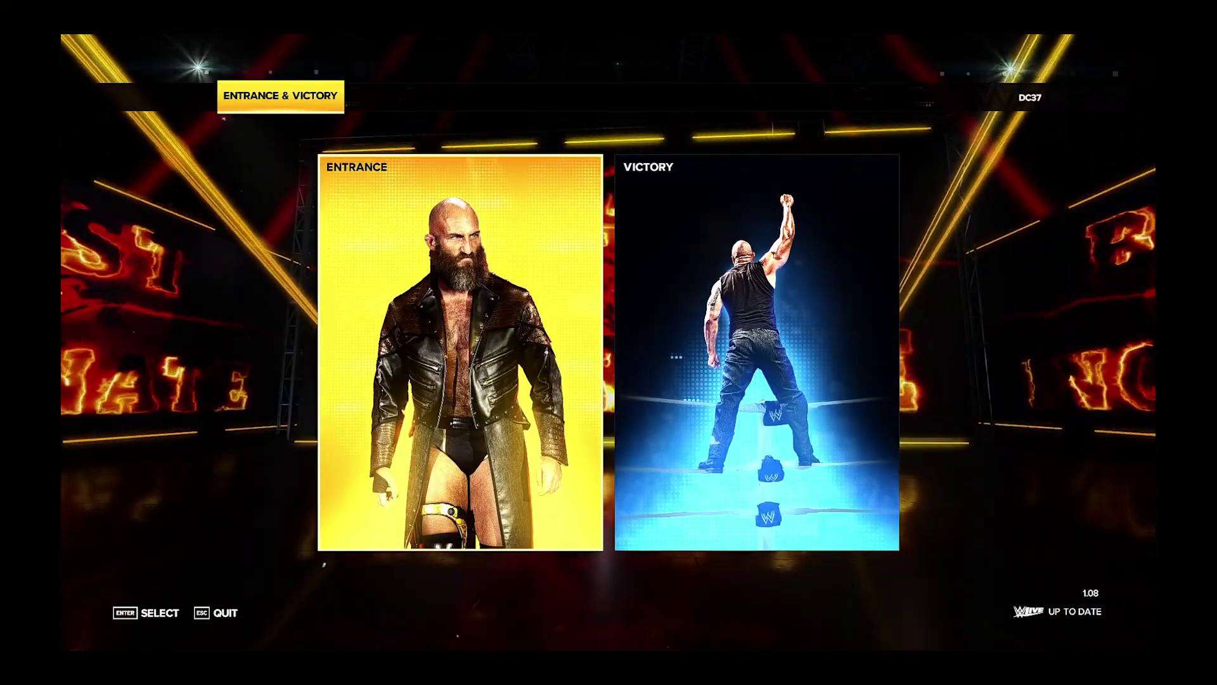
pyautogui.press('Return')
pyautogui.press('Down')
pyautogui.press('Down')
pyautogui.press('Up')
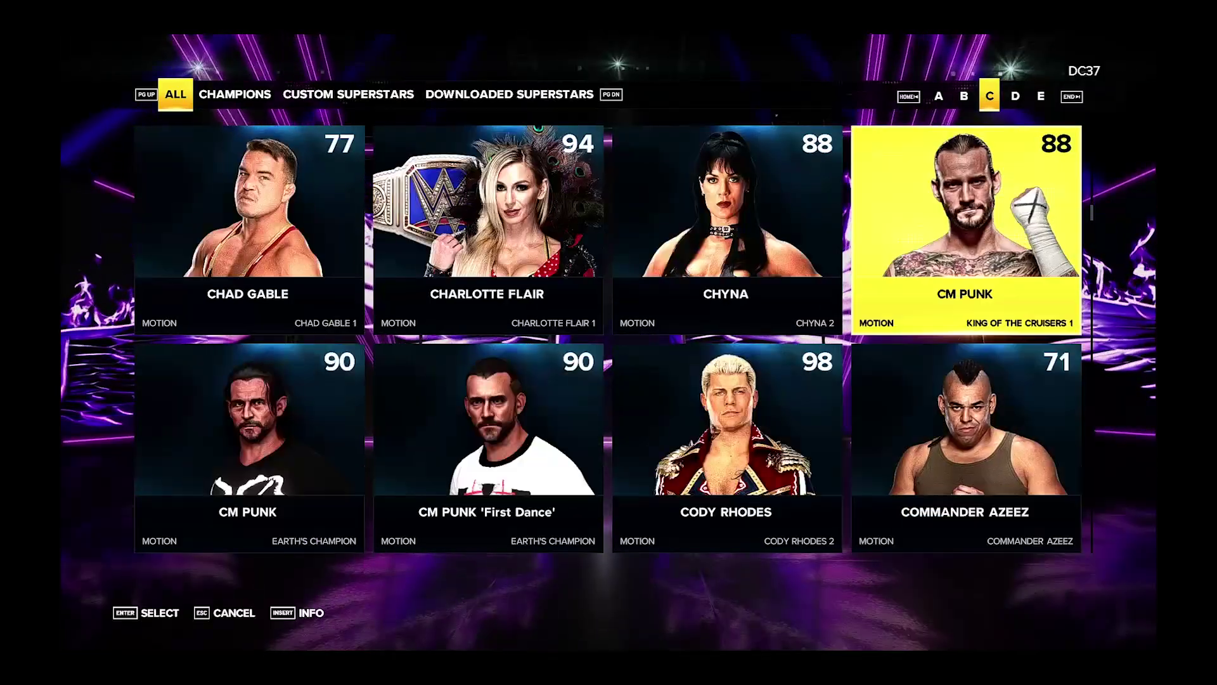
pyautogui.press('Return')
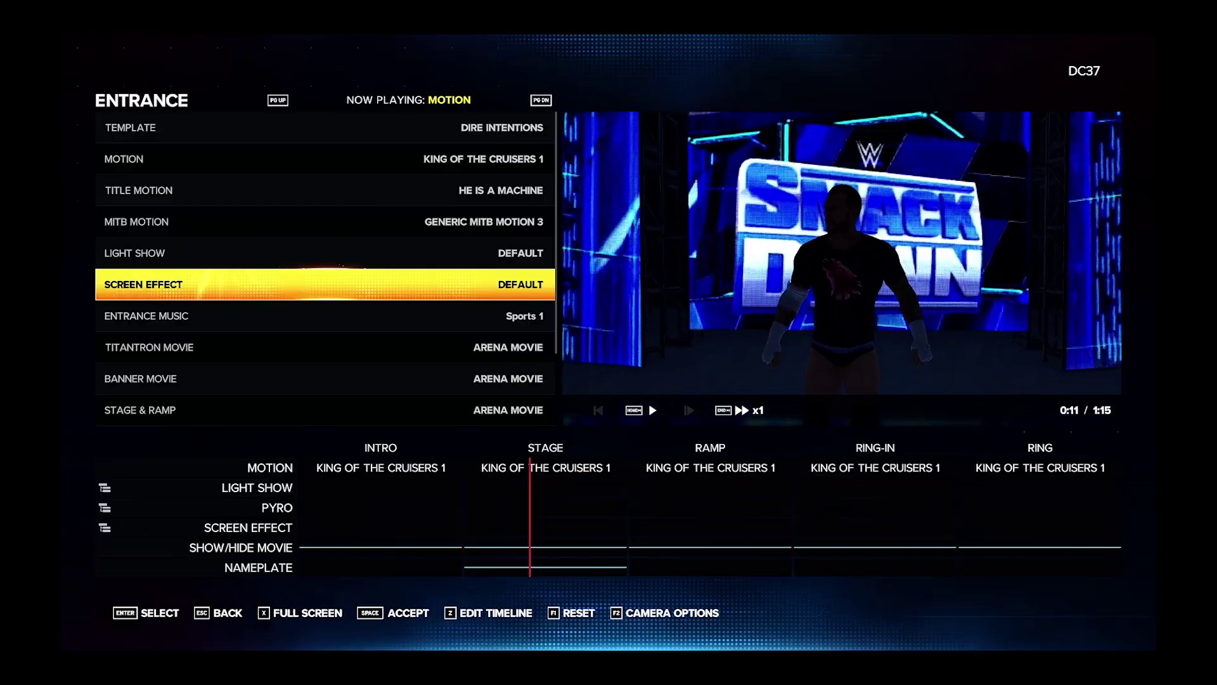
# - Set CM Punk's titantron movie to GRAYSON WALLER
pyautogui.press('Up')
pyautogui.press('Up')
pyautogui.press('Up')
pyautogui.press('Down')
pyautogui.press('Down')
pyautogui.press('Down')
pyautogui.press('Down')
pyautogui.press('Down')
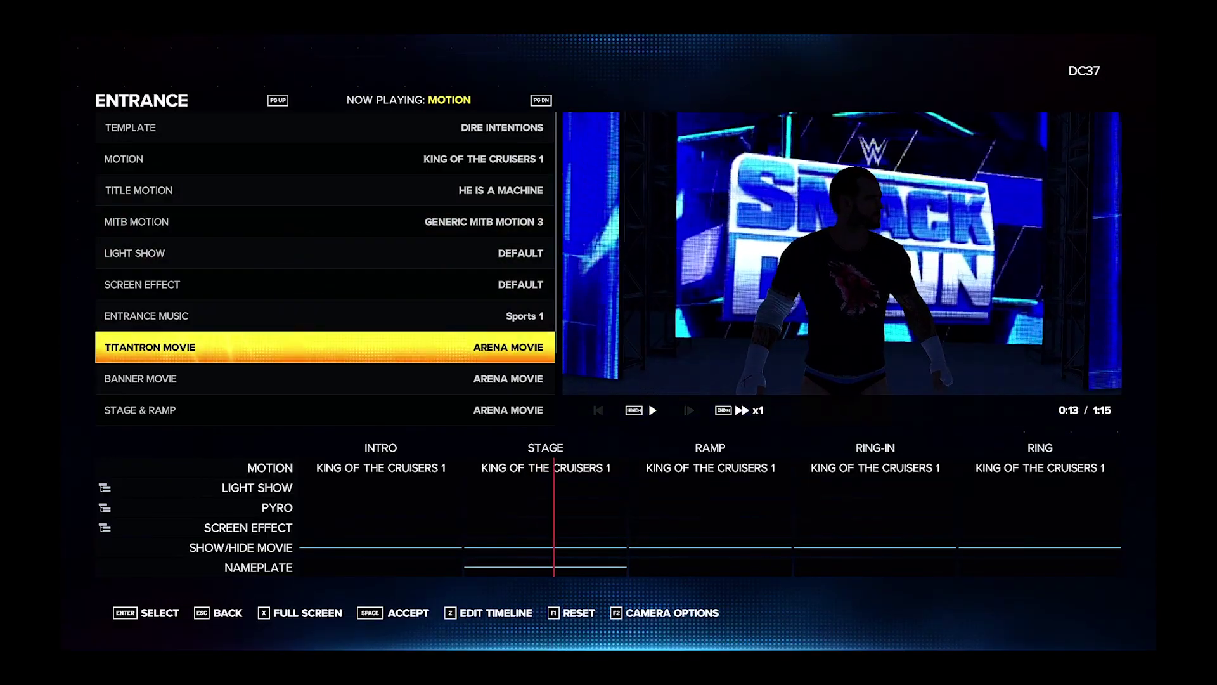
pyautogui.press('Return')
pyautogui.press('Down')
pyautogui.press('Down')
pyautogui.press('Down')
pyautogui.press('Down')
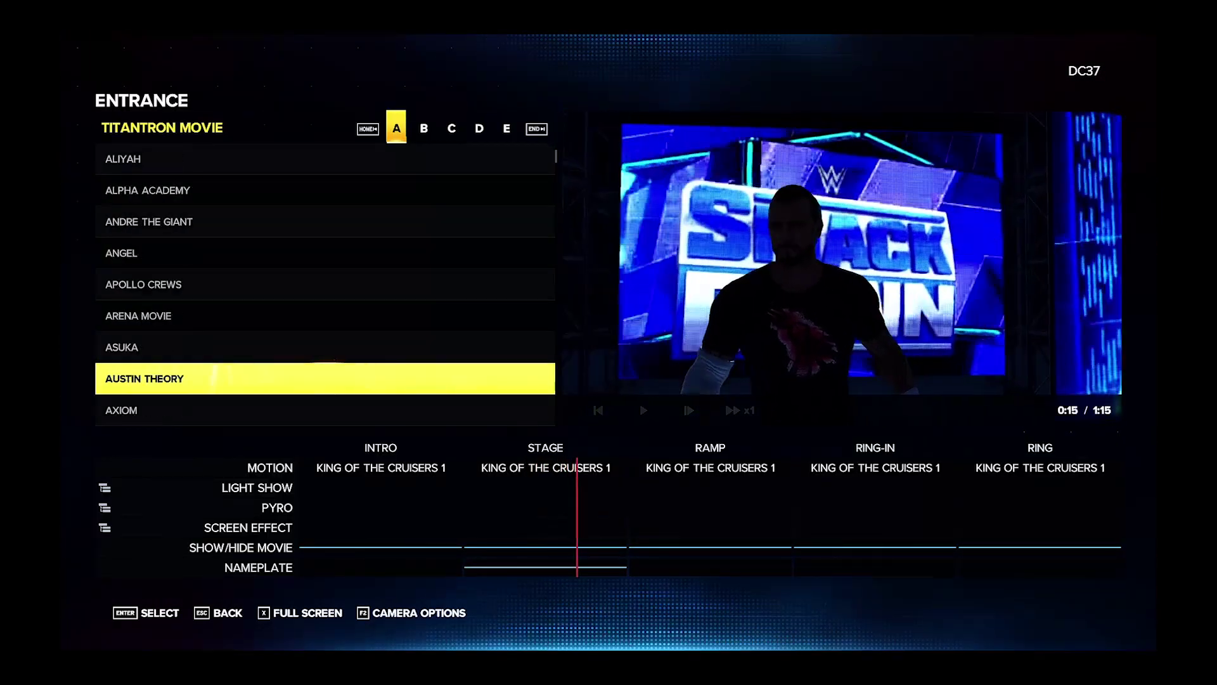
pyautogui.press('End')
pyautogui.press('End')
pyautogui.press('End')
pyautogui.press('End')
pyautogui.press('End')
pyautogui.press('End')
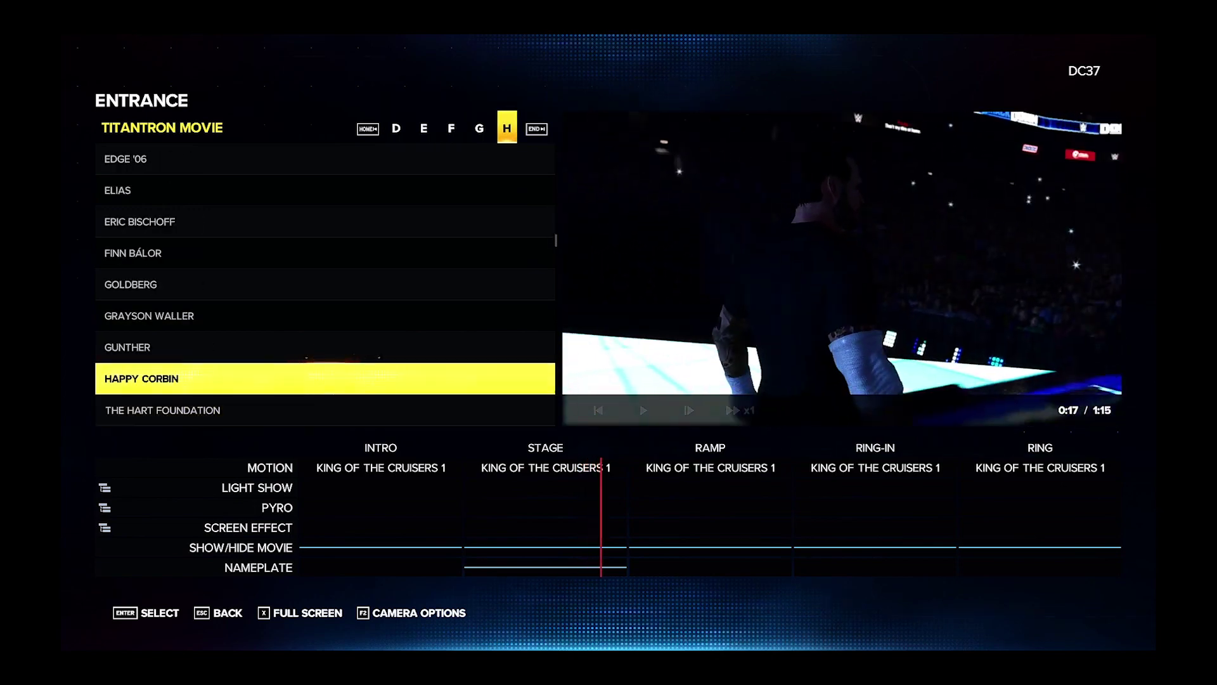
pyautogui.press('Up')
pyautogui.press('Up')
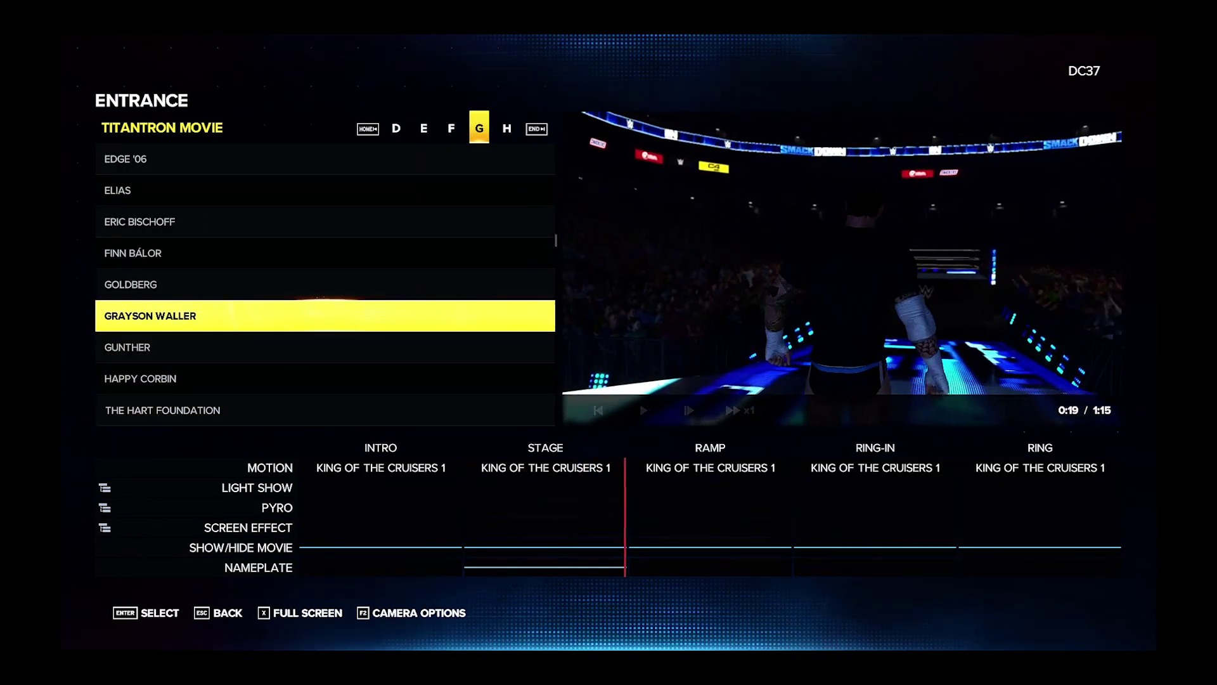
pyautogui.press('Return')
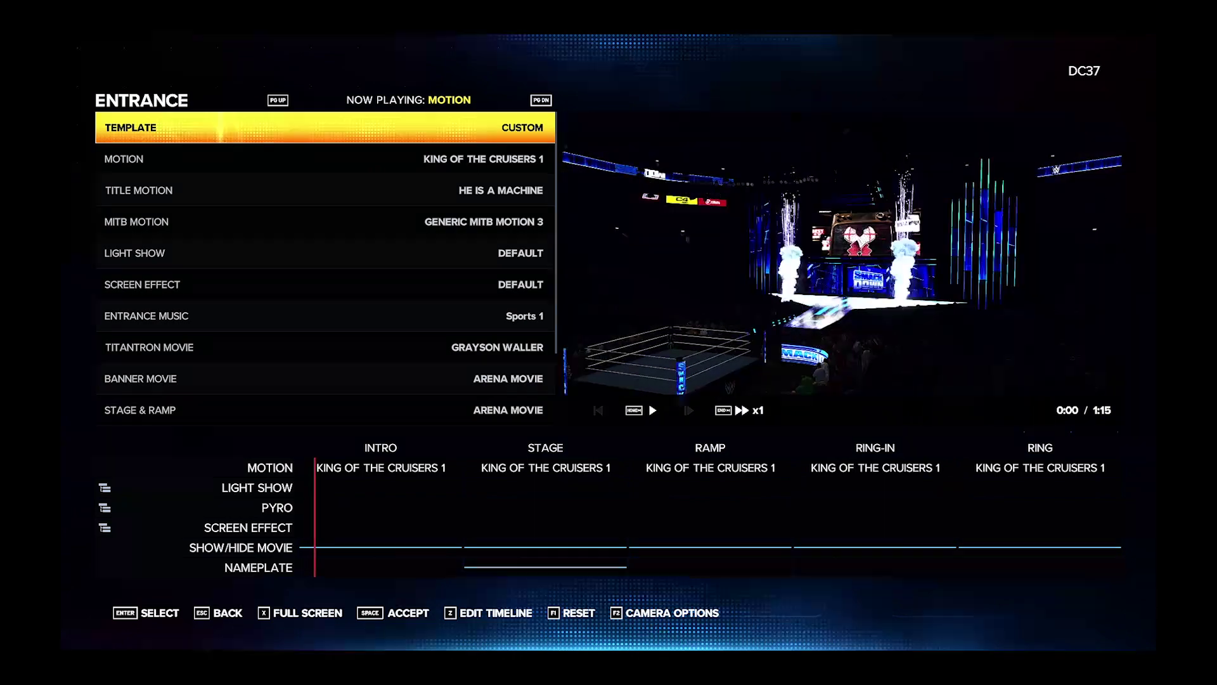
# - Set the banner, stage & ramp, and apron & ring post movies to GRAYSON WALLER
pyautogui.press('Down')
pyautogui.press('Down')
pyautogui.press('Down')
pyautogui.press('Down')
pyautogui.press('Down')
pyautogui.press('Down')
pyautogui.press('Down')
pyautogui.press('Down')
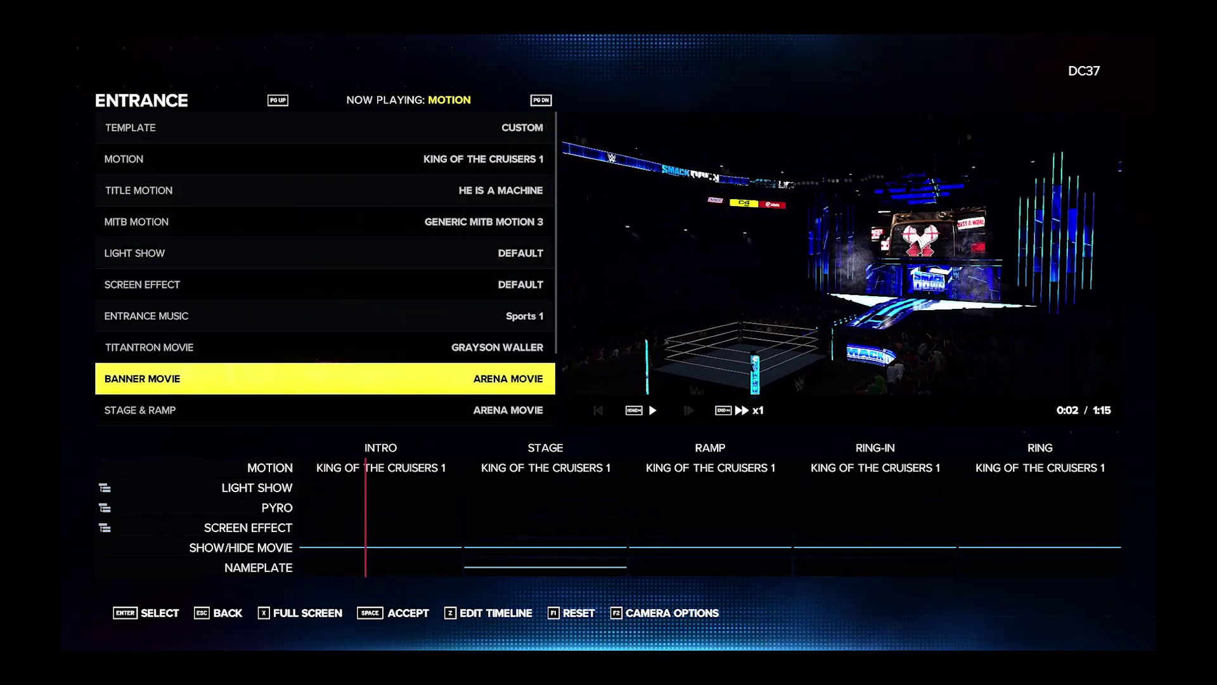
pyautogui.press('Return')
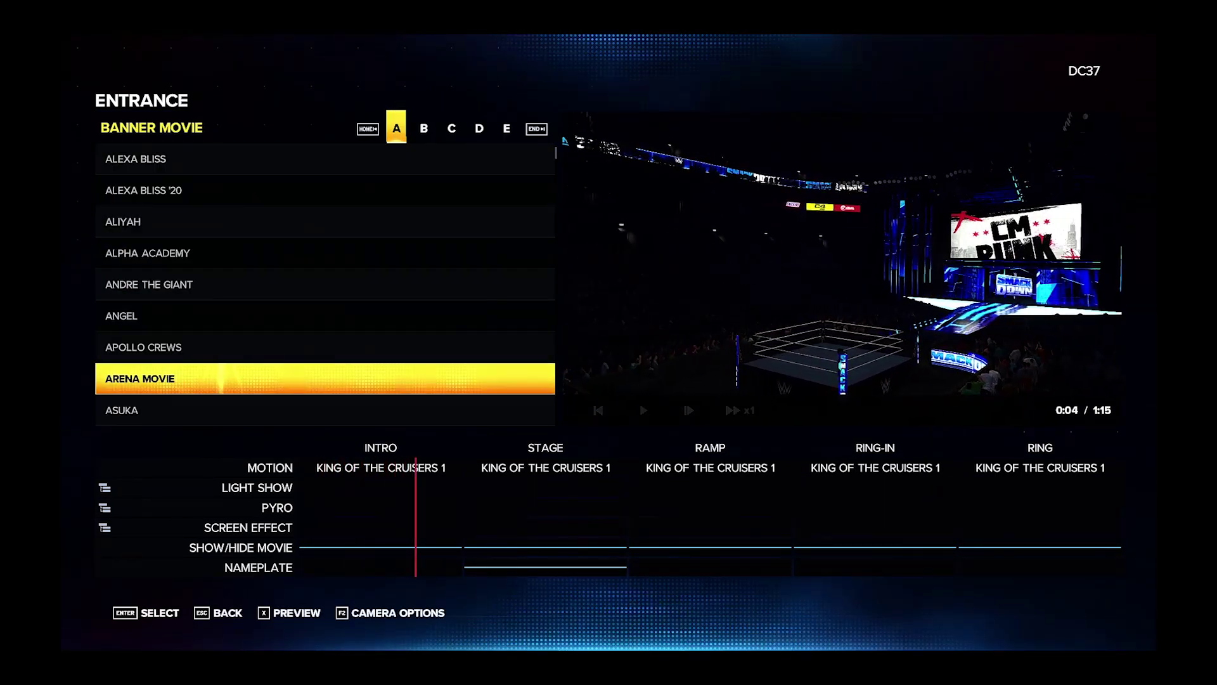
pyautogui.press('End')
pyautogui.press('End')
pyautogui.press('End')
pyautogui.press('End')
pyautogui.press('End')
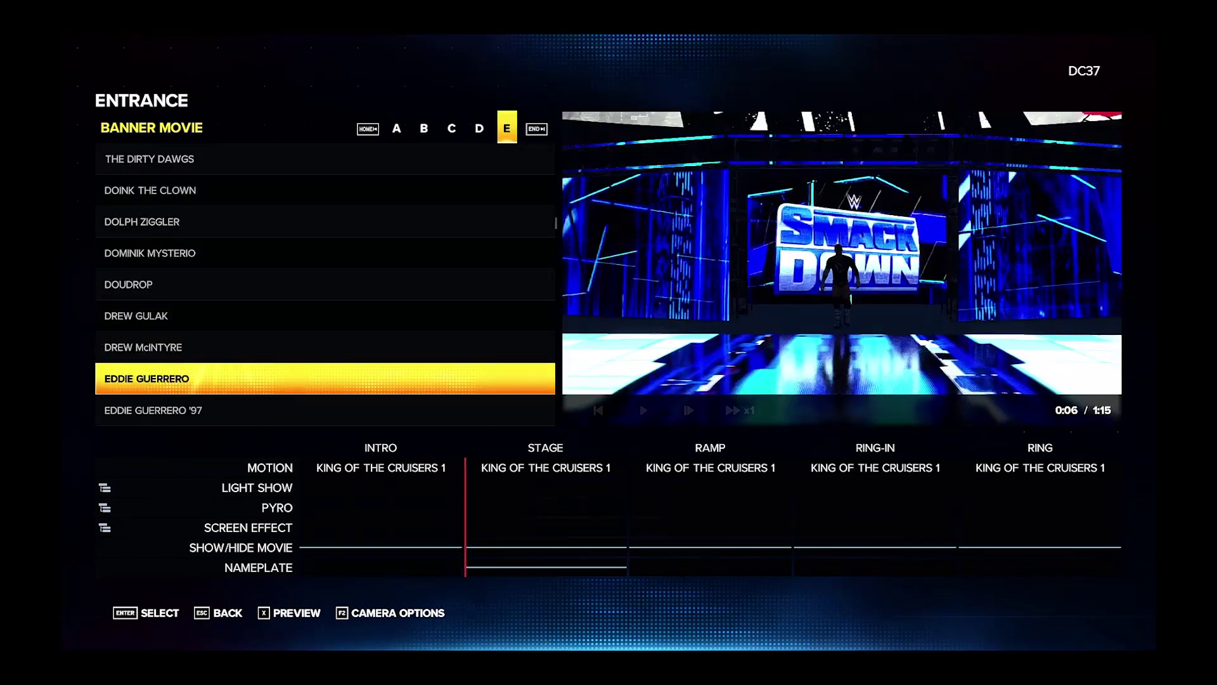
pyautogui.press('End')
pyautogui.press('Down')
pyautogui.press('Down')
pyautogui.press('Down')
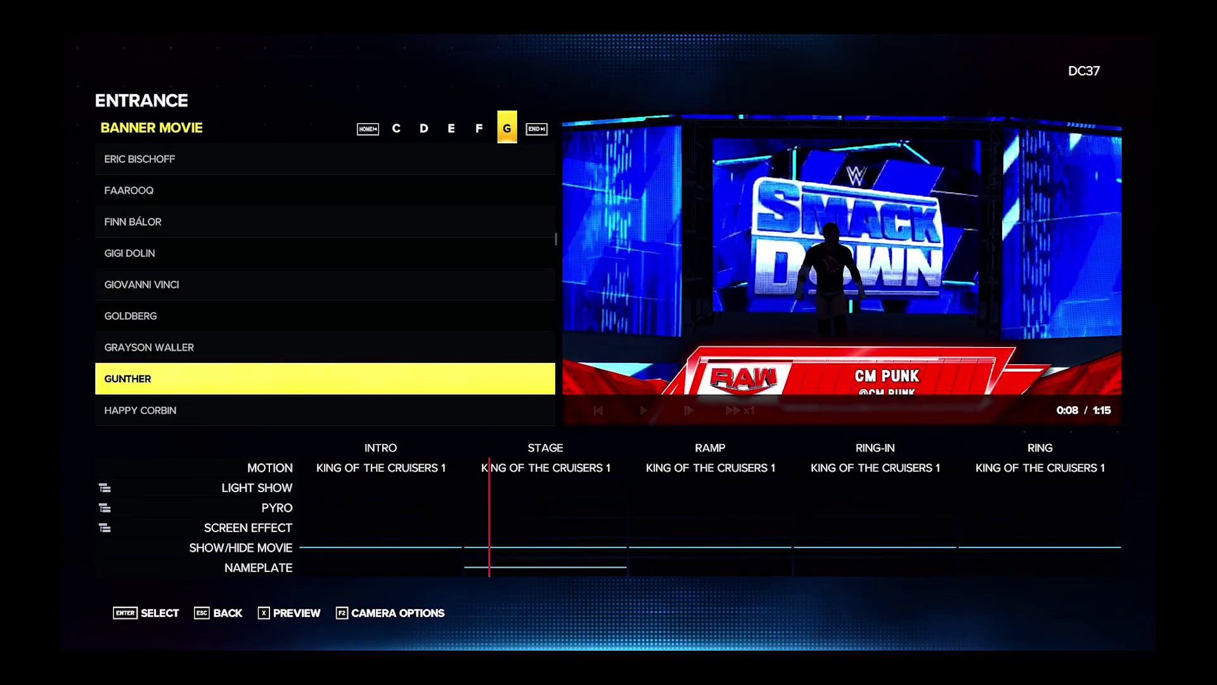
pyautogui.press('Escape')
pyautogui.press('Up')
pyautogui.press('Up')
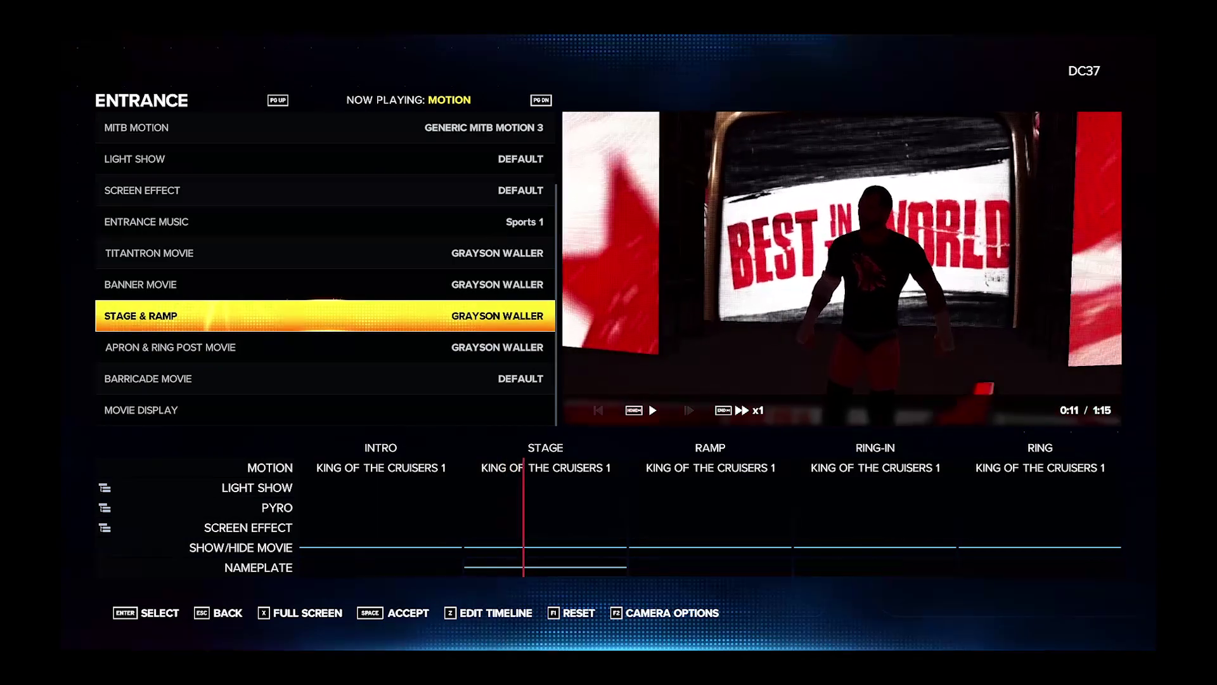
# - Set CM Punk's entrance music to Spark 3 and preview the entrance in full screen
pyautogui.press('Up')
pyautogui.press('Up')
pyautogui.press('Up')
pyautogui.press('Return')
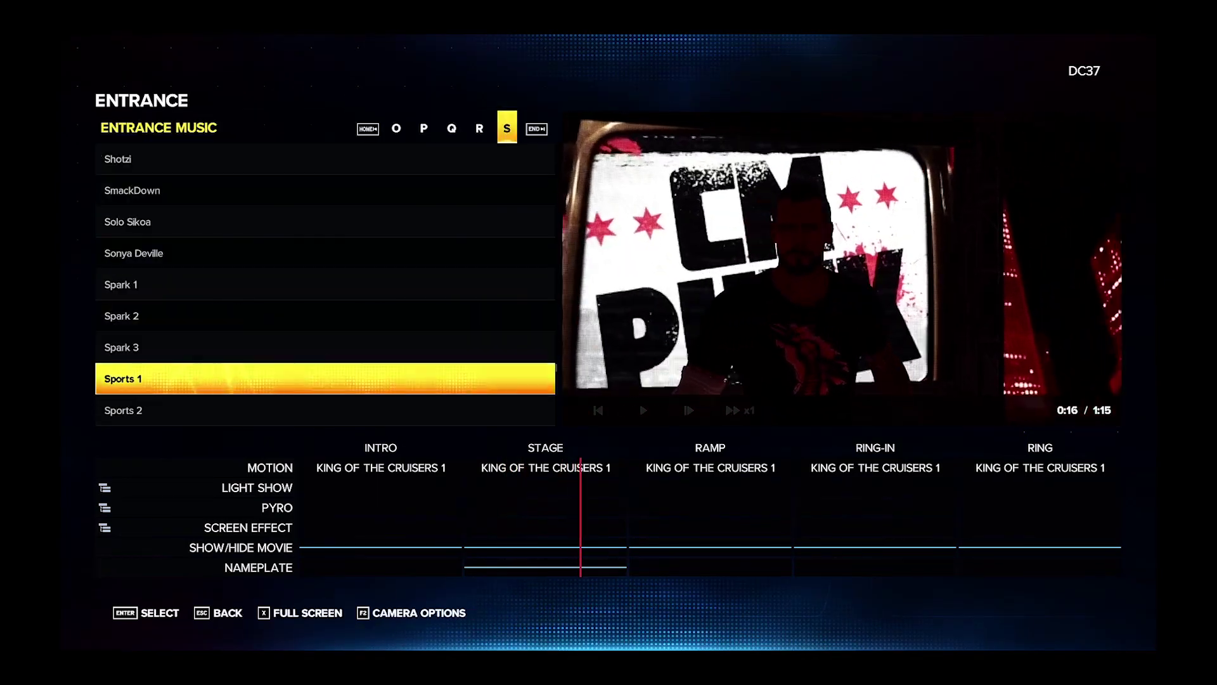
pyautogui.press('Up')
pyautogui.press('Return')
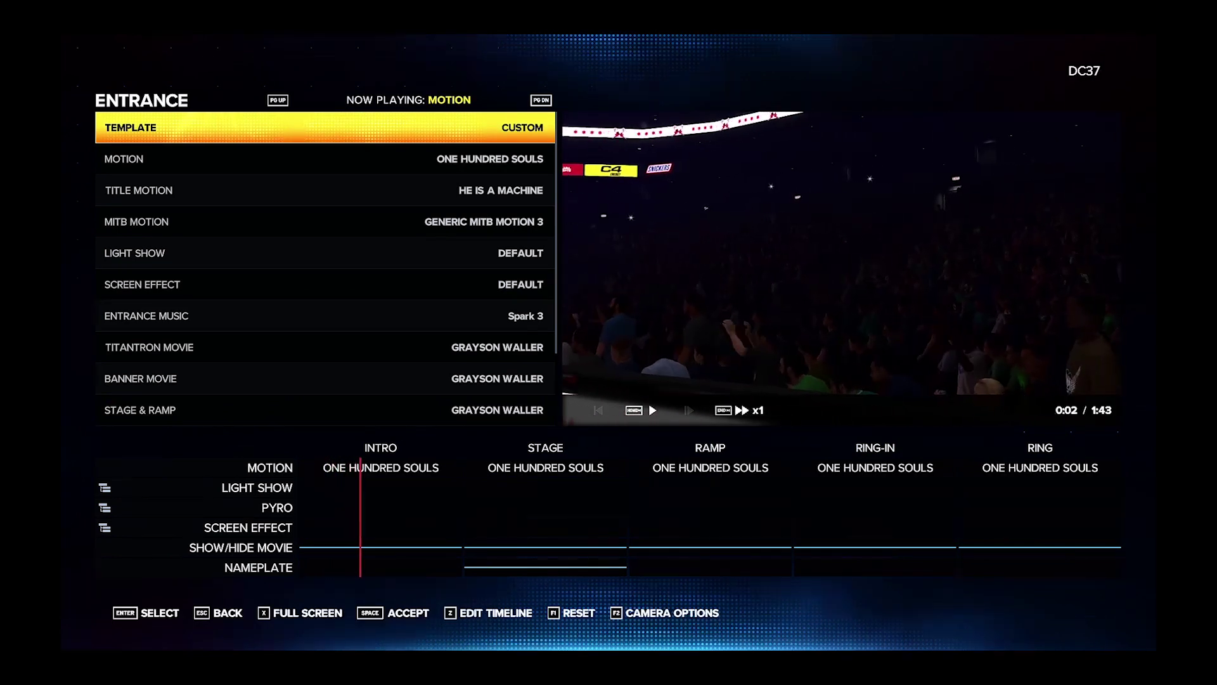
pyautogui.press('x')
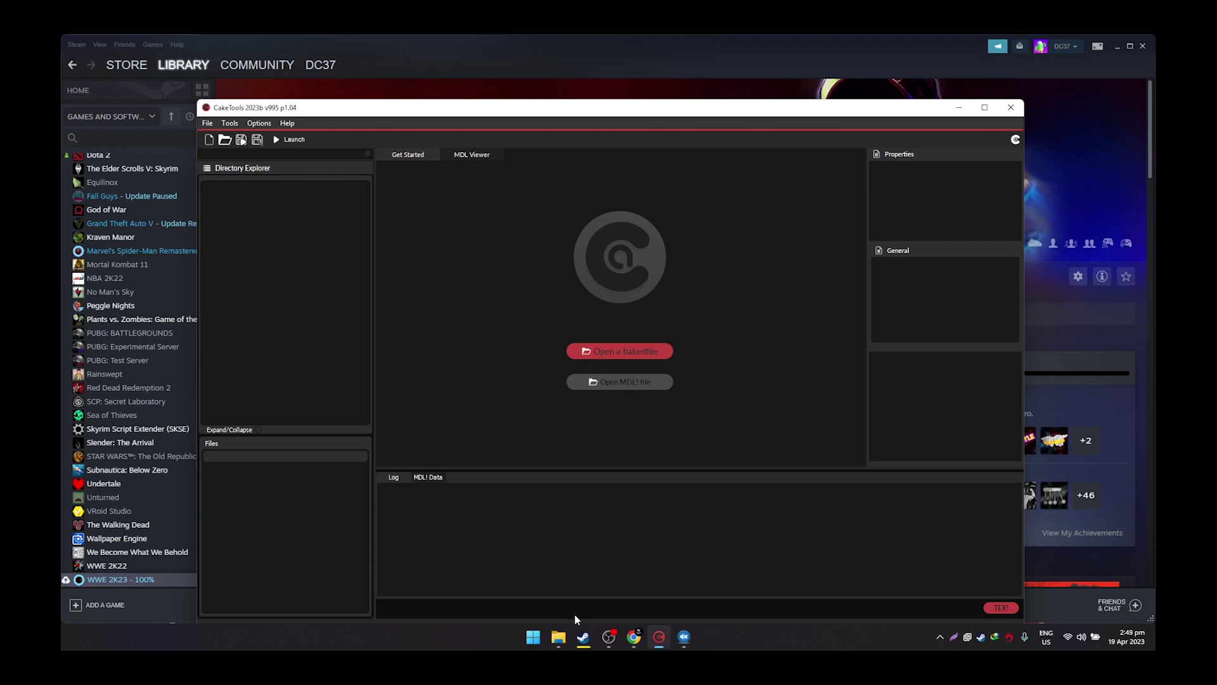
# - Switch to File Explorer and open the 2k22 folder inside Roman Reigns '23 Custom Graphics (PWM)
pyautogui.moveTo(570, 622)
pyautogui.click(534, 583)
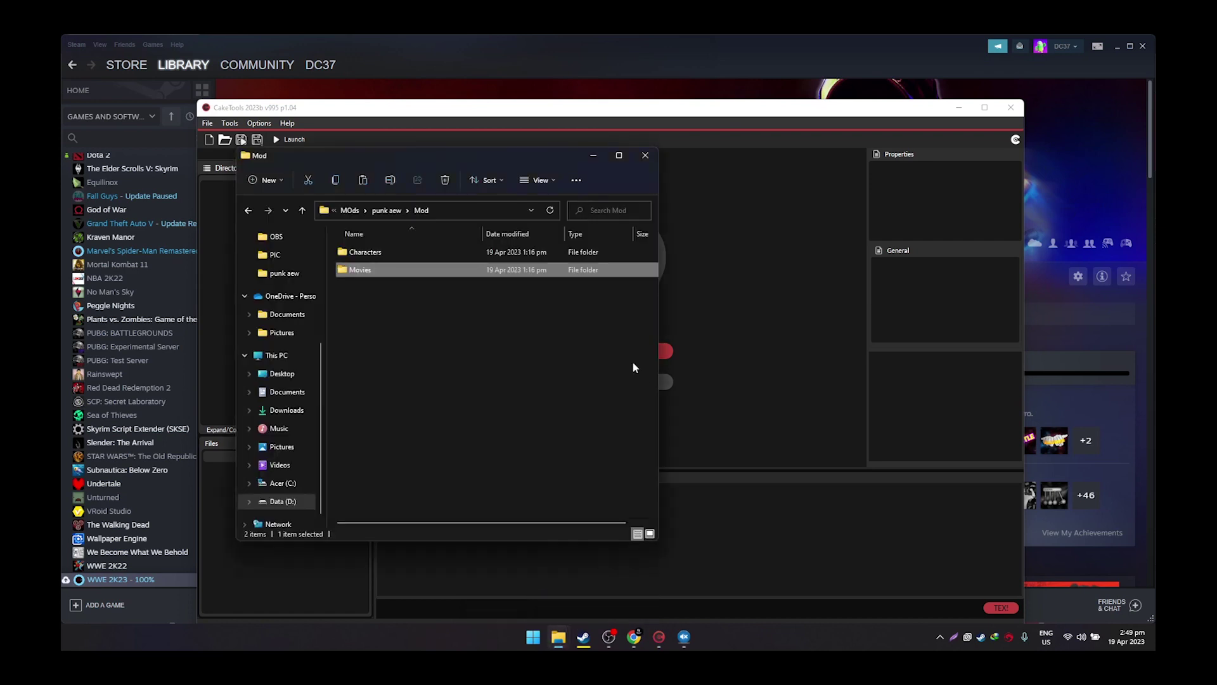
pyautogui.click(386, 210)
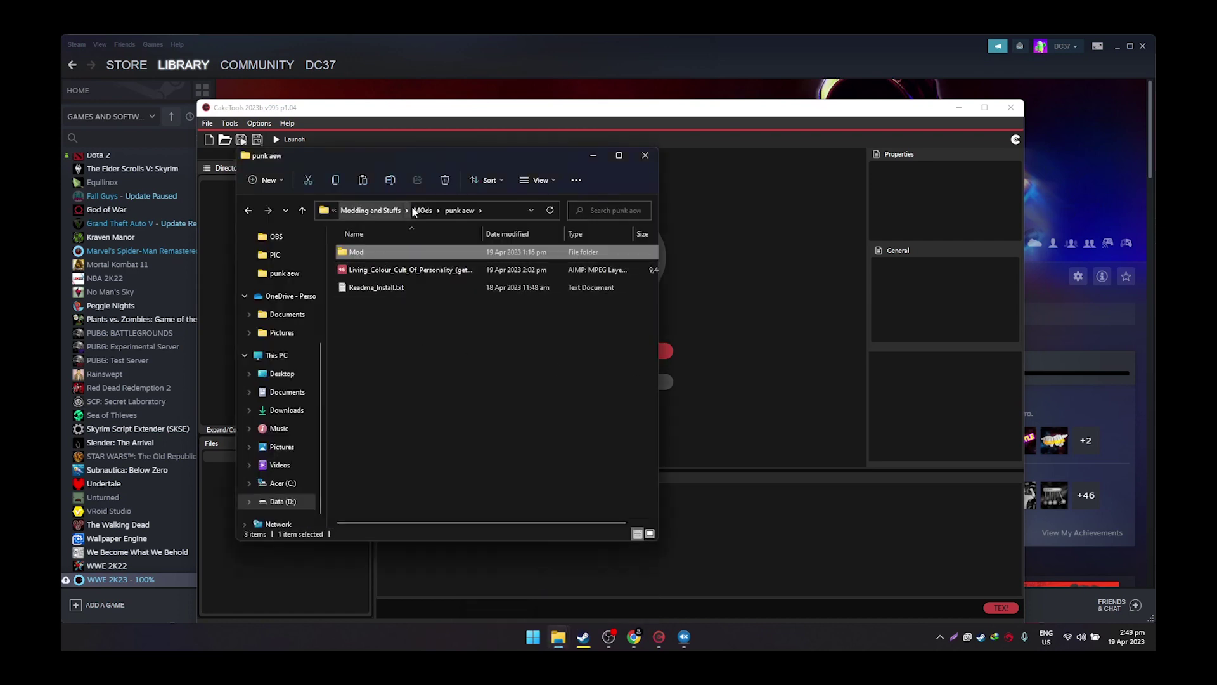
pyautogui.click(413, 211)
pyautogui.doubleClick(398, 299)
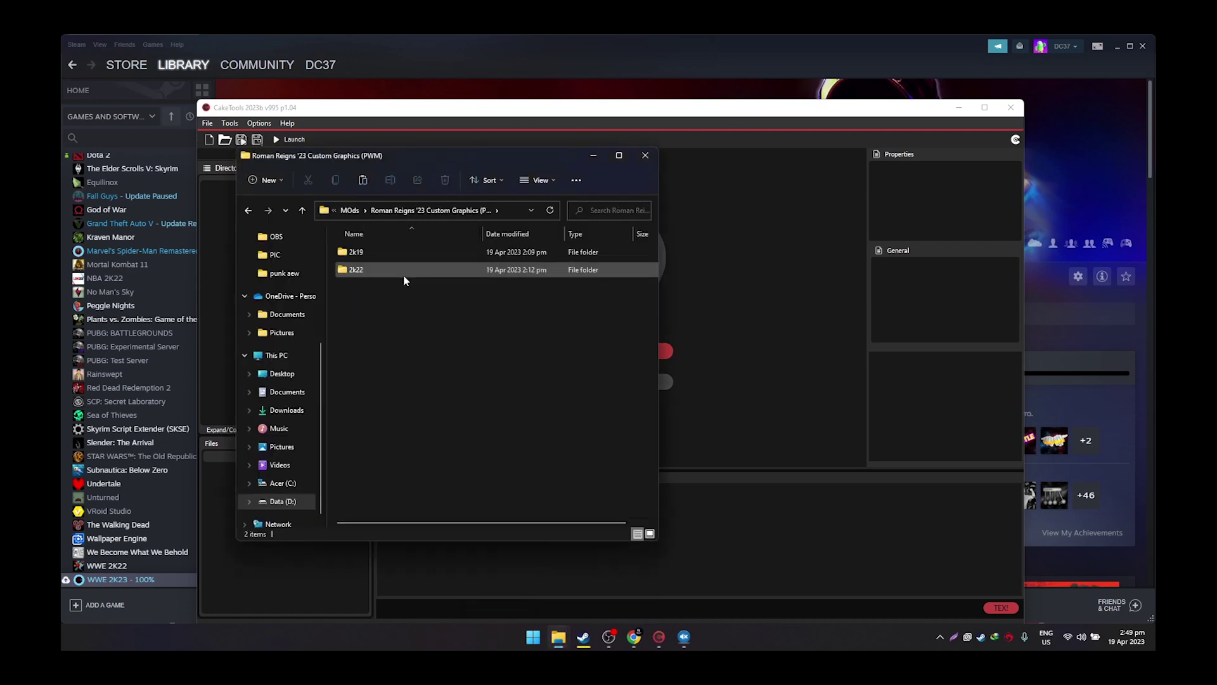
pyautogui.doubleClick(405, 277)
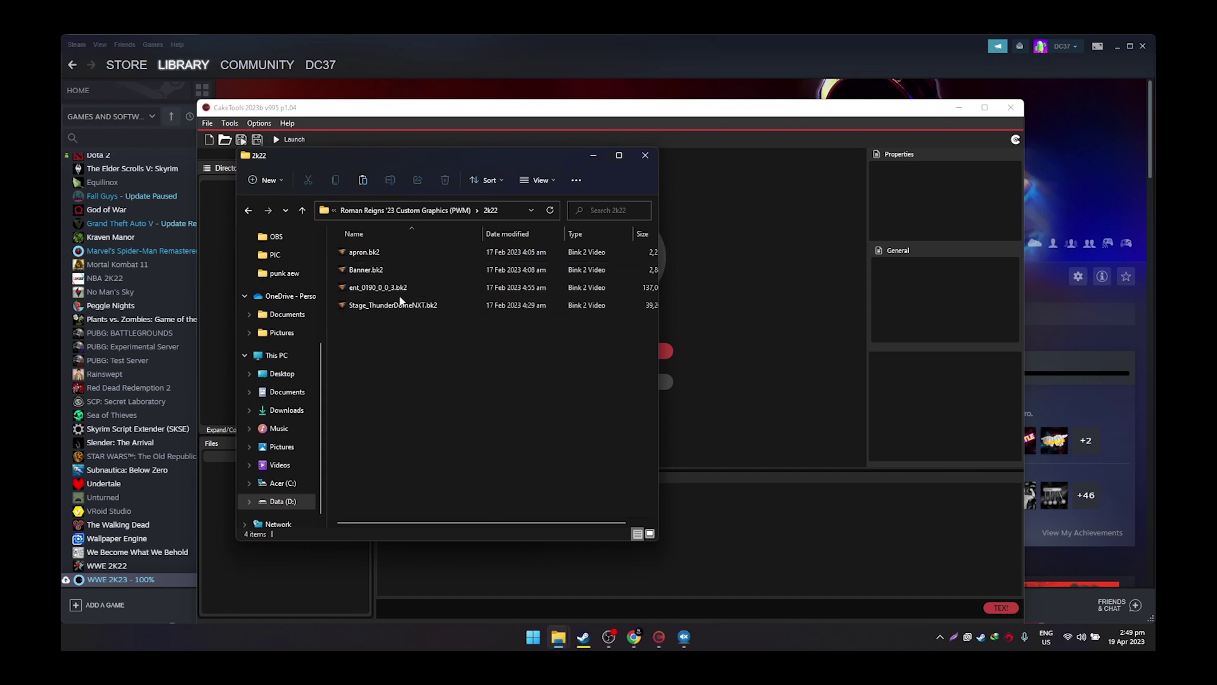
# - Rename the file ent_0190_0_0_3.bk2 as ent.bk2
pyautogui.click(405, 293)
pyautogui.press('F2')
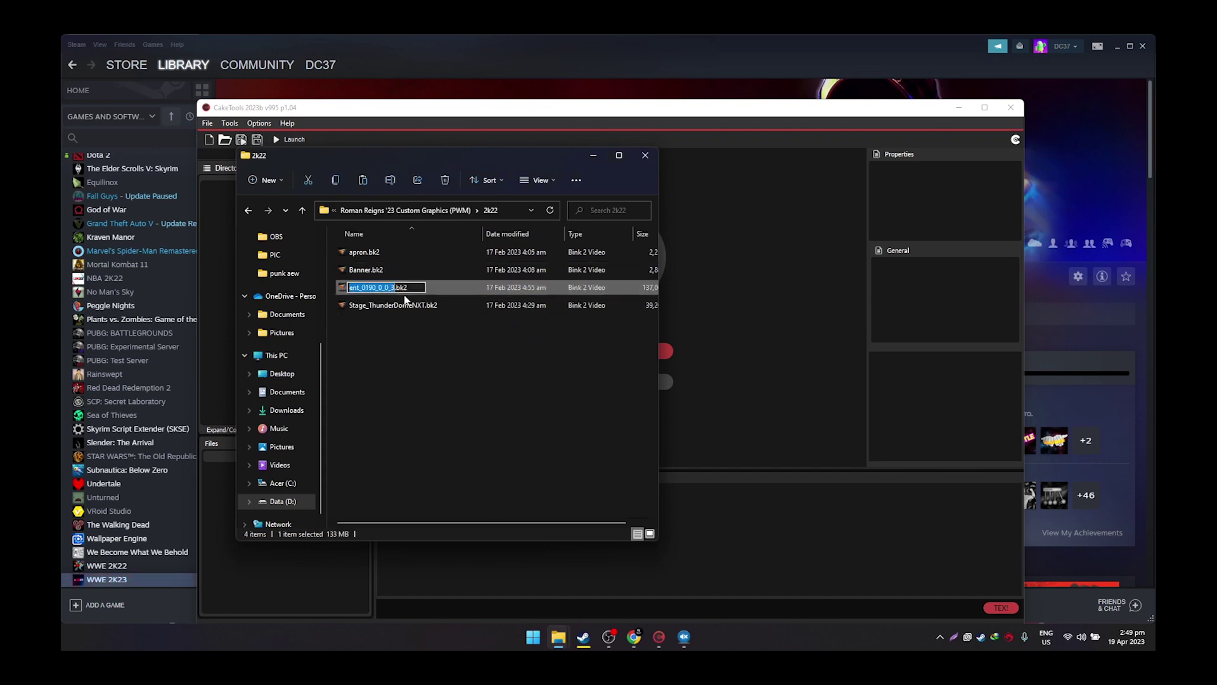
pyautogui.write('ent')
pyautogui.press('Return')
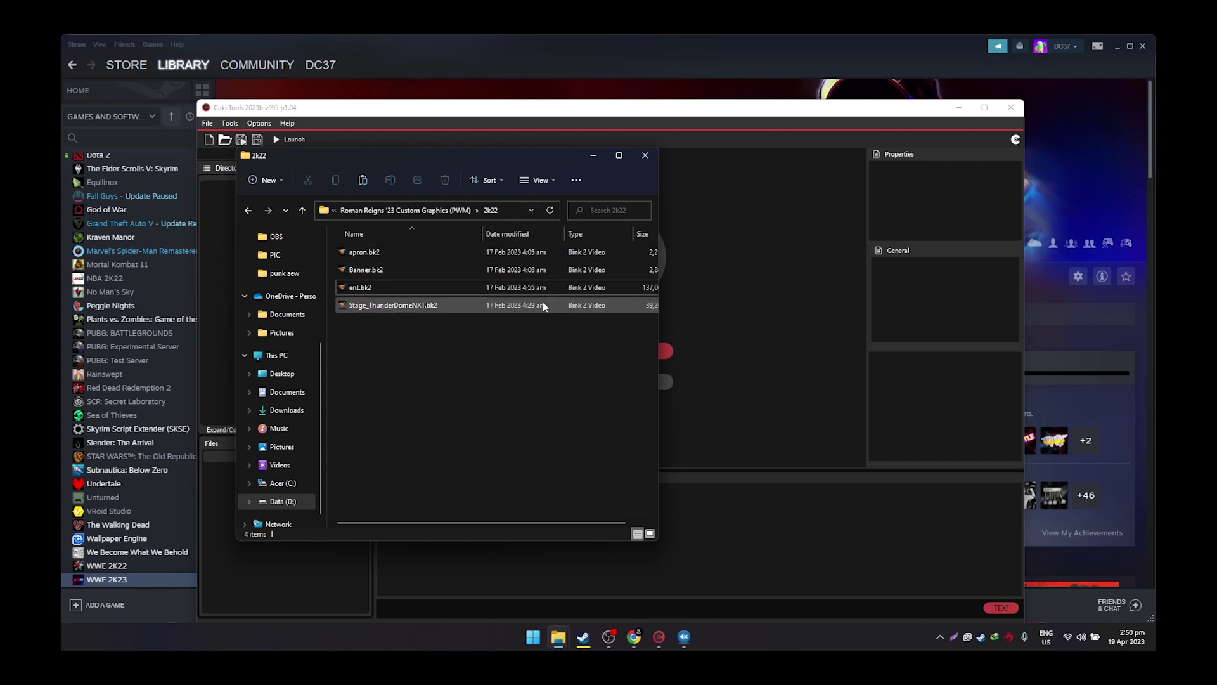
# - Examine the 1029_GRAYSON_WALLER_2023 folder under baked51\Movies\SS in the WWE 2K23 _mods directory
pyautogui.hotkey('alt', 'Tab')
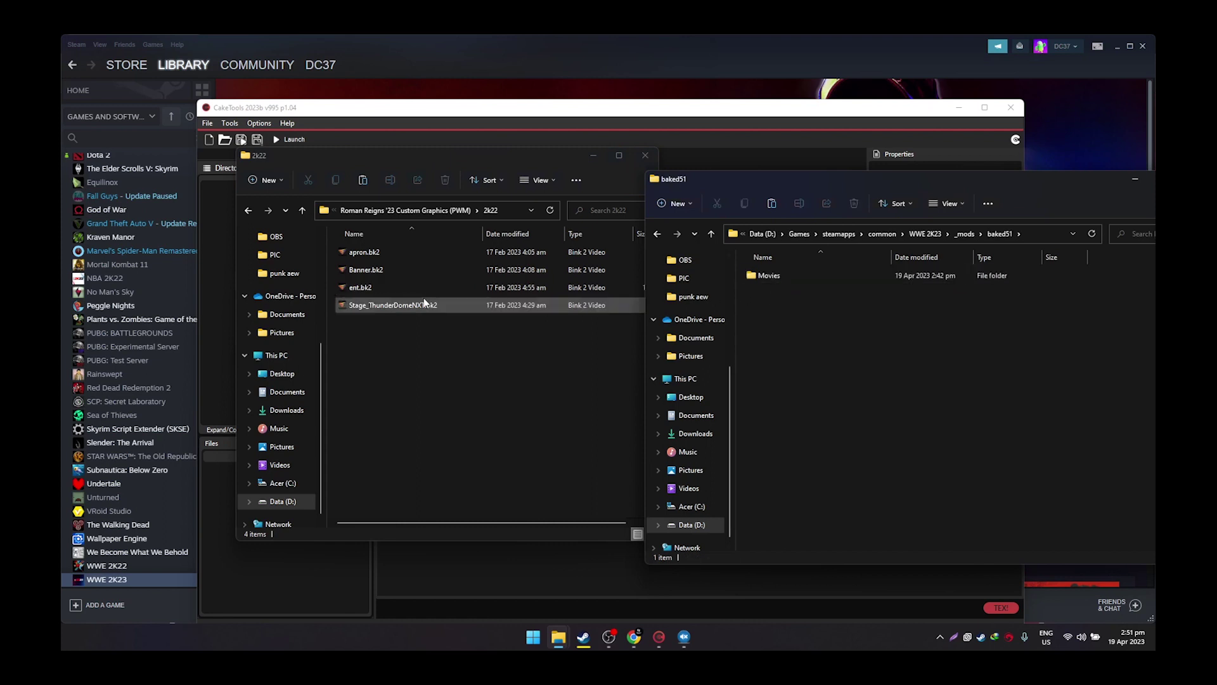
pyautogui.doubleClick(804, 277)
pyautogui.doubleClick(793, 276)
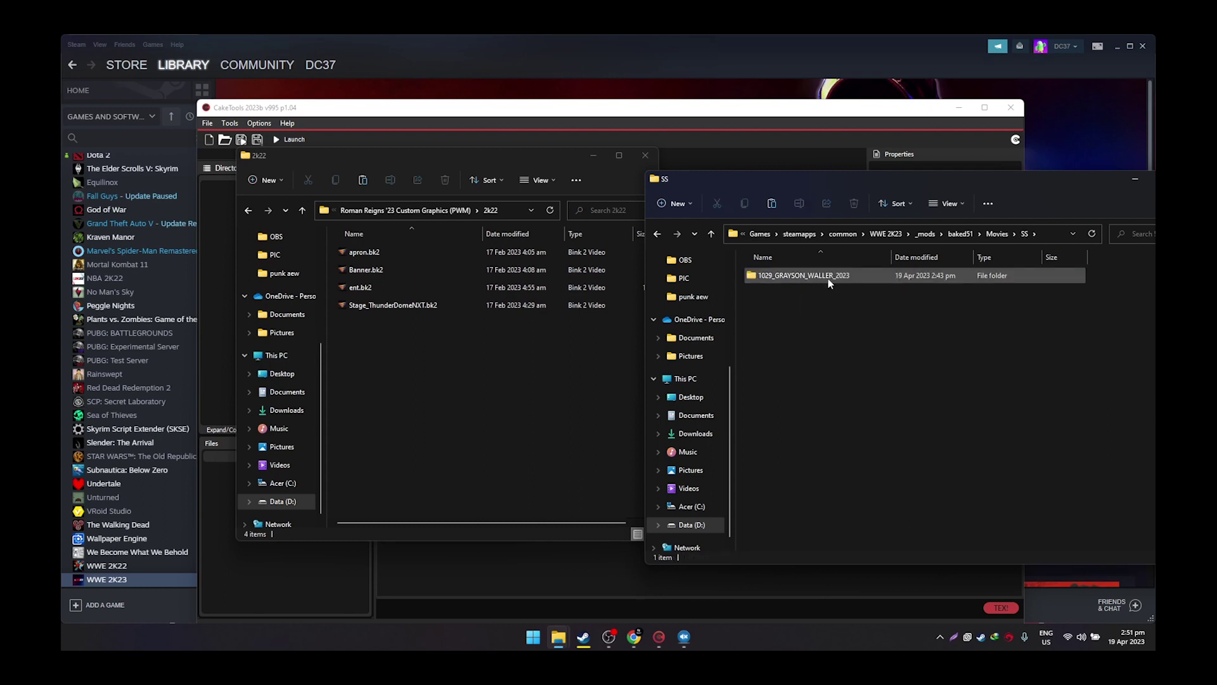
pyautogui.doubleClick(885, 278)
pyautogui.click(657, 234)
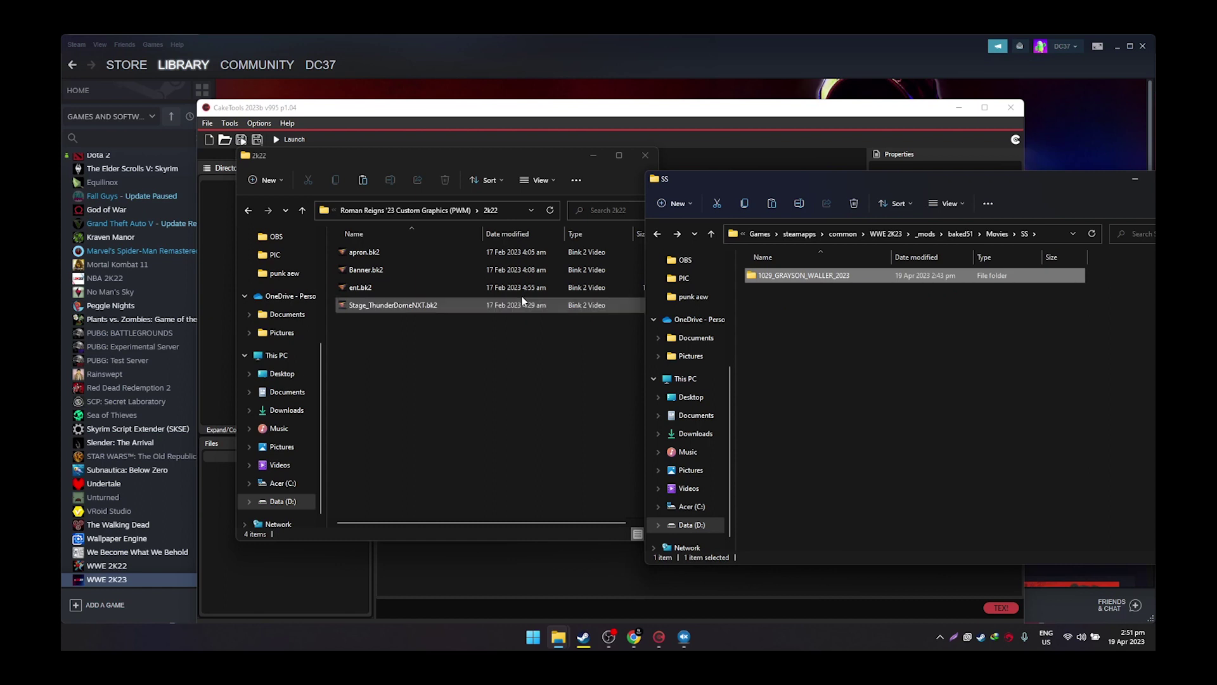
pyautogui.moveTo(511, 161); pyautogui.dragTo(541, 147)
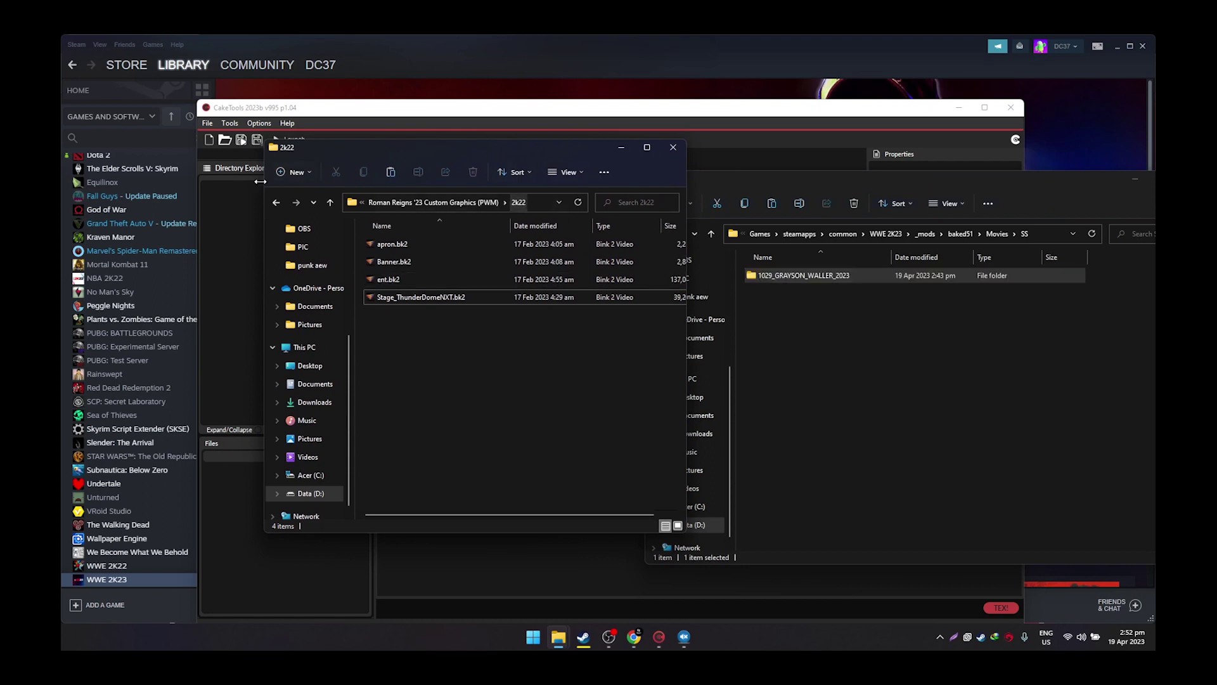
# - Switch to CakeTools and open bakedfile06.cak from the WWE 2K23 game folder
pyautogui.click(223, 167)
pyautogui.click(211, 123)
pyautogui.click(220, 150)
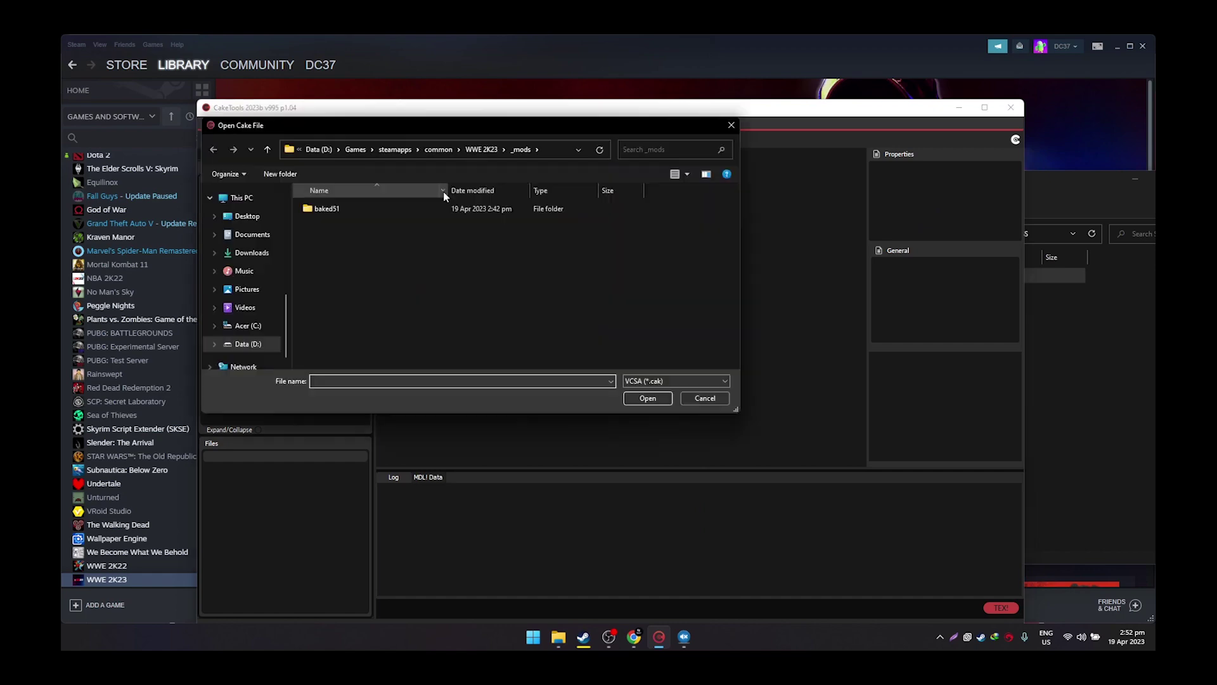
pyautogui.click(482, 151)
pyautogui.scroll(-2, 383, 305)
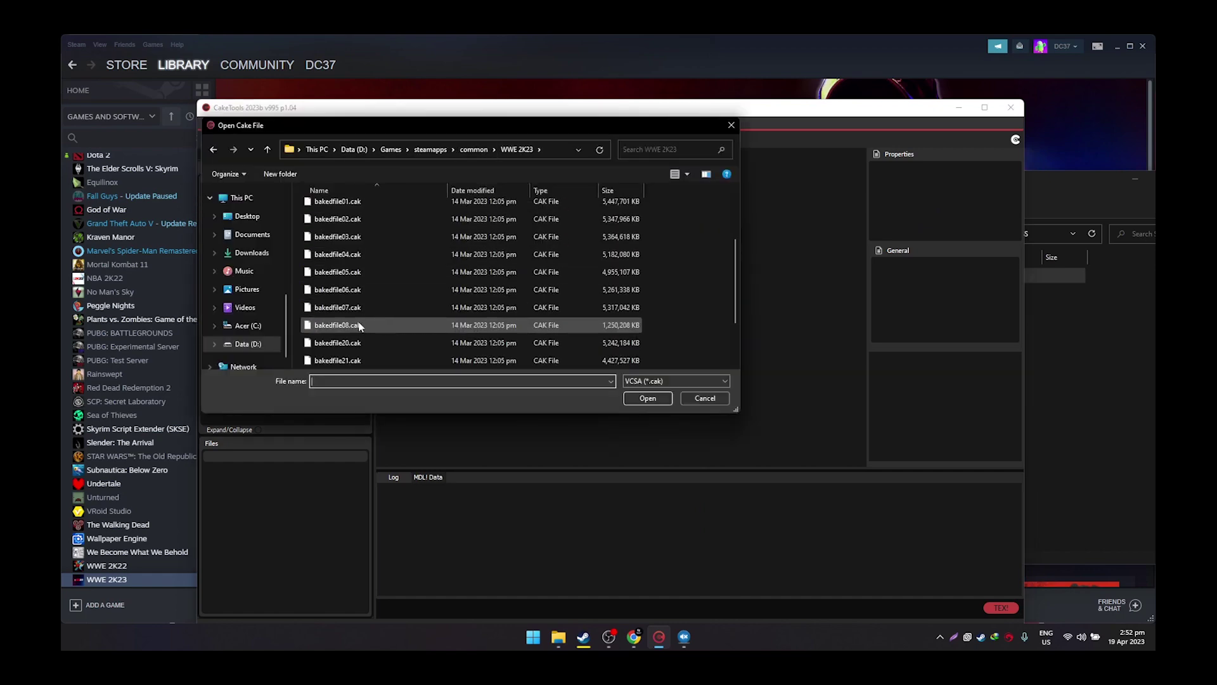
pyautogui.doubleClick(352, 290)
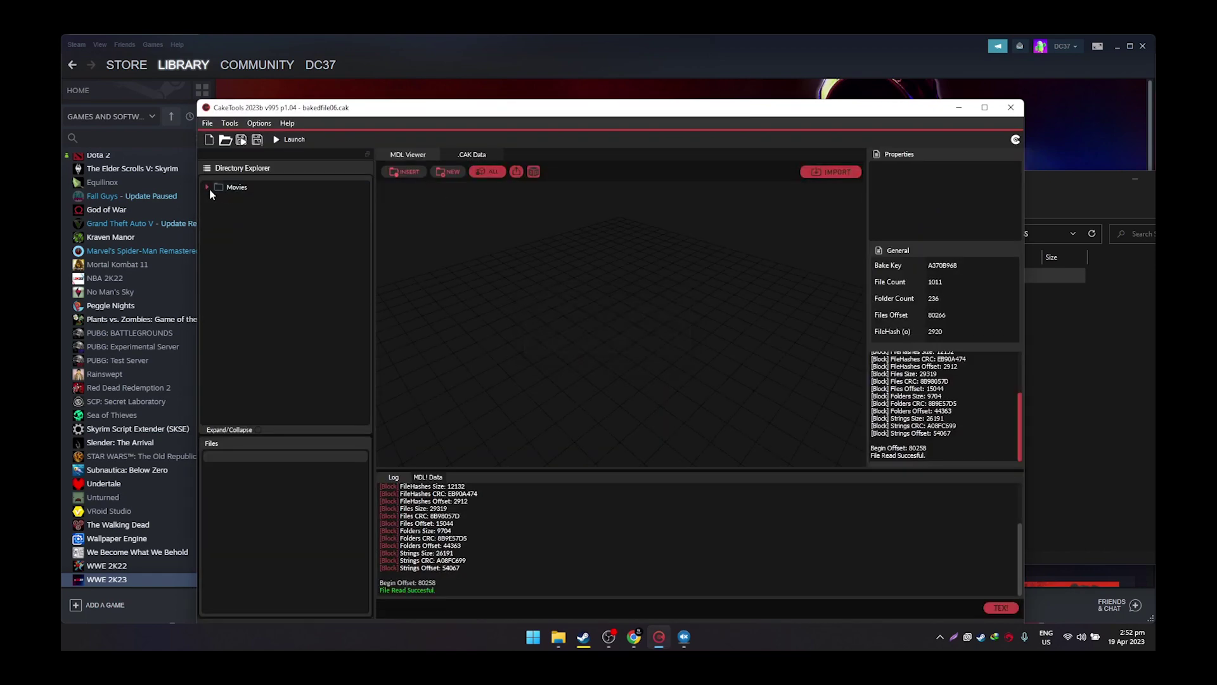
# - Expand Movies and SS in the directory tree and look through the superstar folders for one to replace
pyautogui.click(218, 198)
pyautogui.click(219, 220)
pyautogui.scroll(-15, 280, 284)
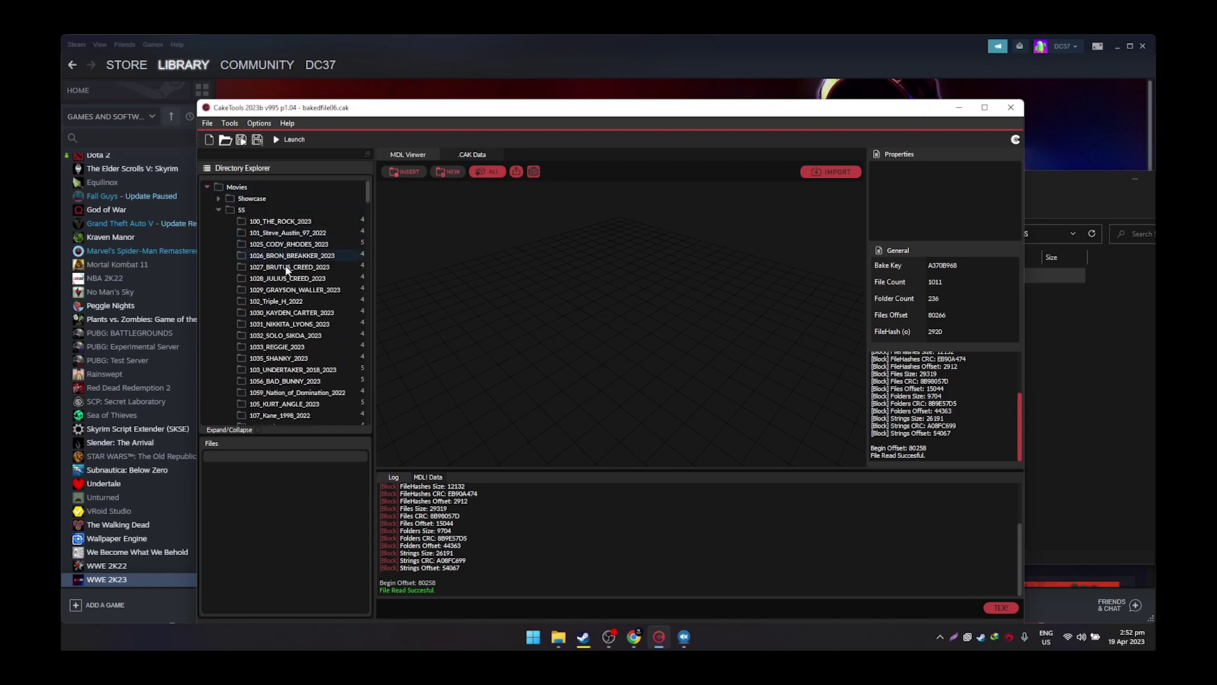
pyautogui.scroll(-10, 279, 283)
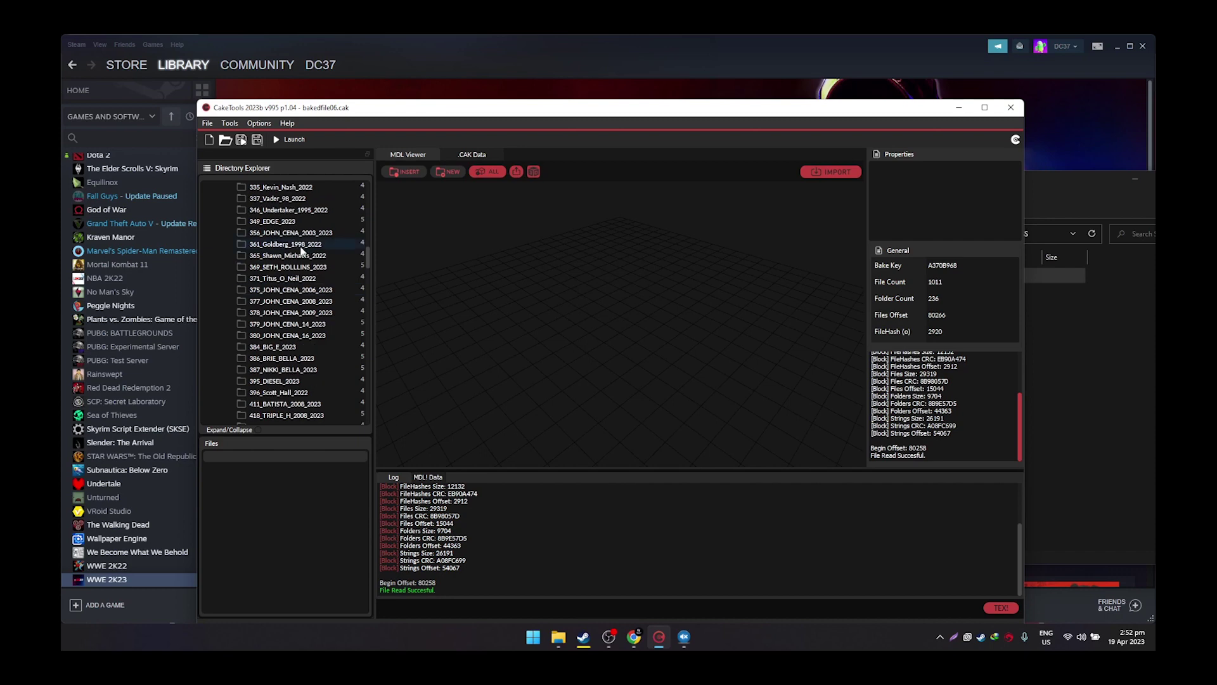
pyautogui.scroll(-6, 308, 332)
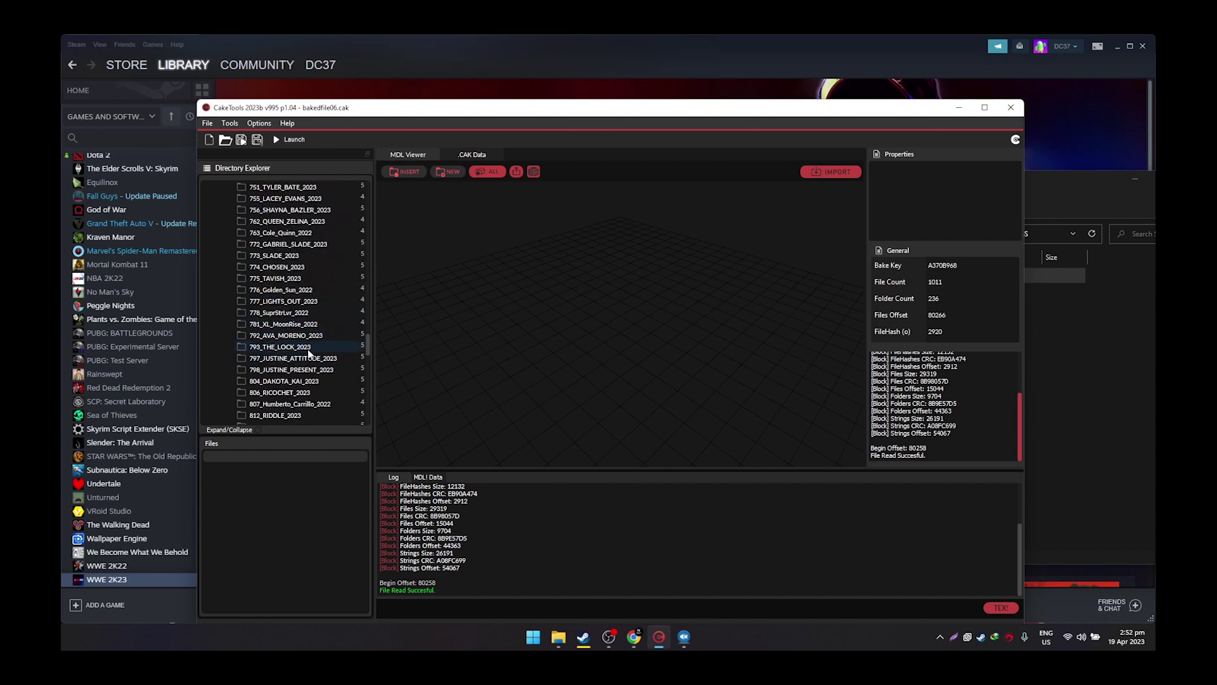
pyautogui.scroll(-10, 309, 354)
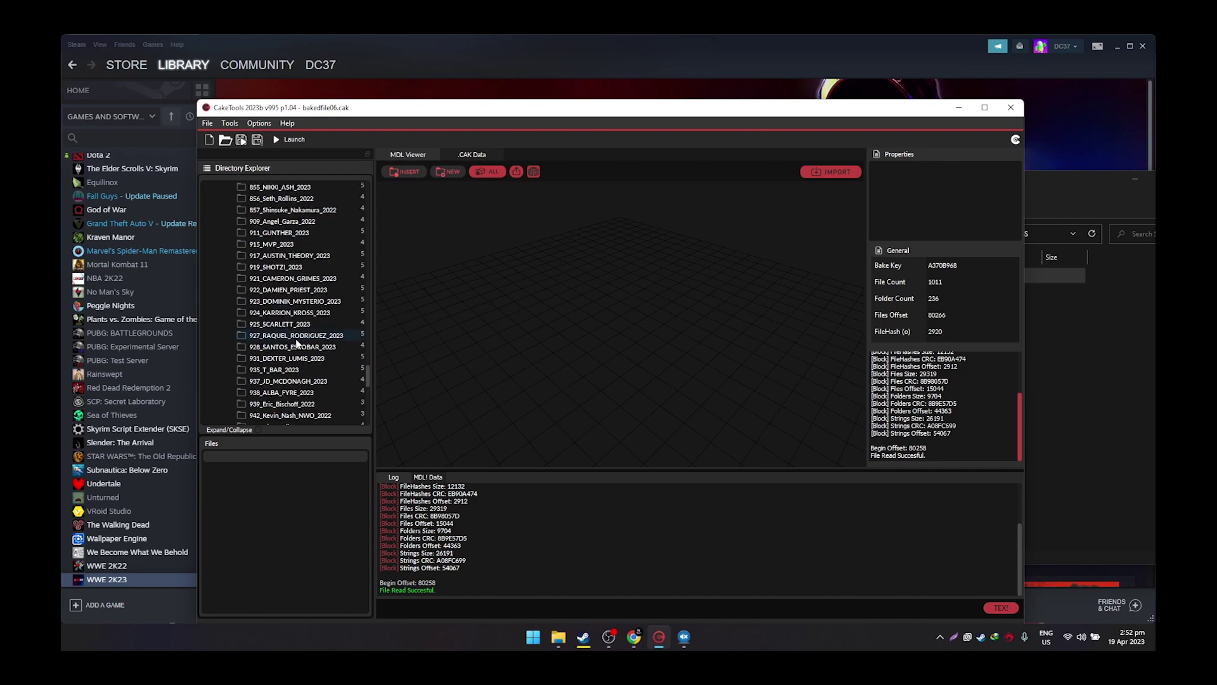
pyautogui.scroll(8, 296, 330)
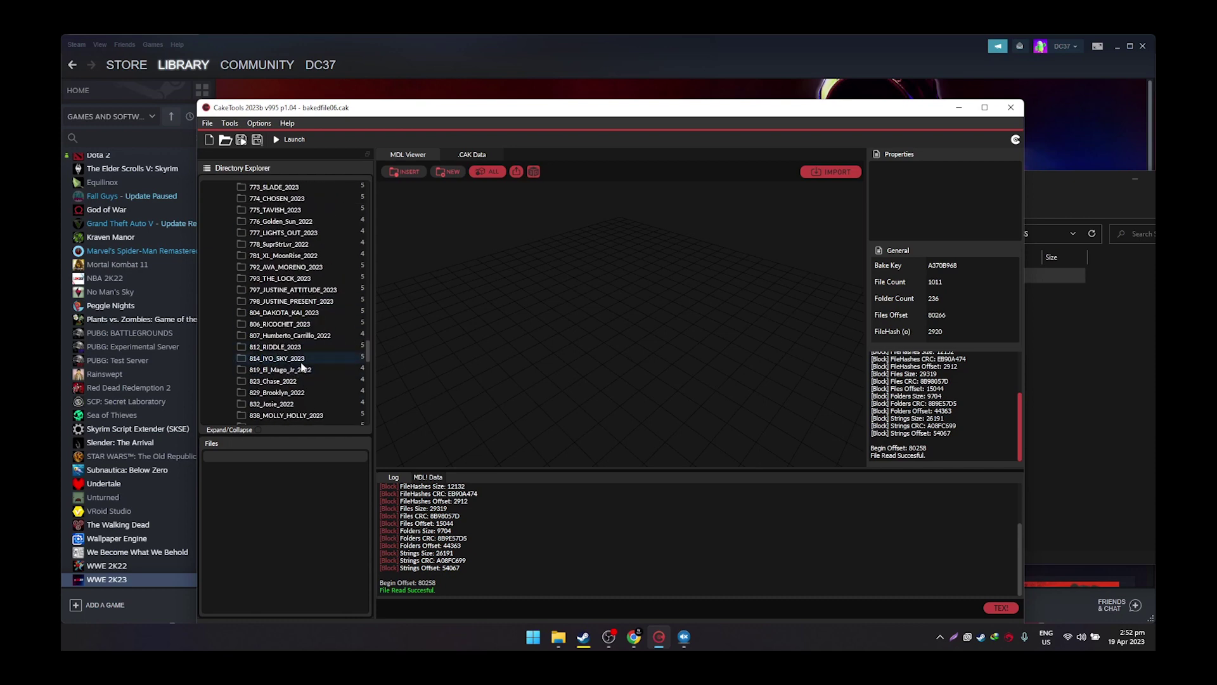
pyautogui.scroll(15, 303, 366)
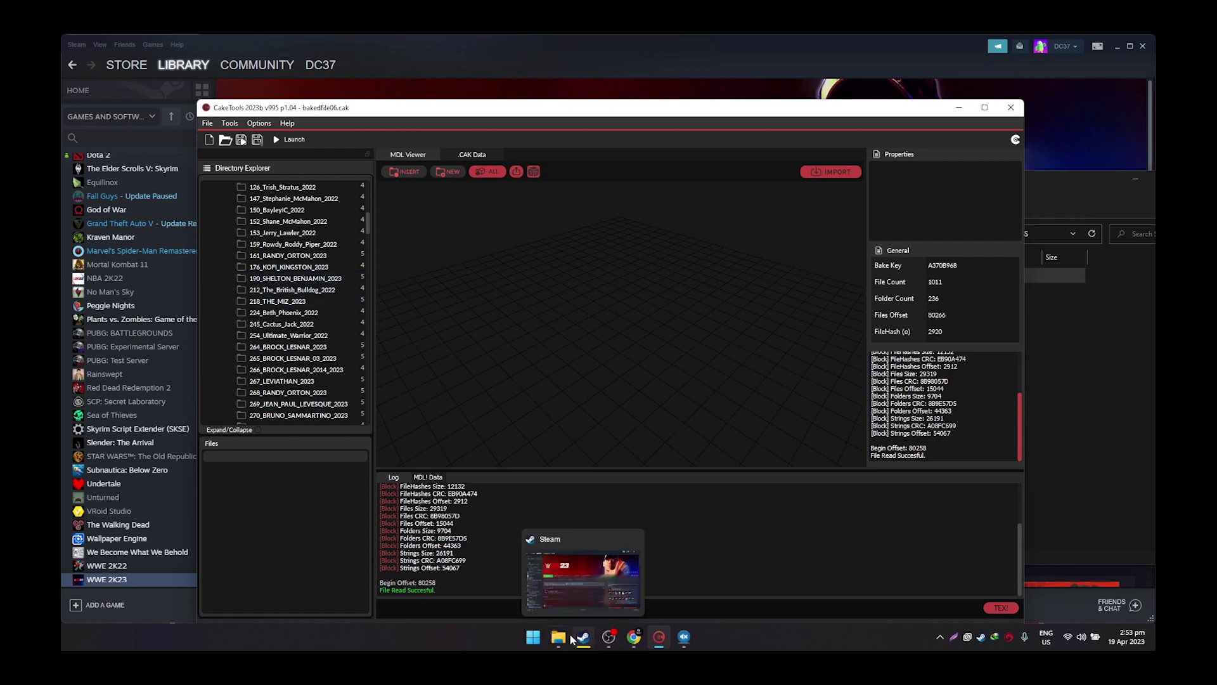
# - Switch back to File Explorer and open the SS folder under baked51\Movies
pyautogui.moveTo(559, 637)
pyautogui.click(602, 571)
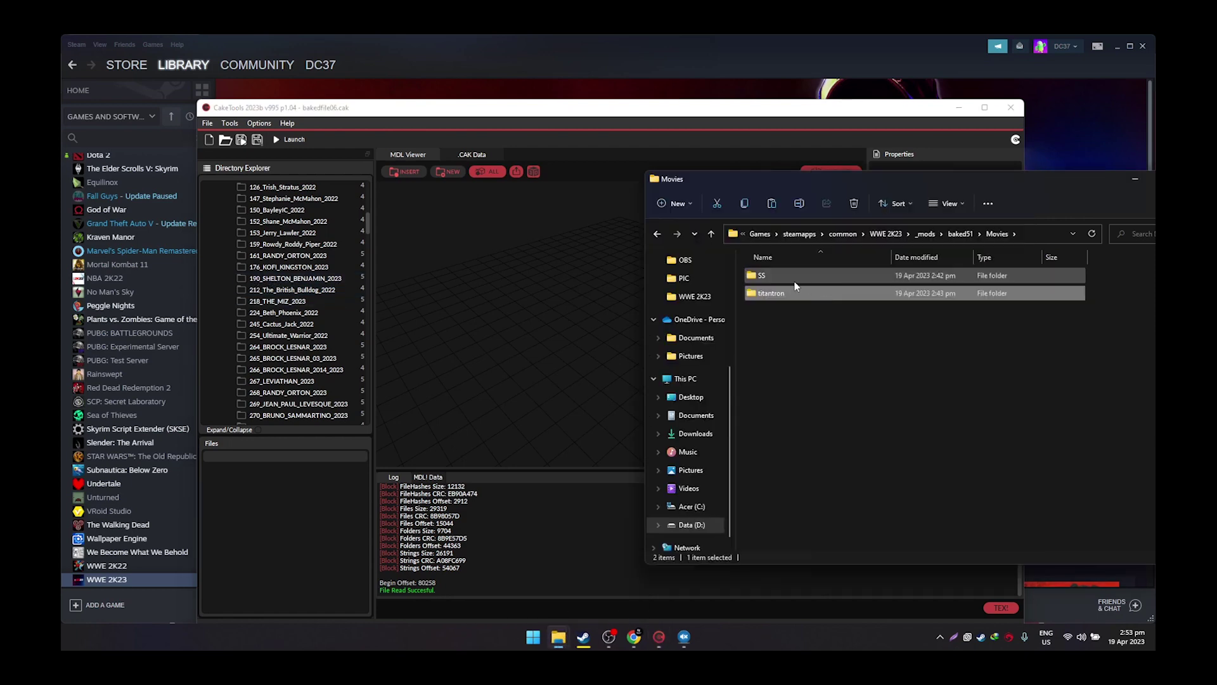
pyautogui.click(960, 234)
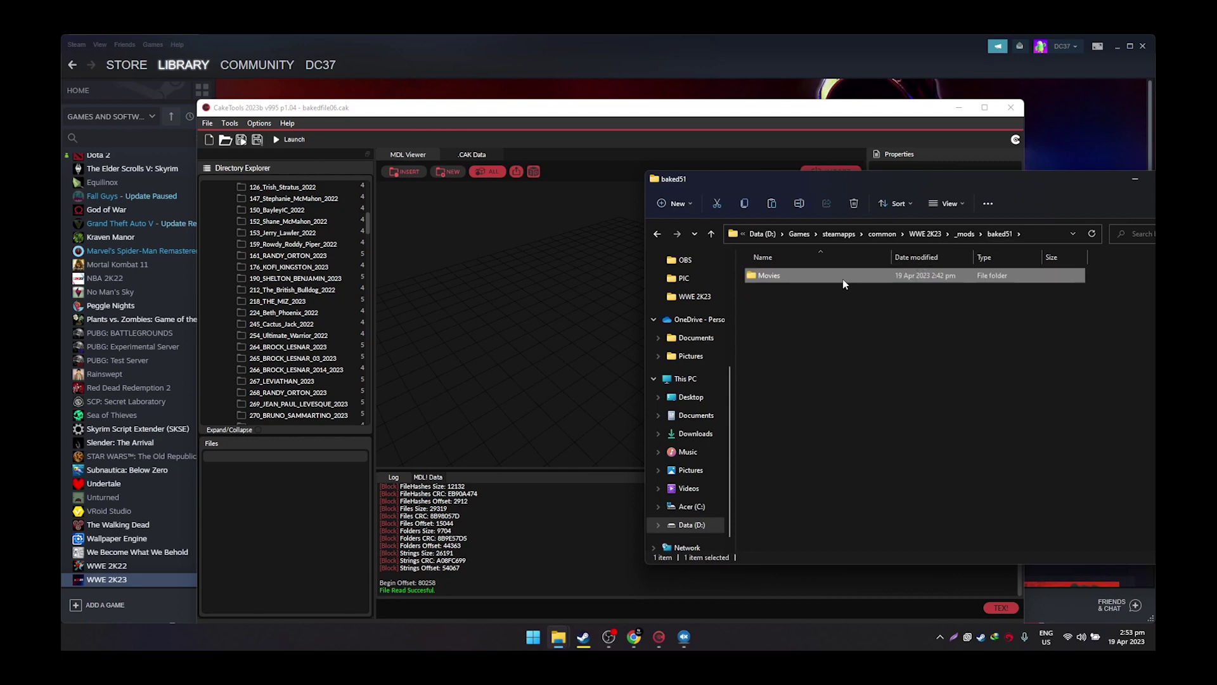
pyautogui.doubleClick(843, 279)
pyautogui.click(960, 234)
pyautogui.doubleClick(792, 280)
pyautogui.doubleClick(767, 276)
pyautogui.rightClick(780, 352)
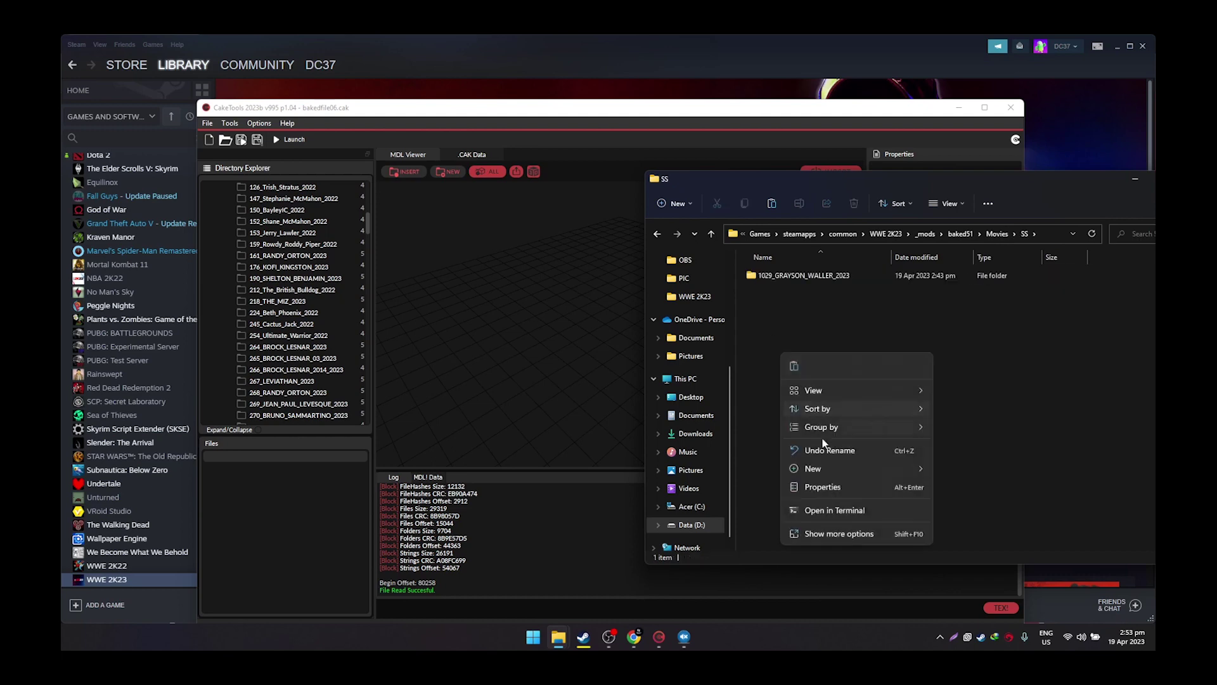
pyautogui.moveTo(838, 473)
pyautogui.click(963, 253)
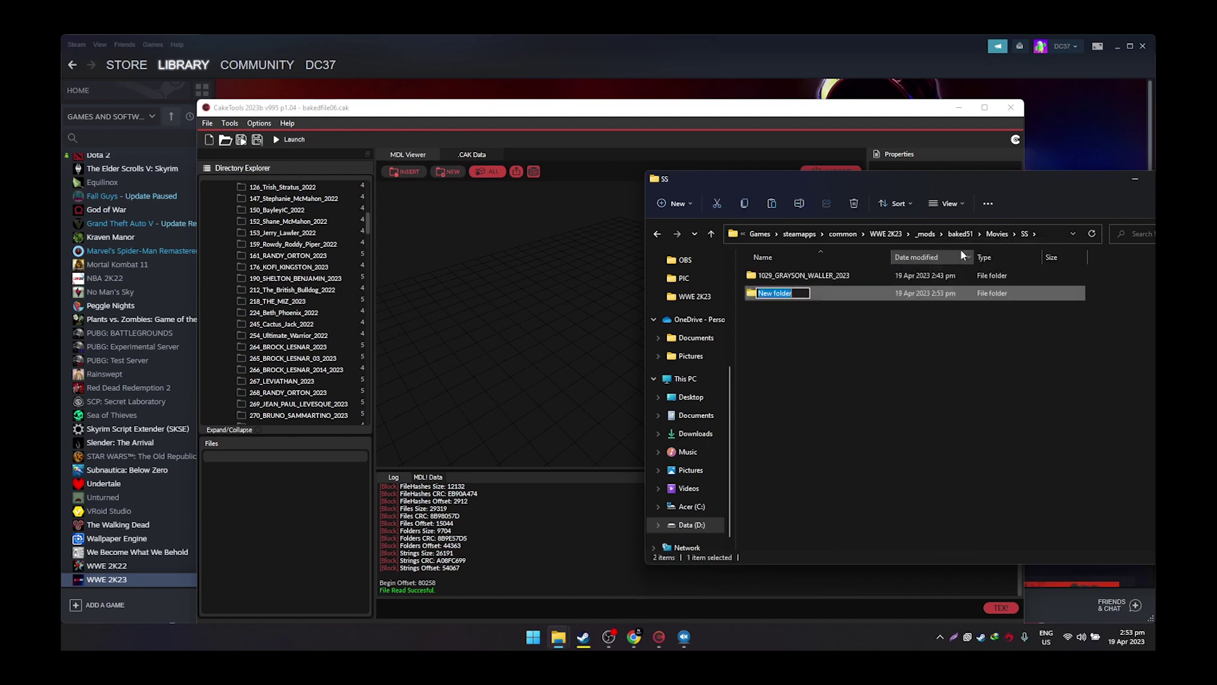
pyautogui.write('190')
pyautogui.press('capslock')
pyautogui.write('_SHELTON_BENJAMIN_2023')
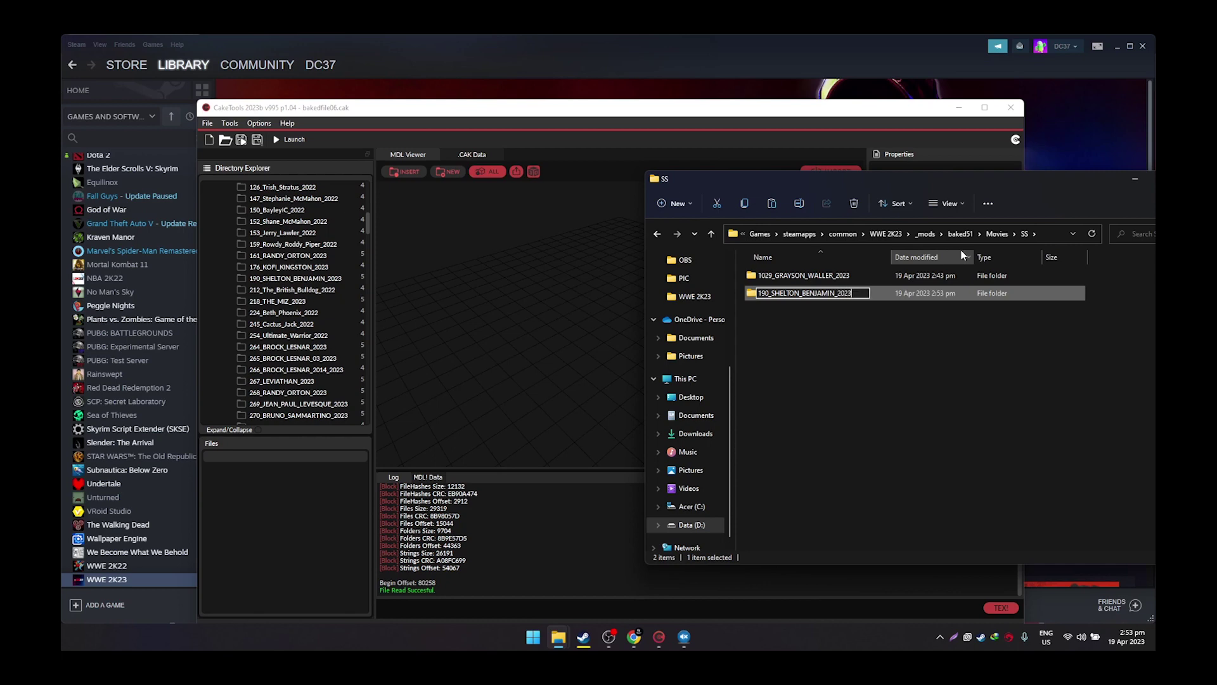
pyautogui.click(824, 283)
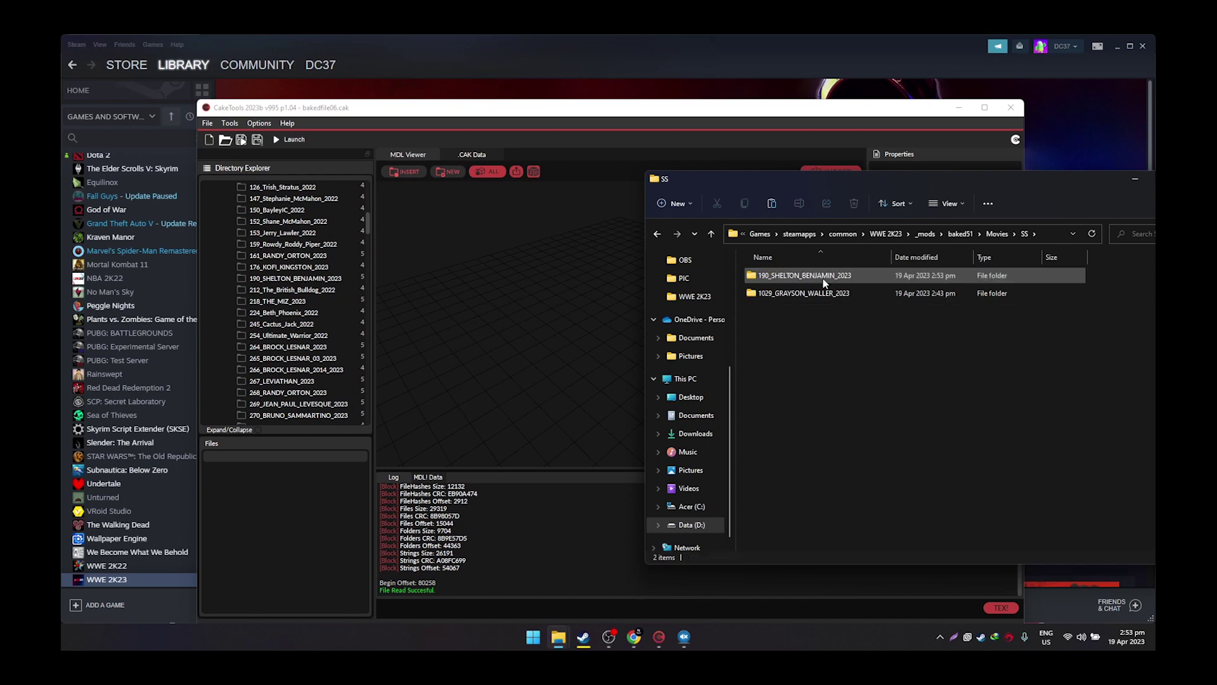
# - Copy apron.bk2, Banner.bk2 and Stage_ThunderDomeNXT.bk2 from the 2k22 folder into 190_SHELTON_BENJAMIN_2023
pyautogui.doubleClick(824, 279)
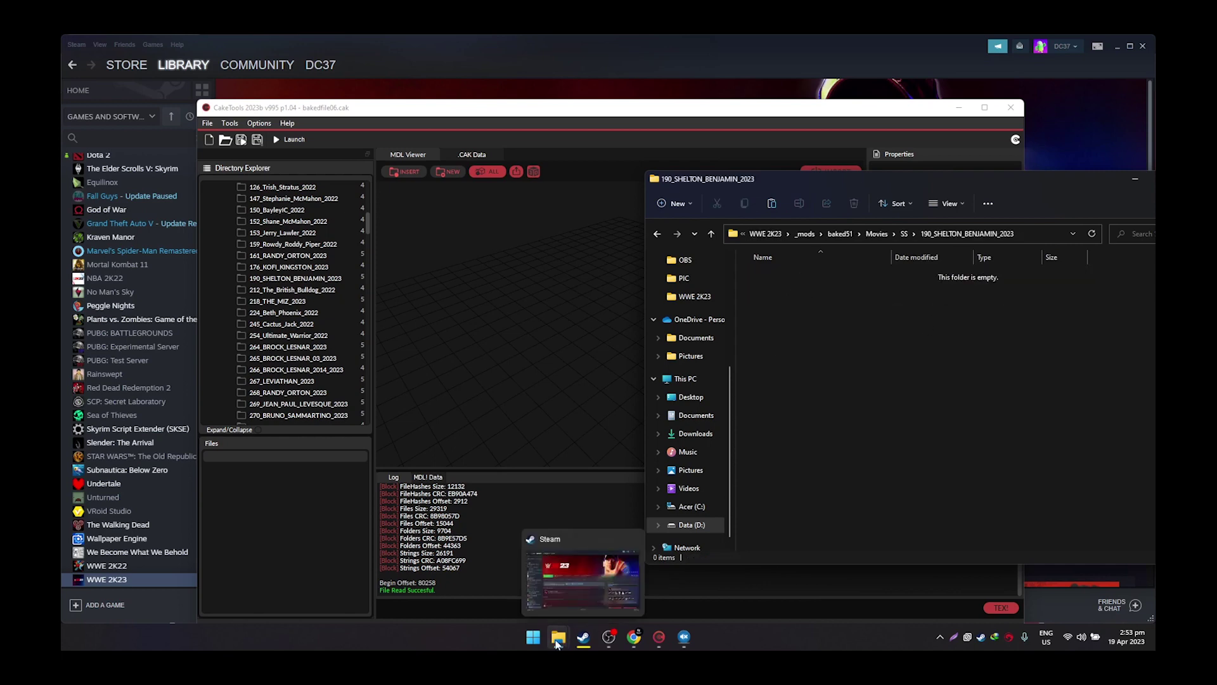
pyautogui.moveTo(558, 636)
pyautogui.click(506, 574)
pyautogui.click(393, 244)
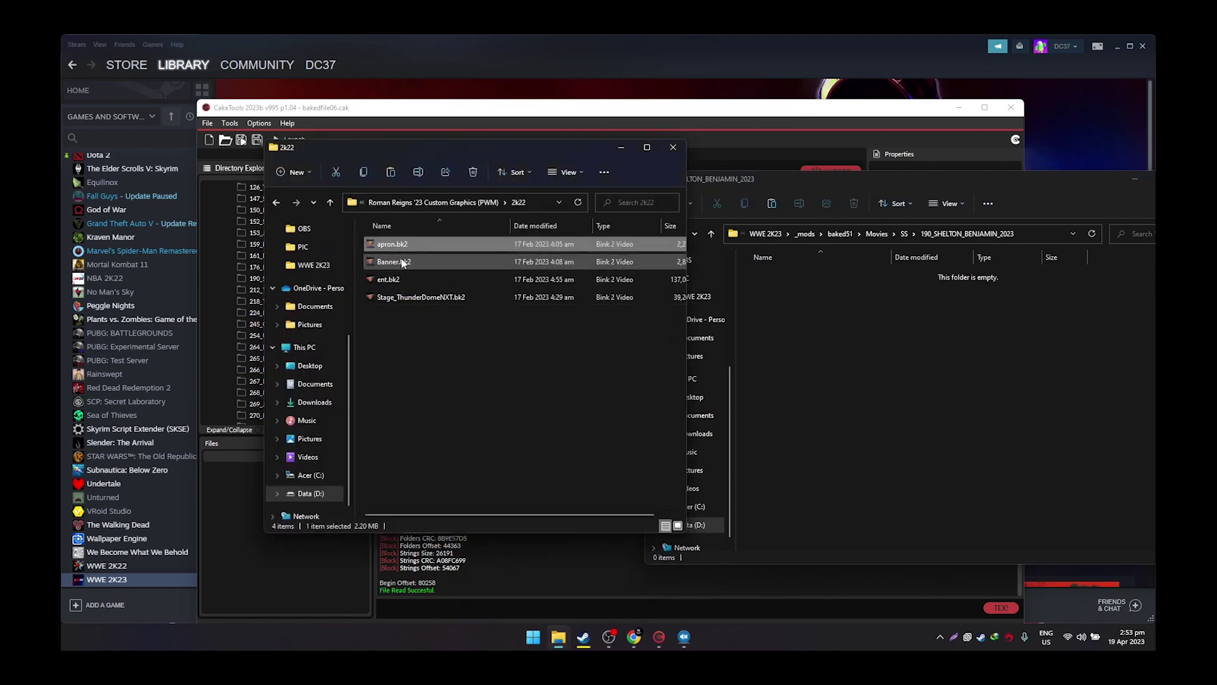
pyautogui.keyDown('ctrl'); pyautogui.click(400, 262); pyautogui.keyUp('ctrl')
pyautogui.keyDown('ctrl'); pyautogui.click(405, 297); pyautogui.keyUp('ctrl')
pyautogui.moveTo(406, 297); pyautogui.dragTo(840, 307)
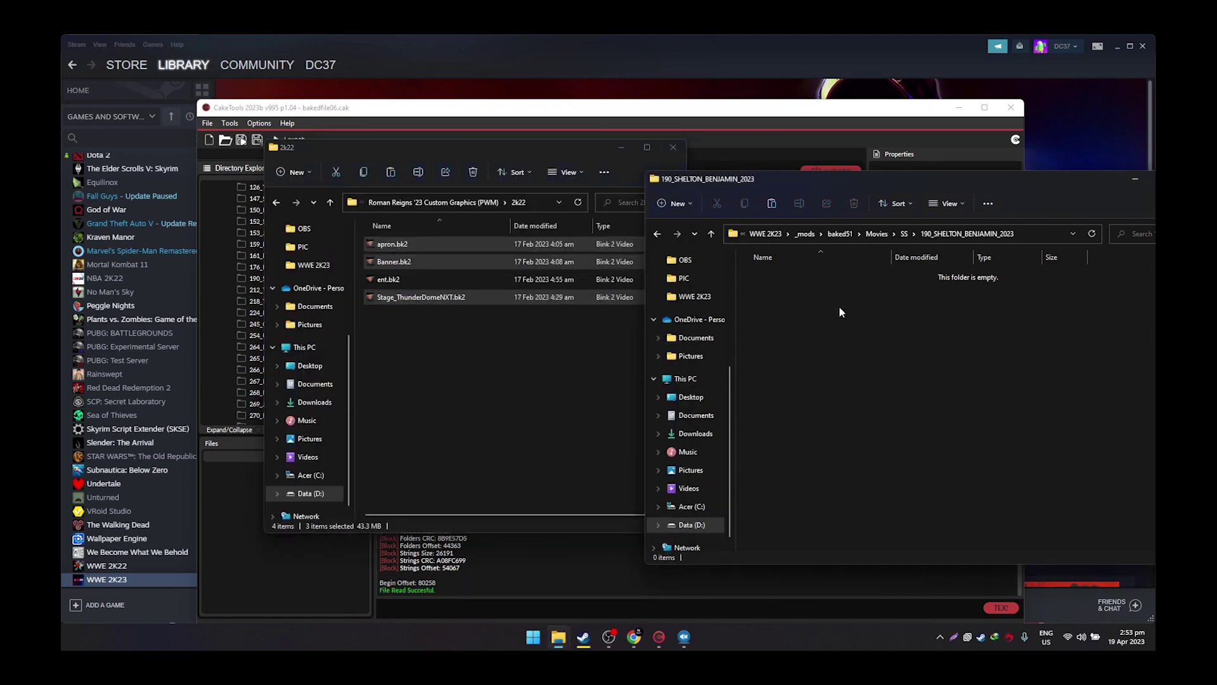
# - Copy ent.bk2 from the 2k22 folder into the titantron folder under baked51\Movies
pyautogui.click(904, 234)
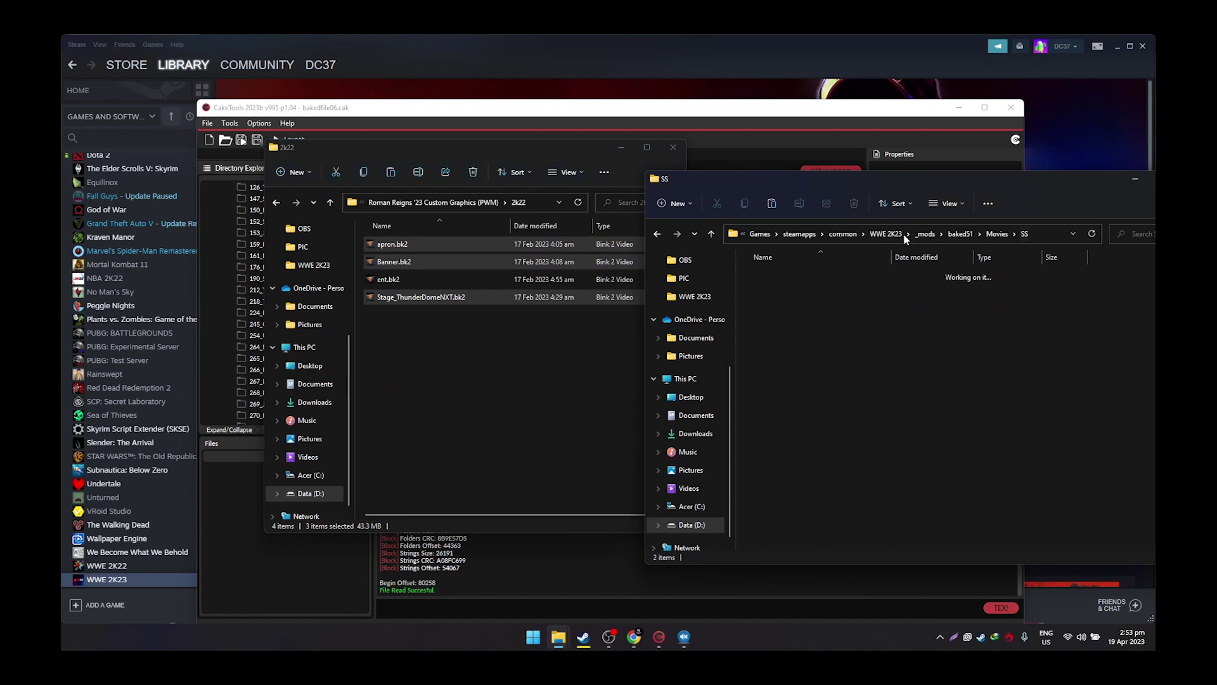
pyautogui.click(1024, 233)
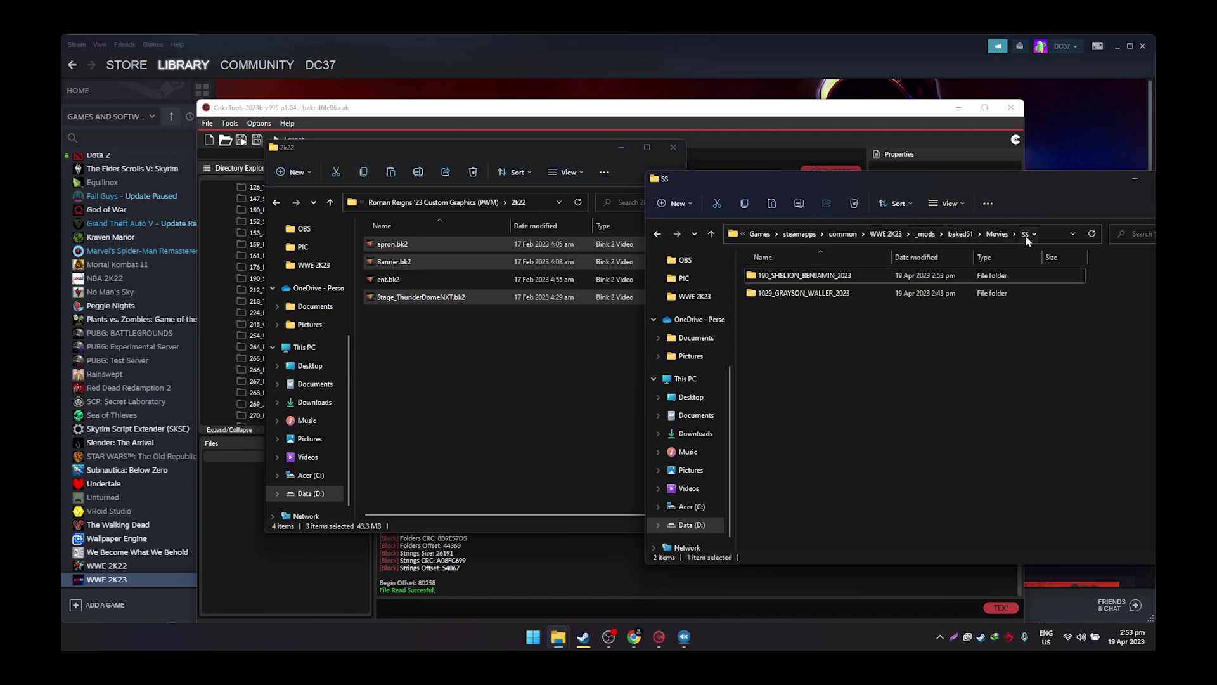
pyautogui.click(998, 234)
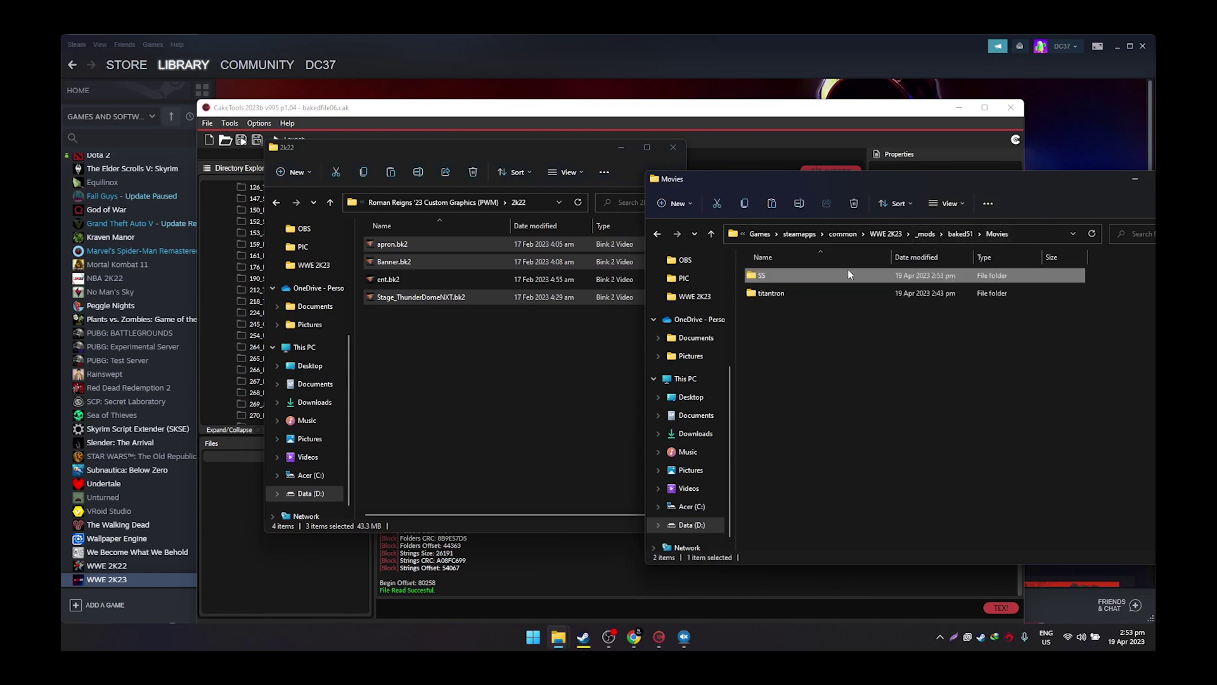
pyautogui.doubleClick(774, 293)
pyautogui.click(408, 283)
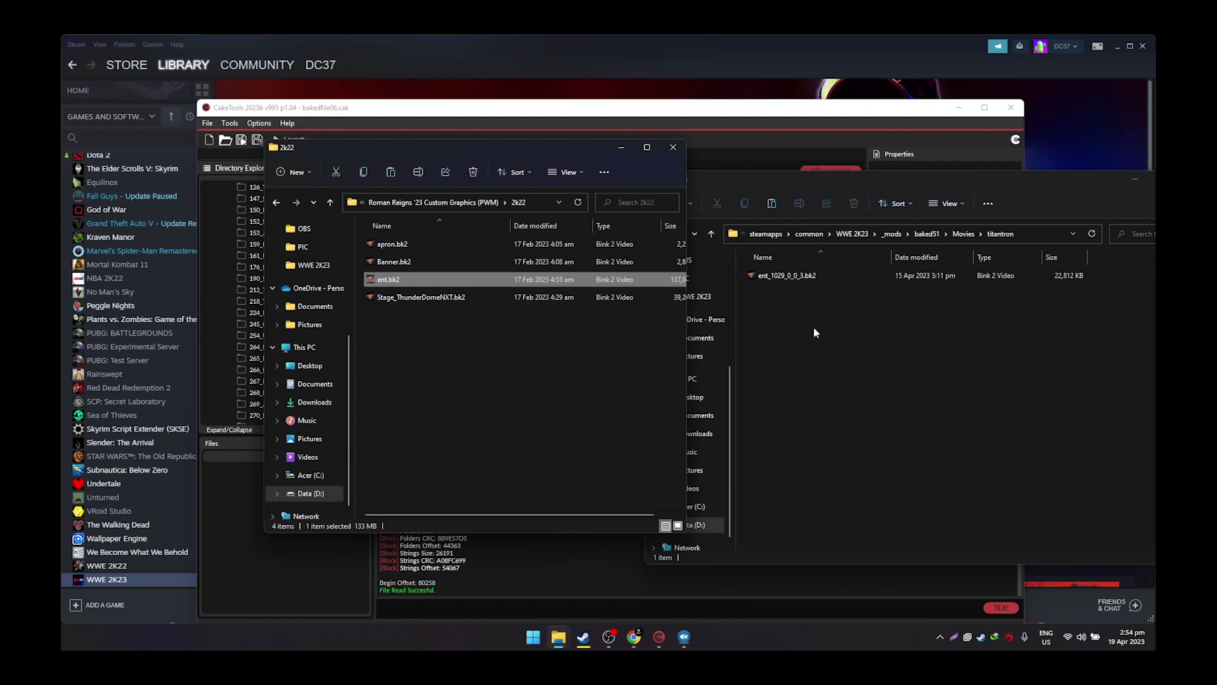
pyautogui.click(767, 326)
pyautogui.hotkey('ctrl', 'v')
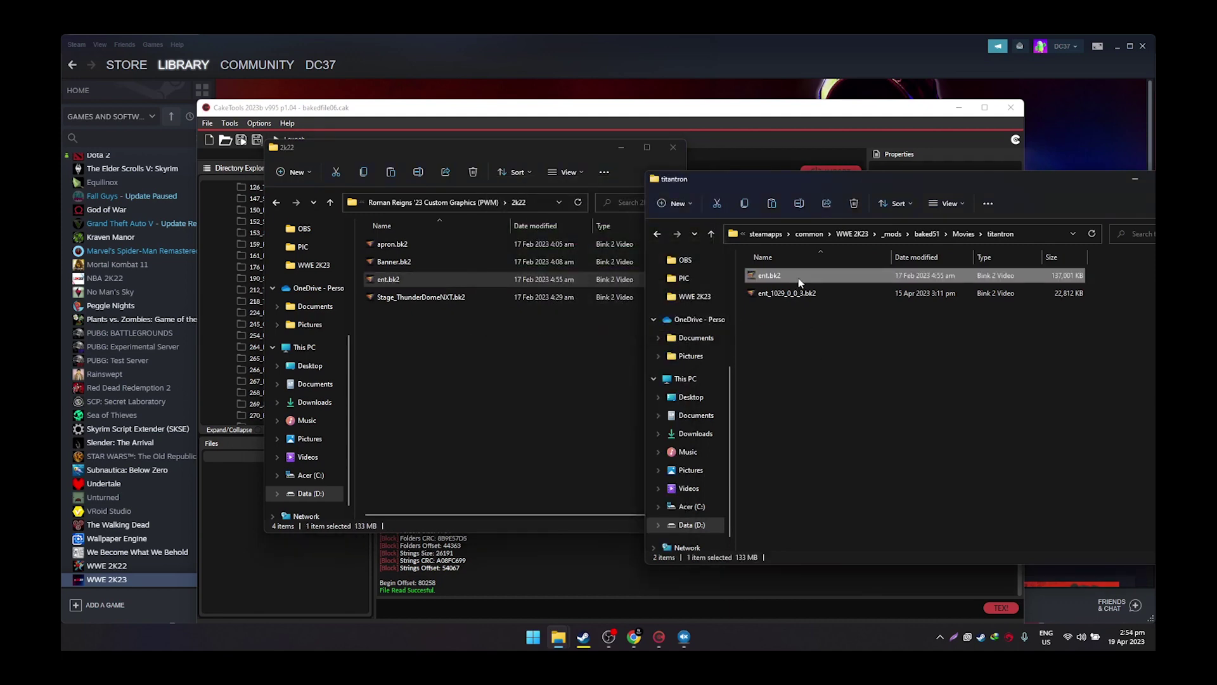
# - Rename ent.bk2 in the titantron folder as ent_0190_0_0_3.bk2, basing it on the name of ent_1029_0_0_3.bk2
pyautogui.moveTo(545, 151); pyautogui.dragTo(491, 406)
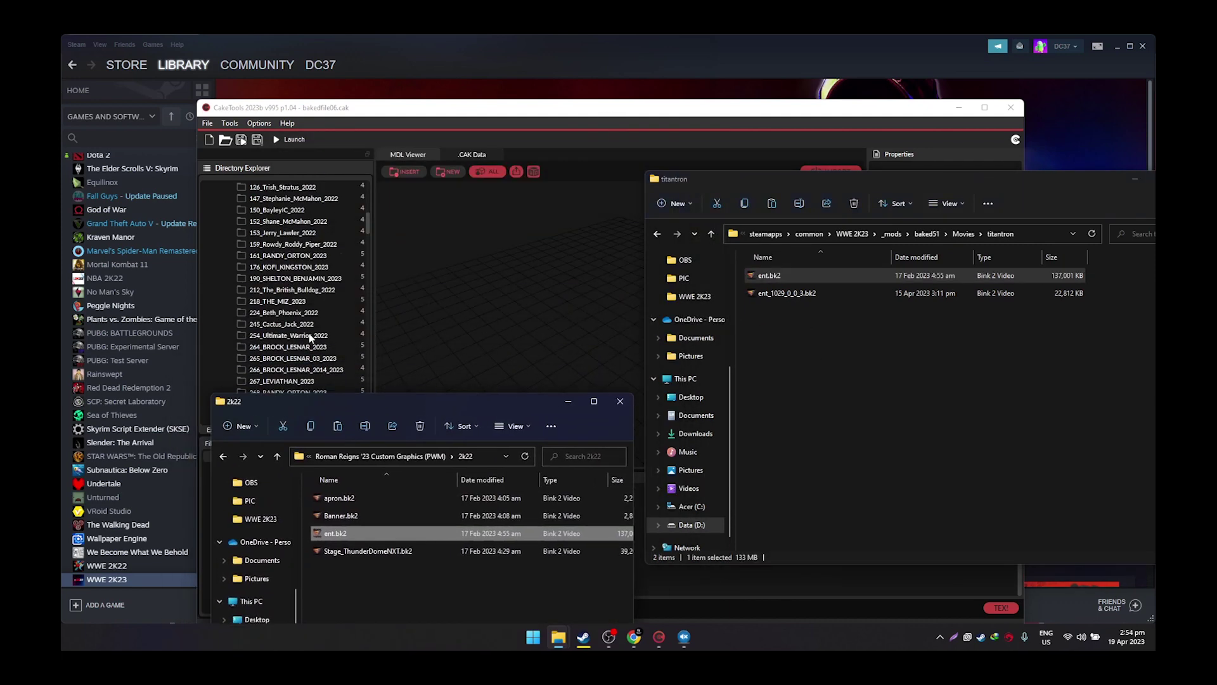
pyautogui.click(770, 296)
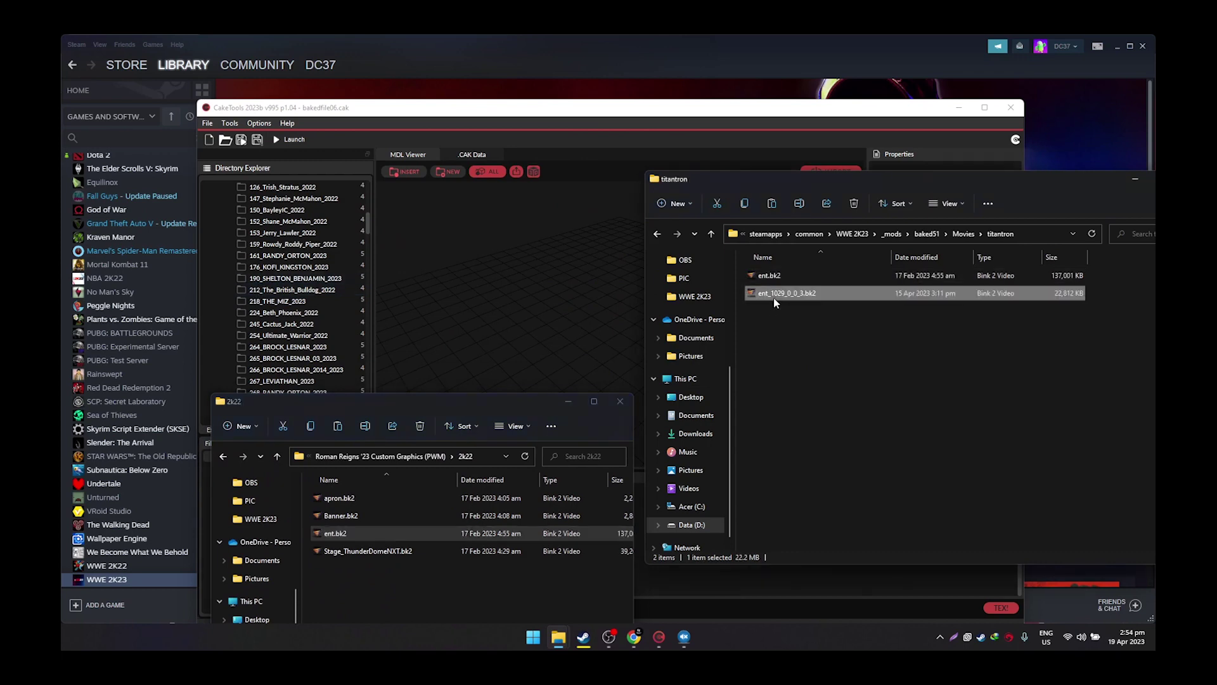
pyautogui.click(774, 294)
pyautogui.hotkey('ctrl', 'c')
pyautogui.click(782, 279)
pyautogui.click(783, 279)
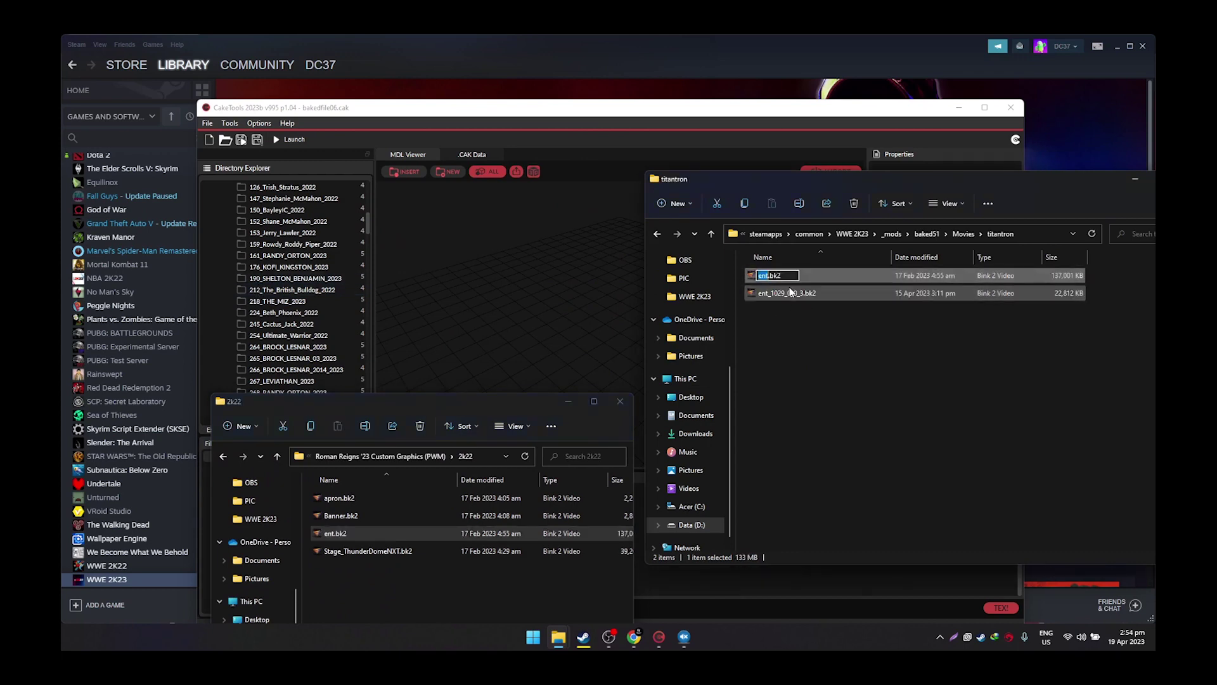
pyautogui.hotkey('ctrl', 'v')
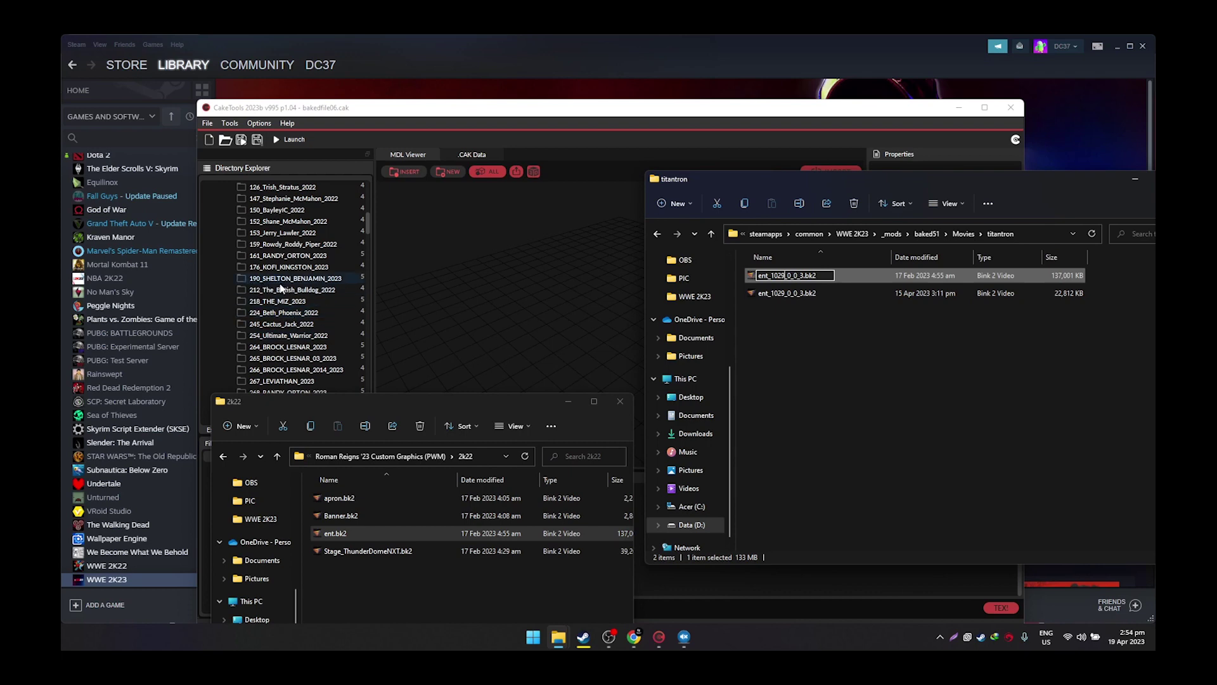
pyautogui.press('BackSpace')
pyautogui.press('BackSpace')
pyautogui.write('190')
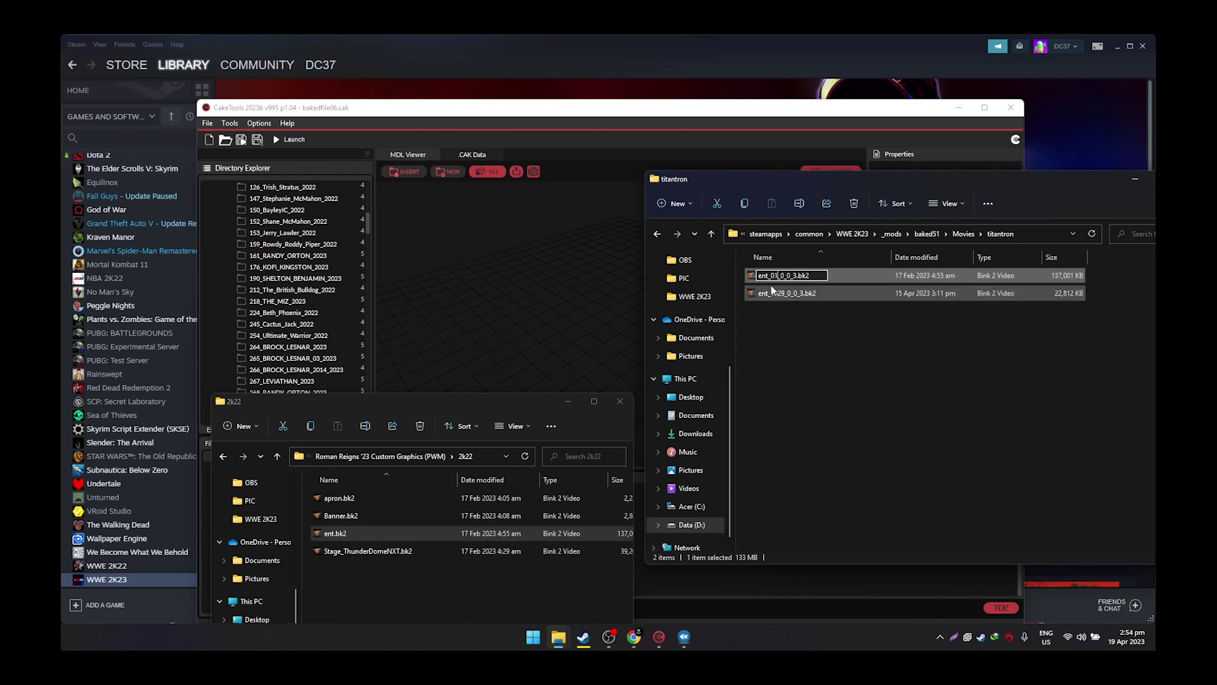
pyautogui.press('Return')
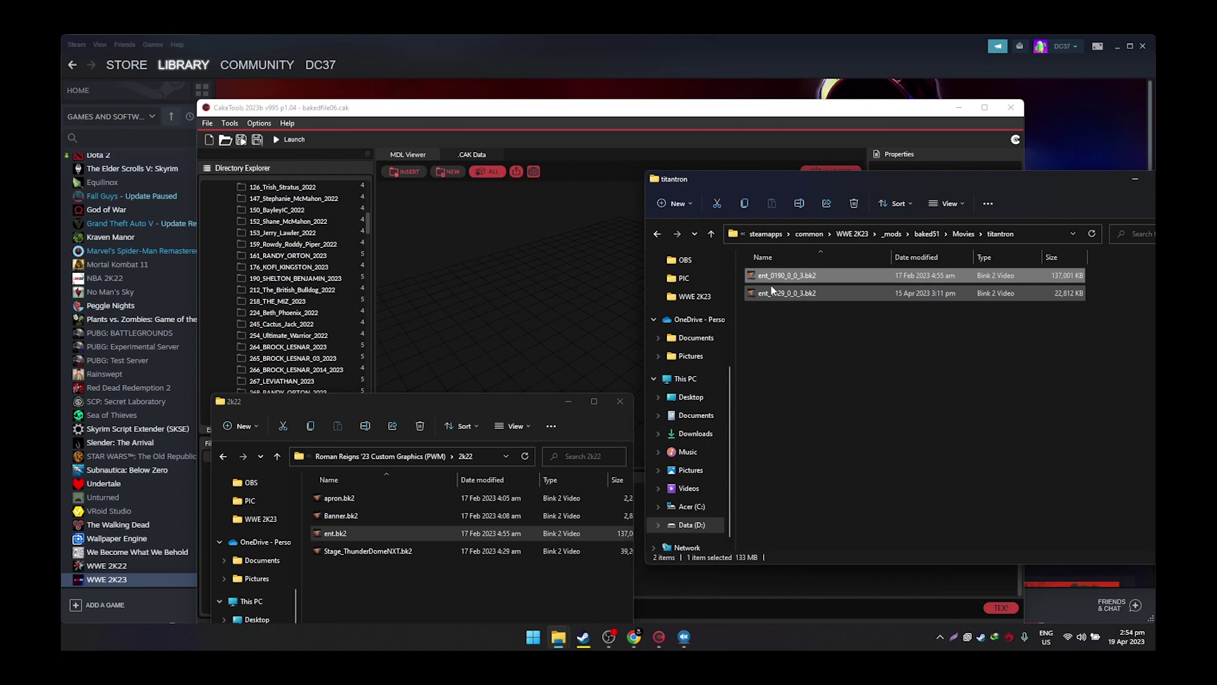
# - Check the SS and titantron folders, and bake the baked51 folder in CakeTools with BakedFile index 51
pyautogui.hotkey('alt', 'Up')
pyautogui.doubleClick(794, 275)
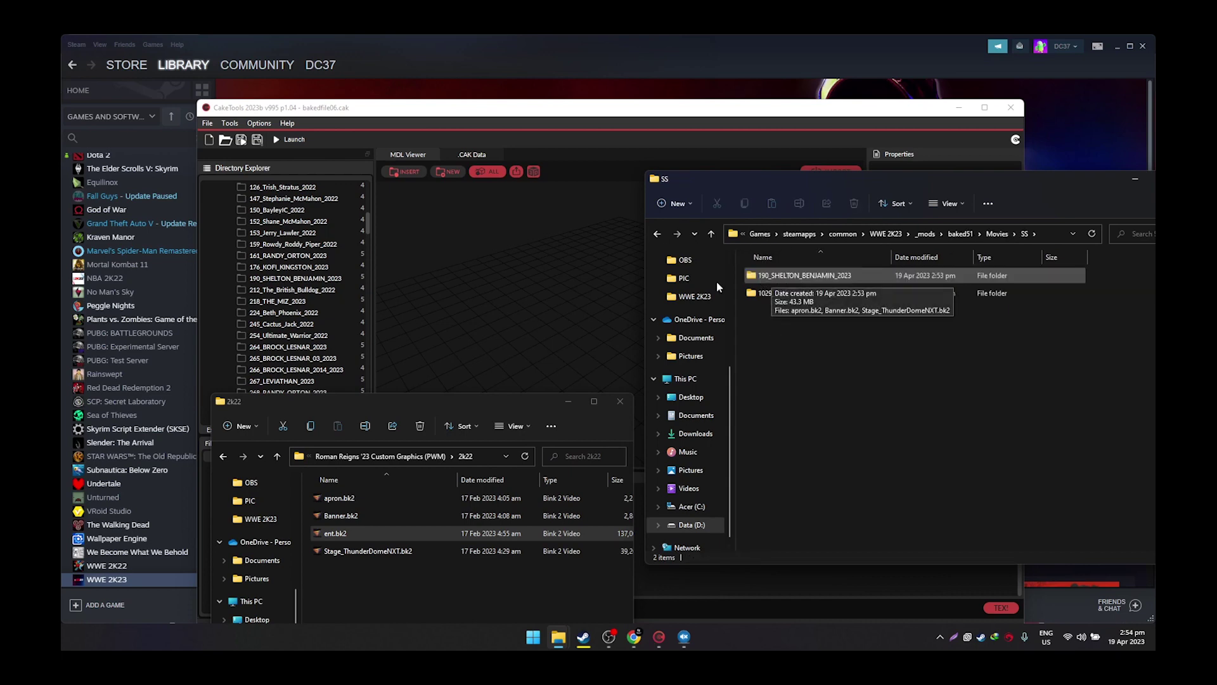
pyautogui.hotkey('alt', 'Up')
pyautogui.doubleClick(776, 287)
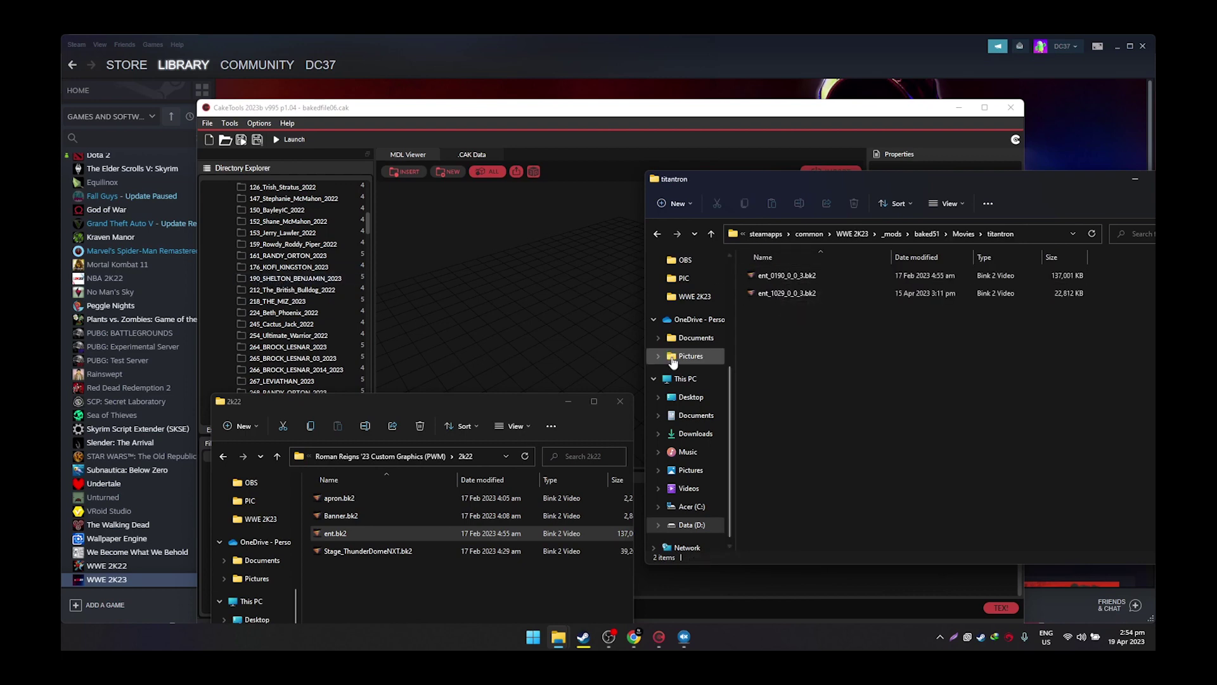
pyautogui.click(208, 123)
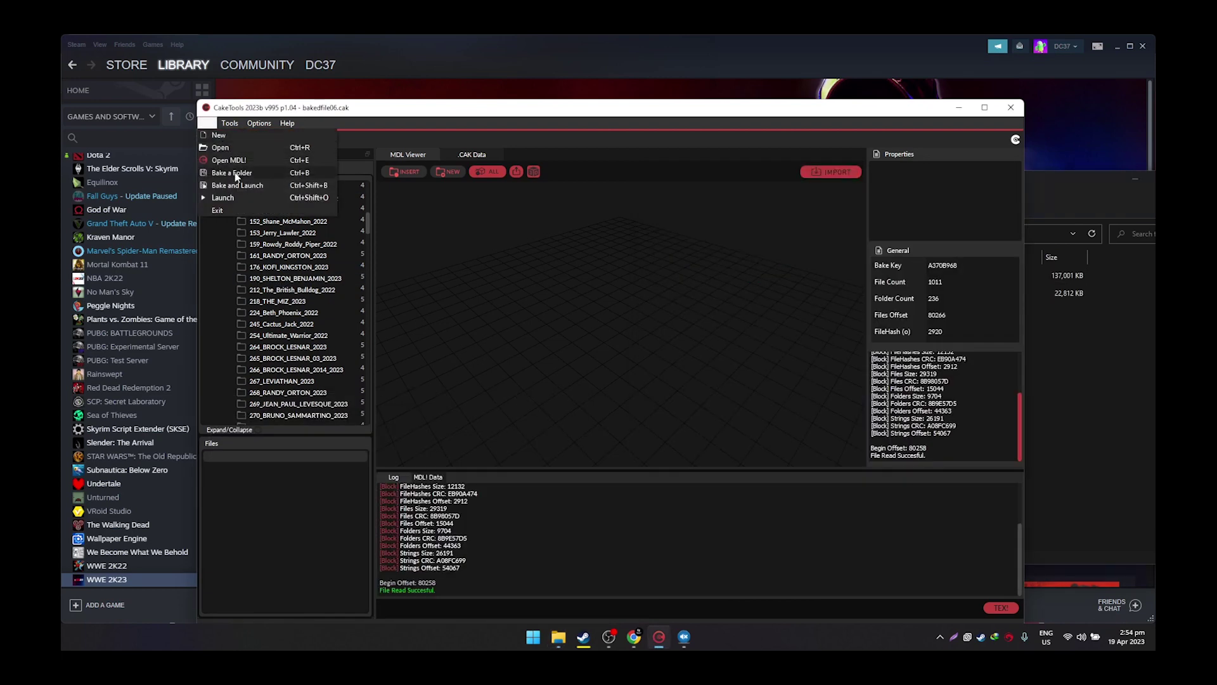
pyautogui.click(231, 168)
pyautogui.click(358, 214)
pyautogui.doubleClick(358, 214)
pyautogui.click(334, 209)
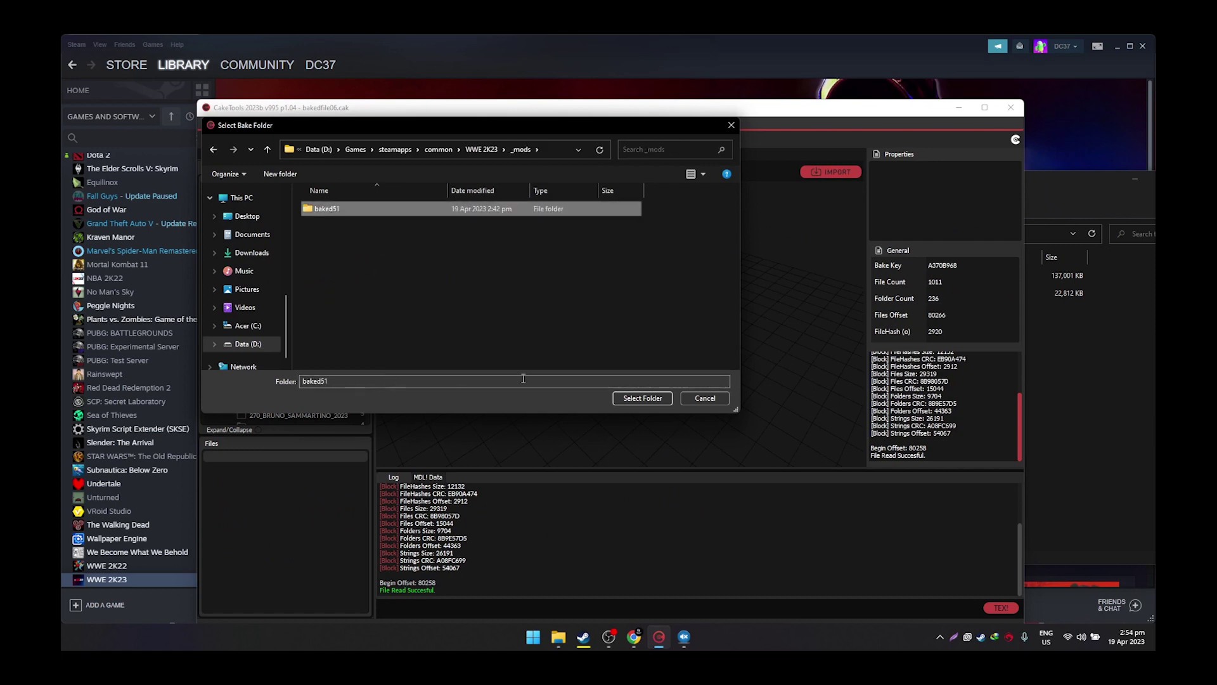
pyautogui.click(642, 397)
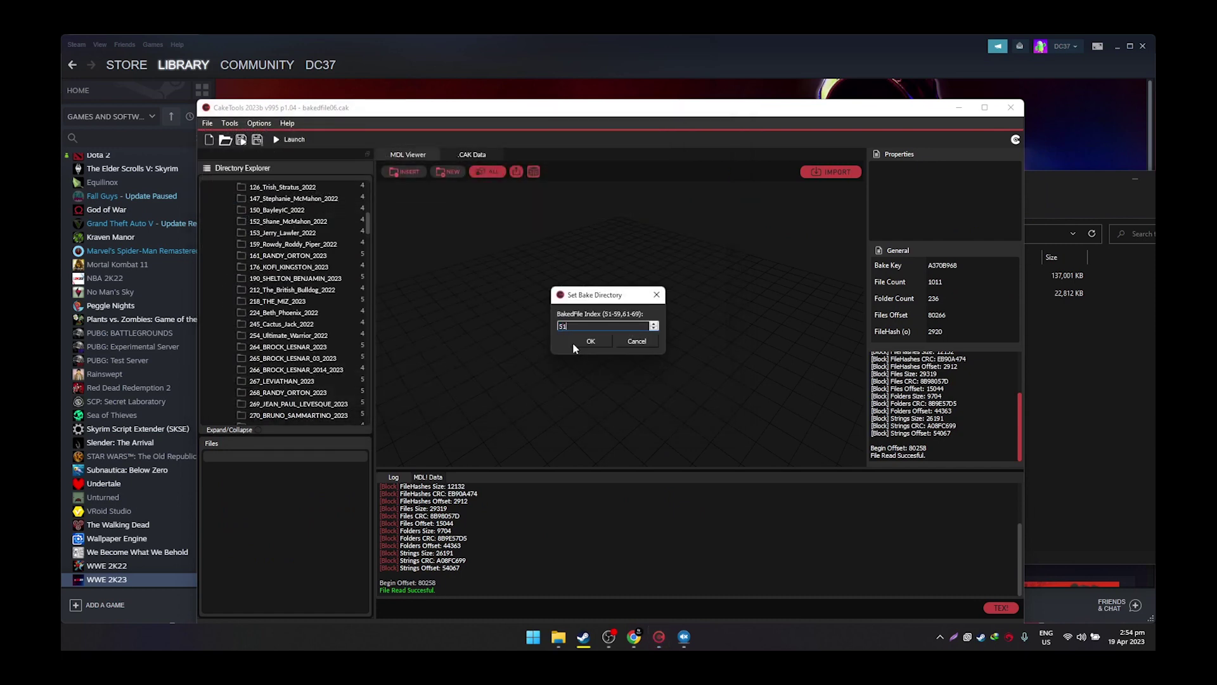
pyautogui.click(585, 340)
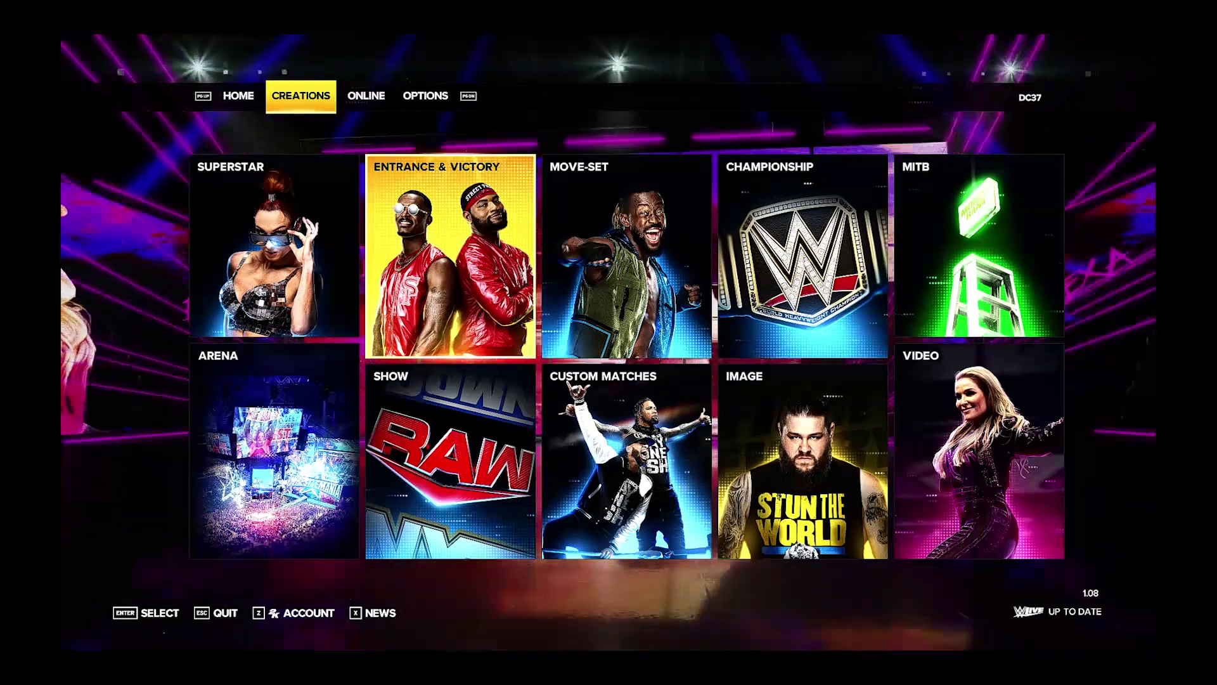
# - In the WWE 2K23 game, open Roman Reigns' entrance for editing from Creations
pyautogui.click(626, 257)
pyautogui.press('Left')
pyautogui.press('Return')
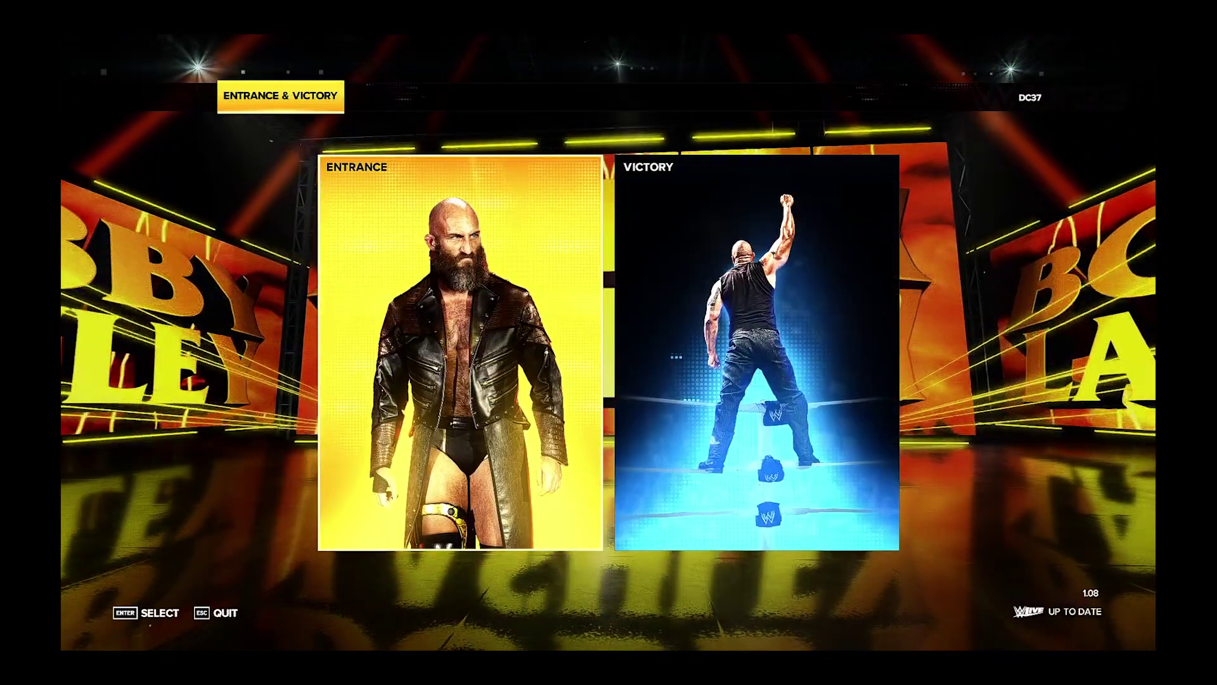
pyautogui.press('Return')
pyautogui.press('Return')
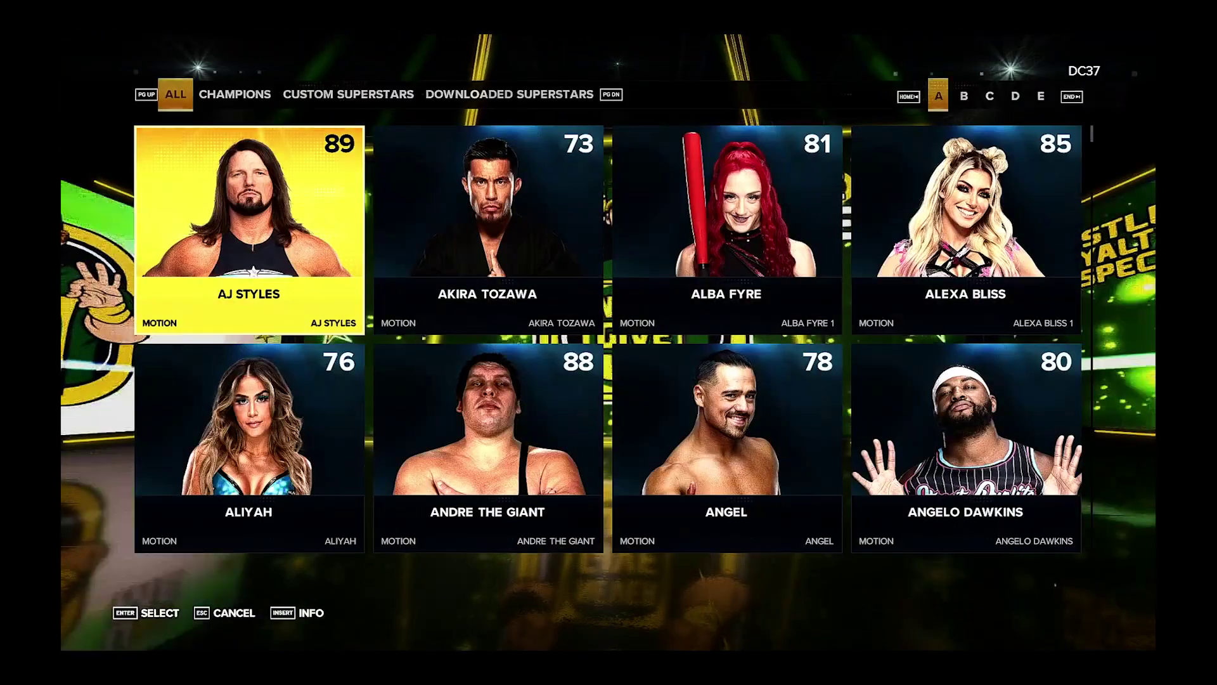
pyautogui.press('Down')
pyautogui.press('End')
pyautogui.press('End')
pyautogui.press('End')
pyautogui.press('End')
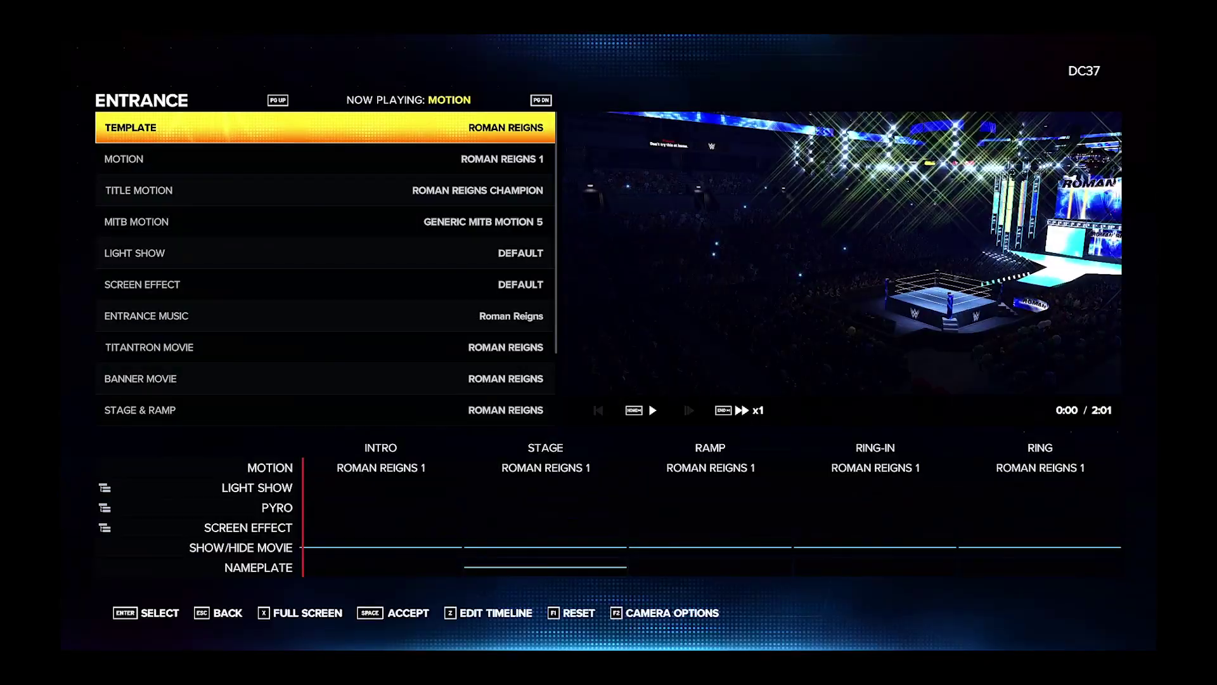
# - Set the titantron movie of Roman Reigns' entrance to Shelton Benjamin
pyautogui.press('Down')
pyautogui.press('Down')
pyautogui.press('Down')
pyautogui.press('Down')
pyautogui.press('Down')
pyautogui.press('Down')
pyautogui.press('Down')
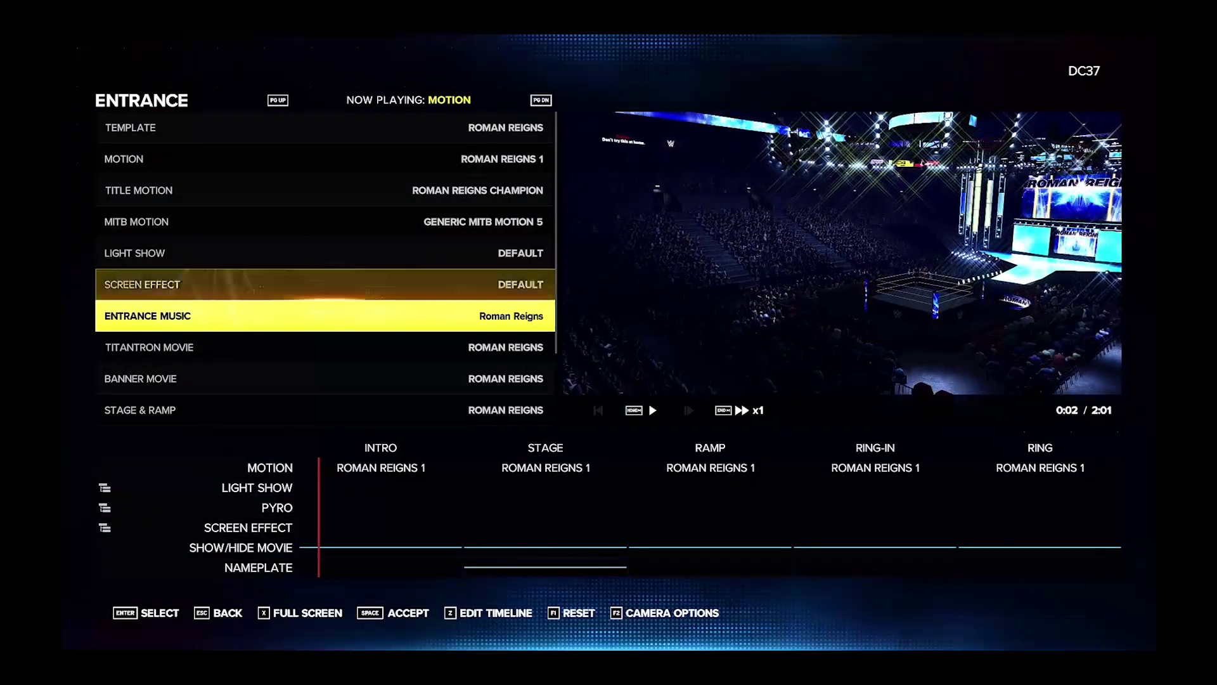
pyautogui.press('Return')
pyautogui.press('End')
pyautogui.press('End')
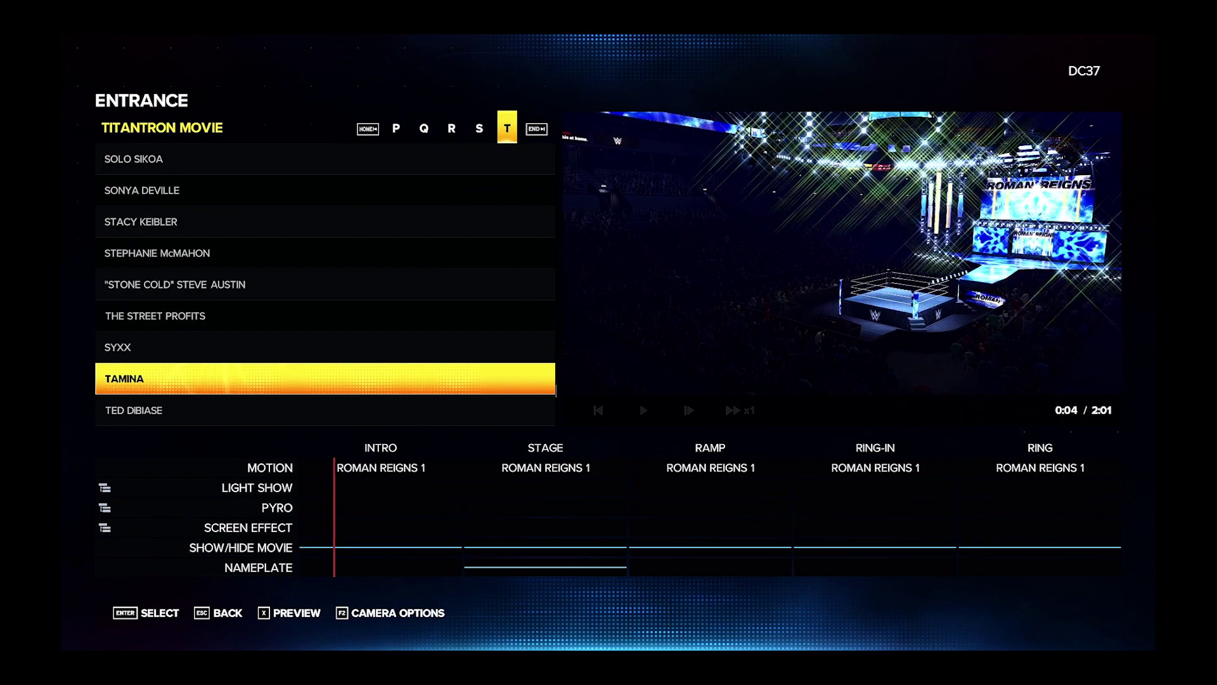
pyautogui.press('Up')
pyautogui.press('Up')
pyautogui.press('Up')
pyautogui.press('Up')
pyautogui.press('Up')
pyautogui.press('Up')
pyautogui.press('Up')
pyautogui.press('Up')
pyautogui.press('Up')
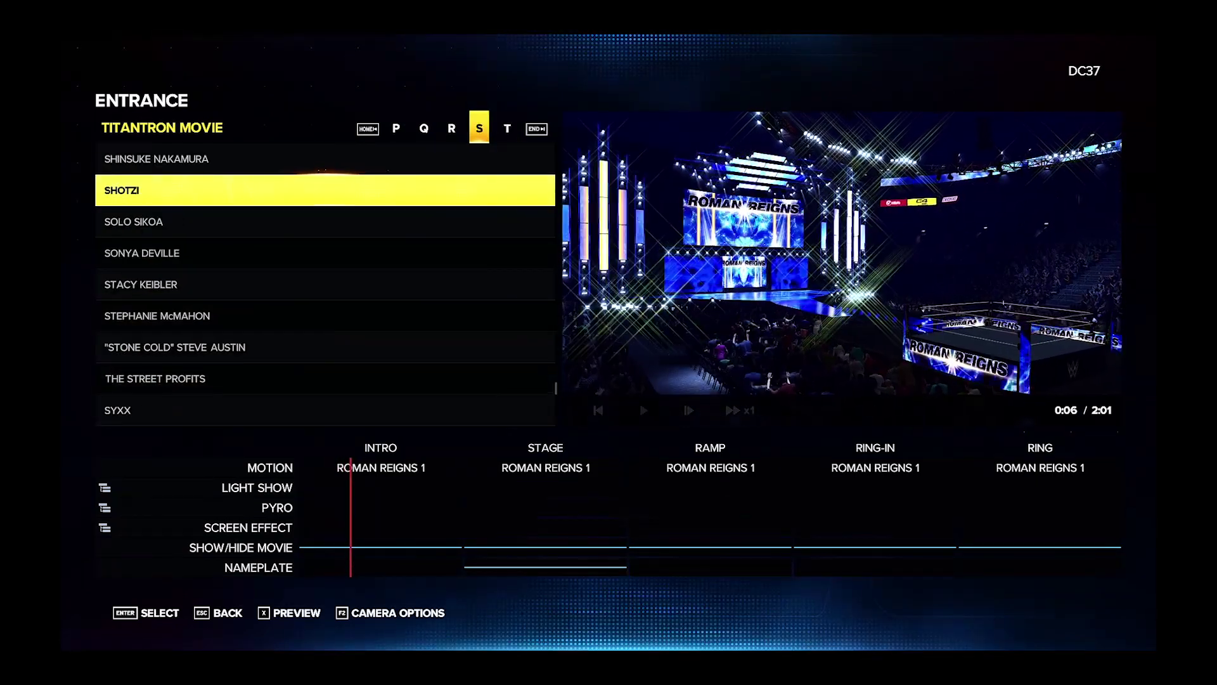
pyautogui.press('Up')
pyautogui.press('Return')
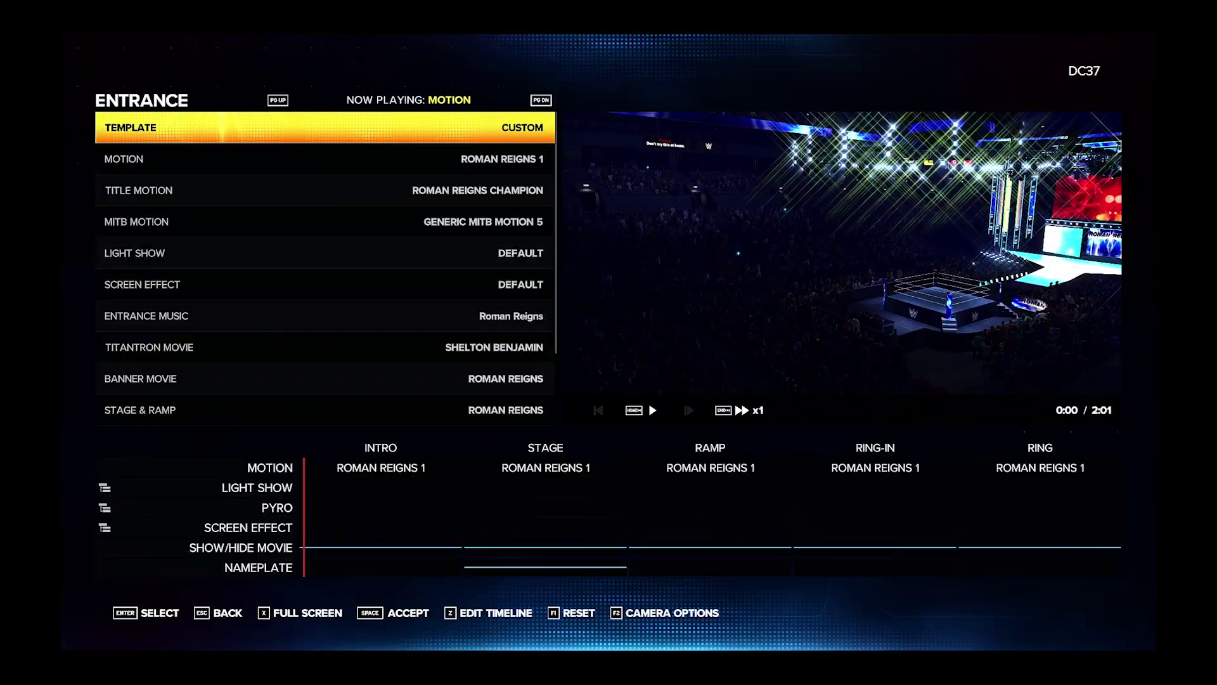
# - Set the banner movie and the stage and ramp of the entrance to Shelton Benjamin
pyautogui.press('Down')
pyautogui.press('Down')
pyautogui.press('Down')
pyautogui.press('Down')
pyautogui.press('Down')
pyautogui.press('Down')
pyautogui.press('Down')
pyautogui.press('Down')
pyautogui.press('Return')
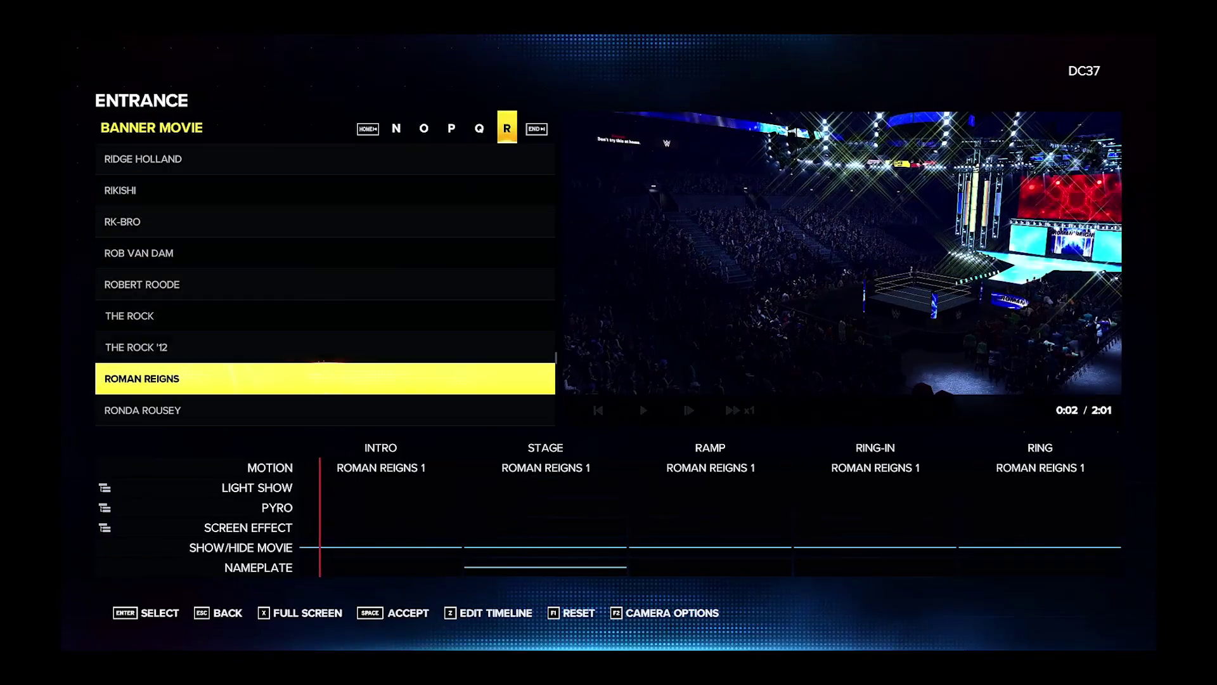
pyautogui.press('End')
pyautogui.press('End')
pyautogui.press('End')
pyautogui.press('Home')
pyautogui.press('Home')
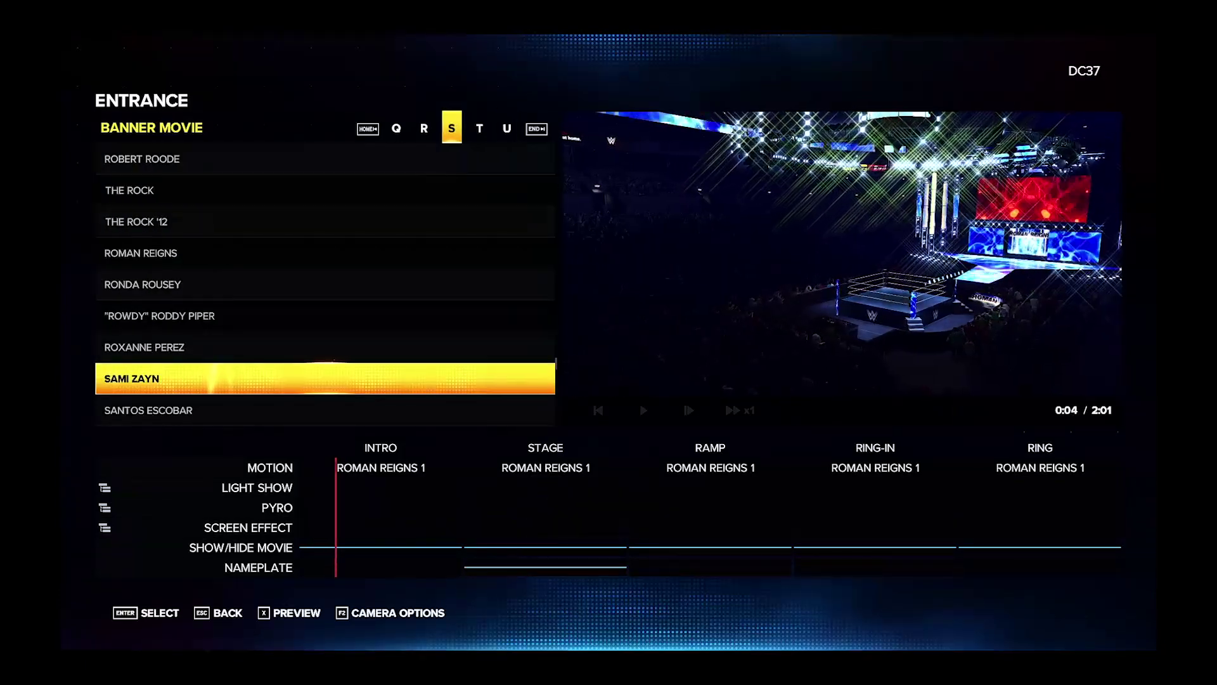
pyautogui.press('Down')
pyautogui.press('Down')
pyautogui.press('Down')
pyautogui.press('Down')
pyautogui.press('Down')
pyautogui.press('Escape')
pyautogui.press('Down')
# - Set the barricade movie to Use Apron Video and preview the entrance in full screen
pyautogui.press('Return')
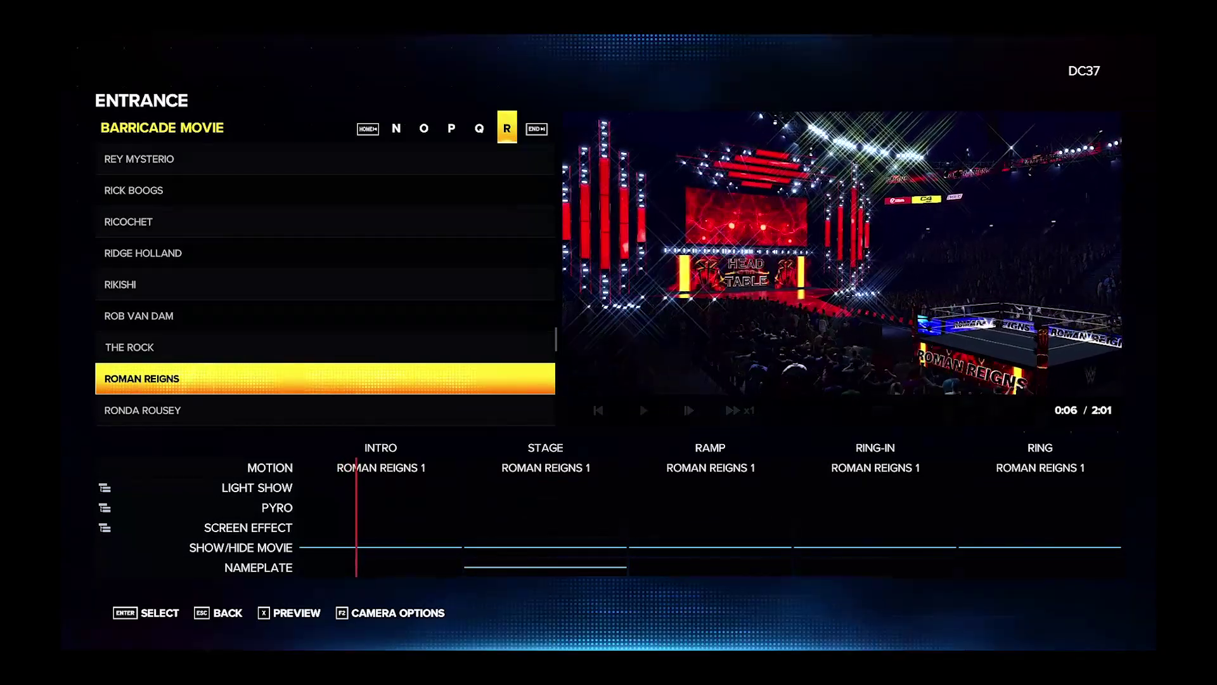
pyautogui.press('Down')
pyautogui.press('Up')
pyautogui.press('Home')
pyautogui.press('Home')
pyautogui.press('Home')
pyautogui.press('Home')
pyautogui.press('Home')
pyautogui.press('Home')
pyautogui.press('Home')
pyautogui.press('Home')
pyautogui.press('Home')
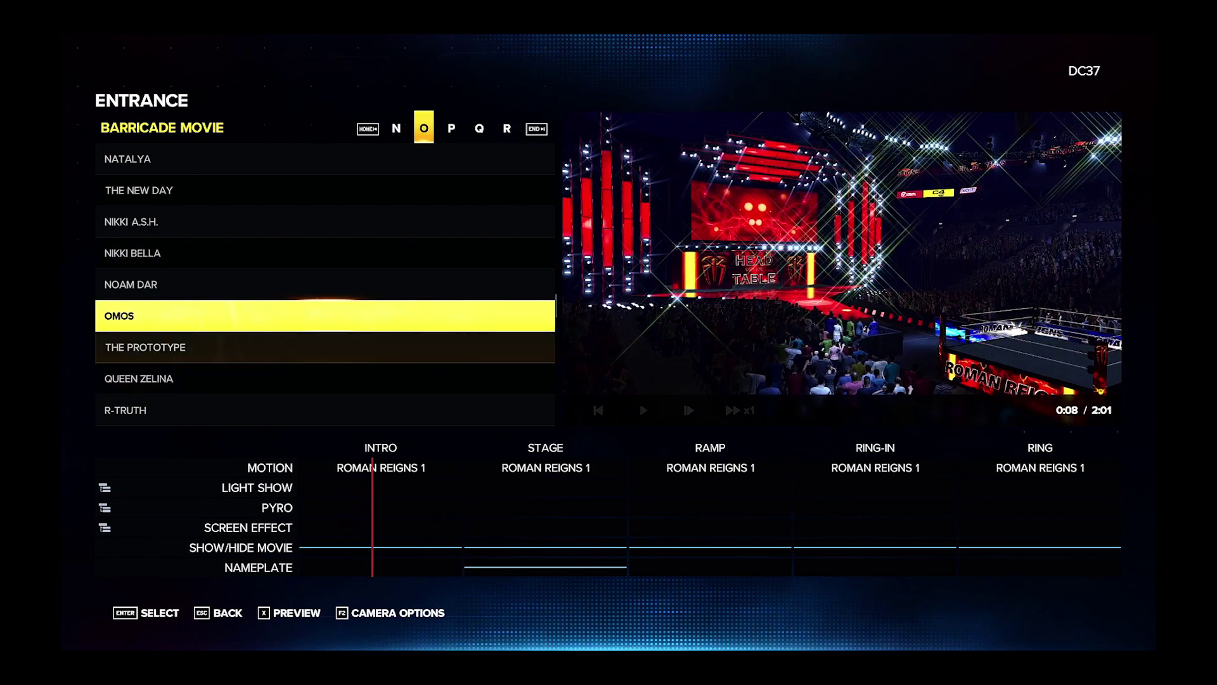
pyautogui.press('Home')
pyautogui.press('Home')
pyautogui.press('Home')
pyautogui.press('Home')
pyautogui.press('Home')
pyautogui.press('Home')
pyautogui.press('Home')
pyautogui.press('Home')
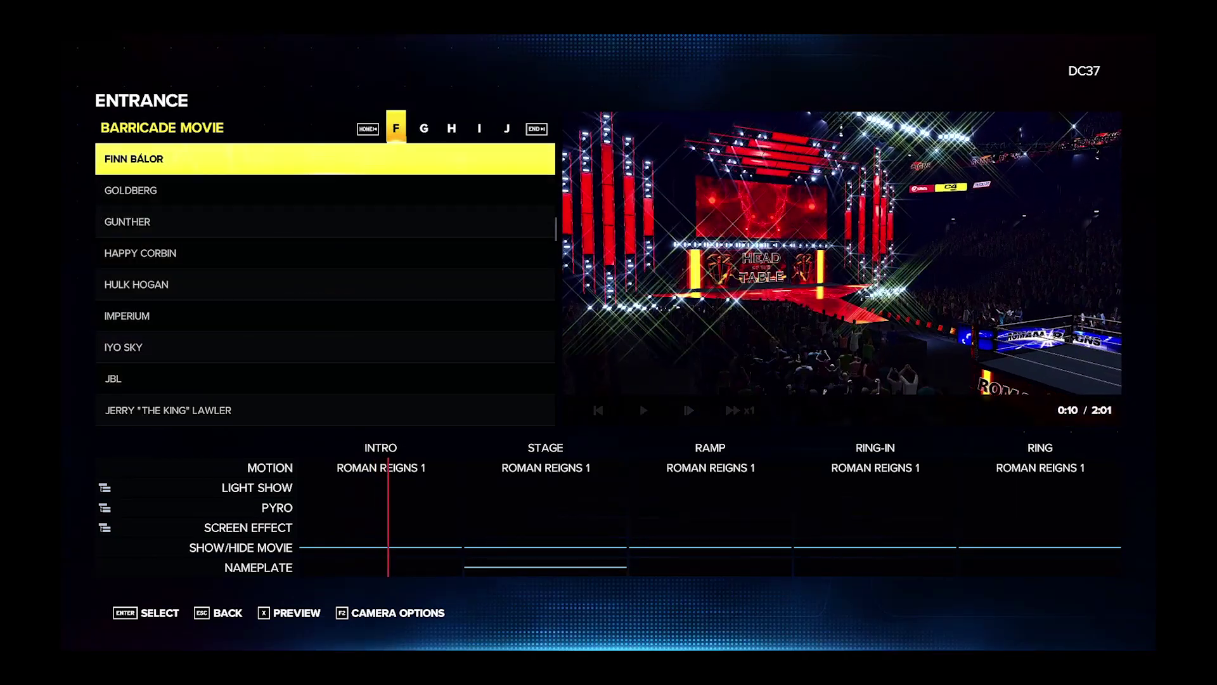
pyautogui.press('Up')
pyautogui.press('Up')
pyautogui.press('Down')
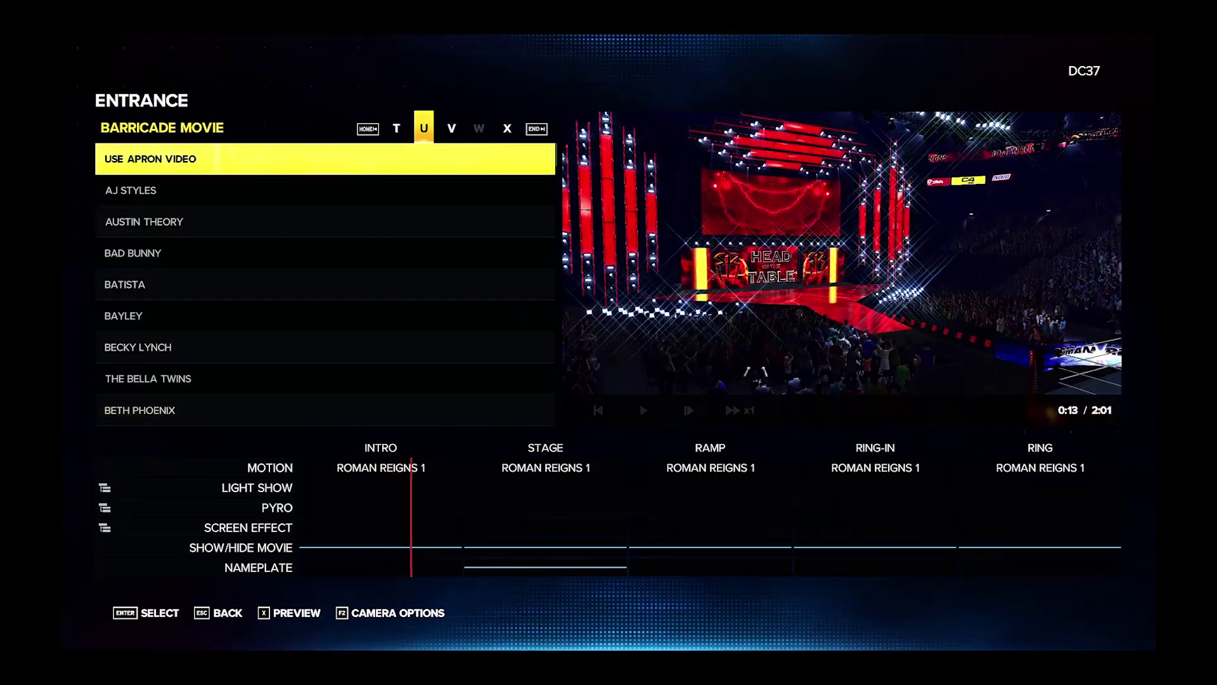
pyautogui.press('Escape')
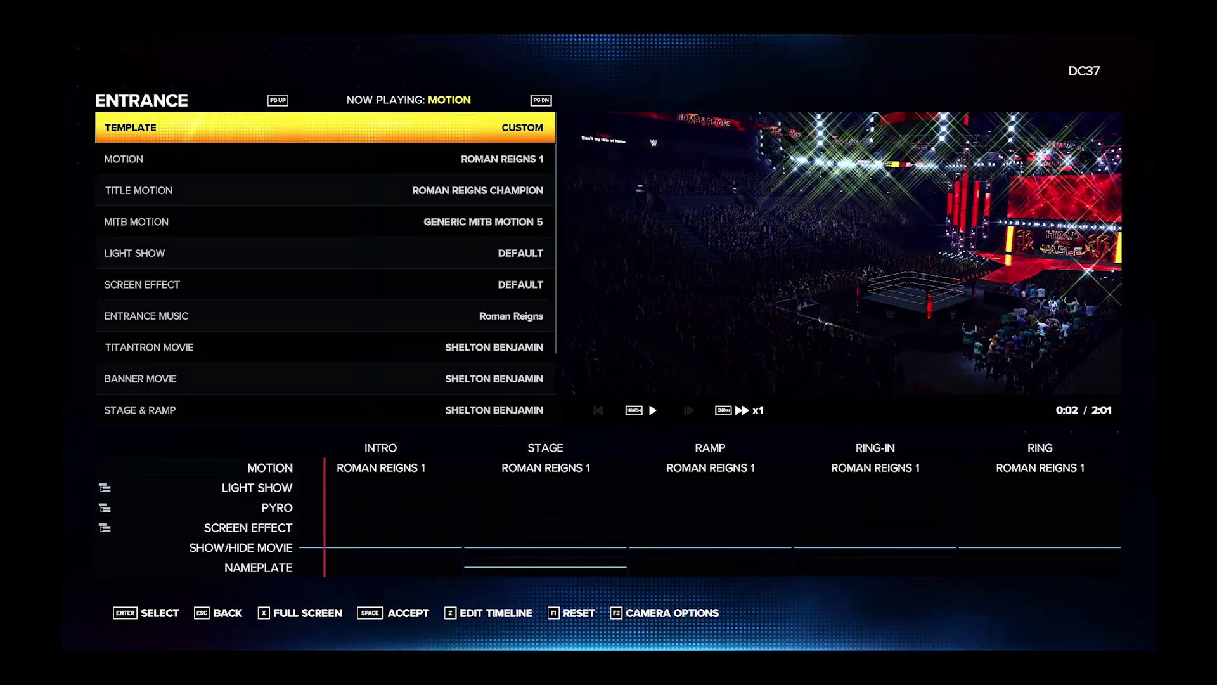
pyautogui.press('x')
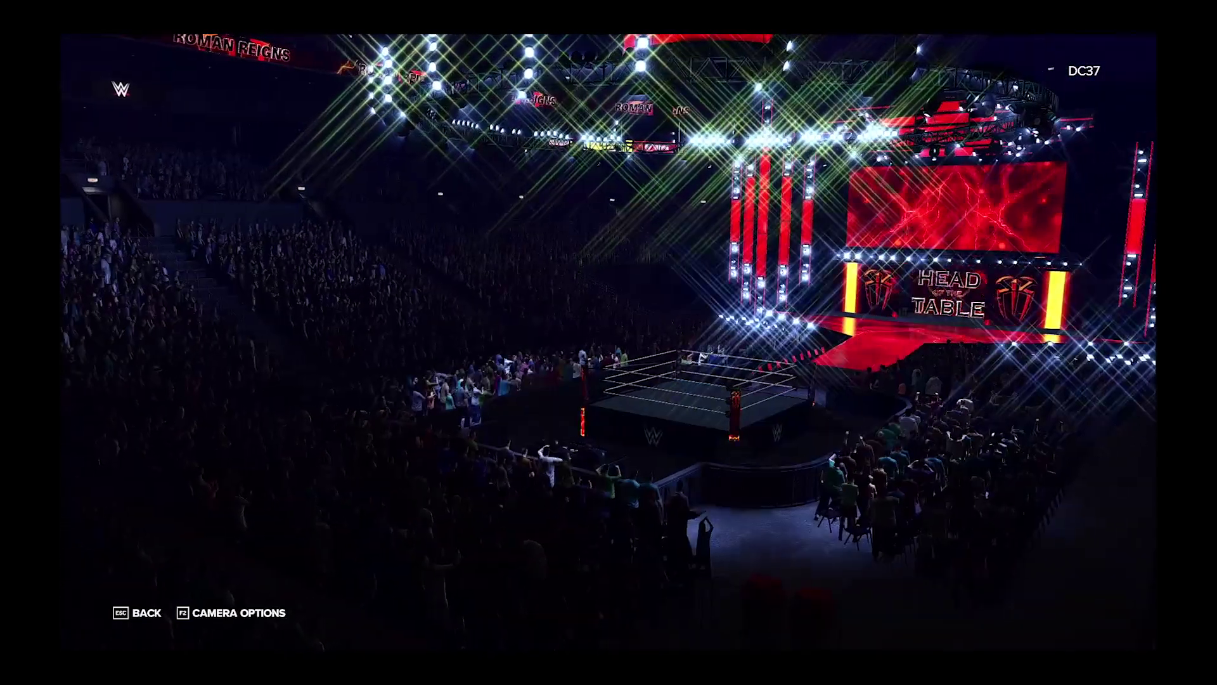